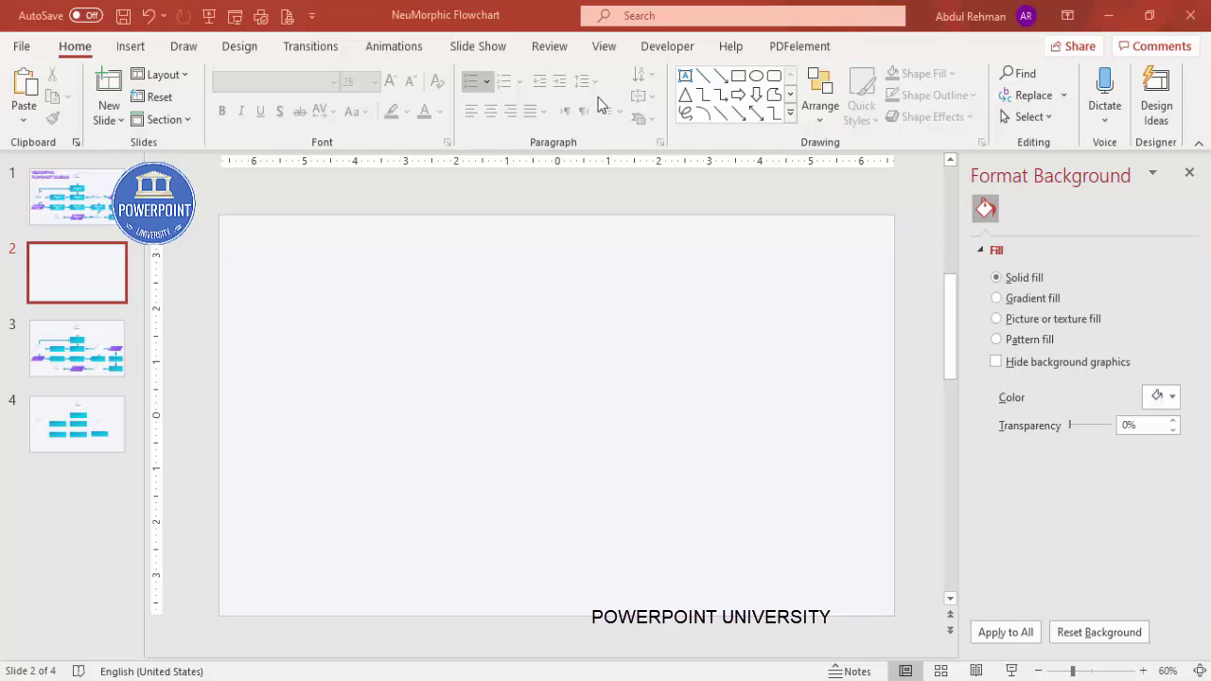
Turn on guides and draw a circle near the top of the slide
click(604, 49)
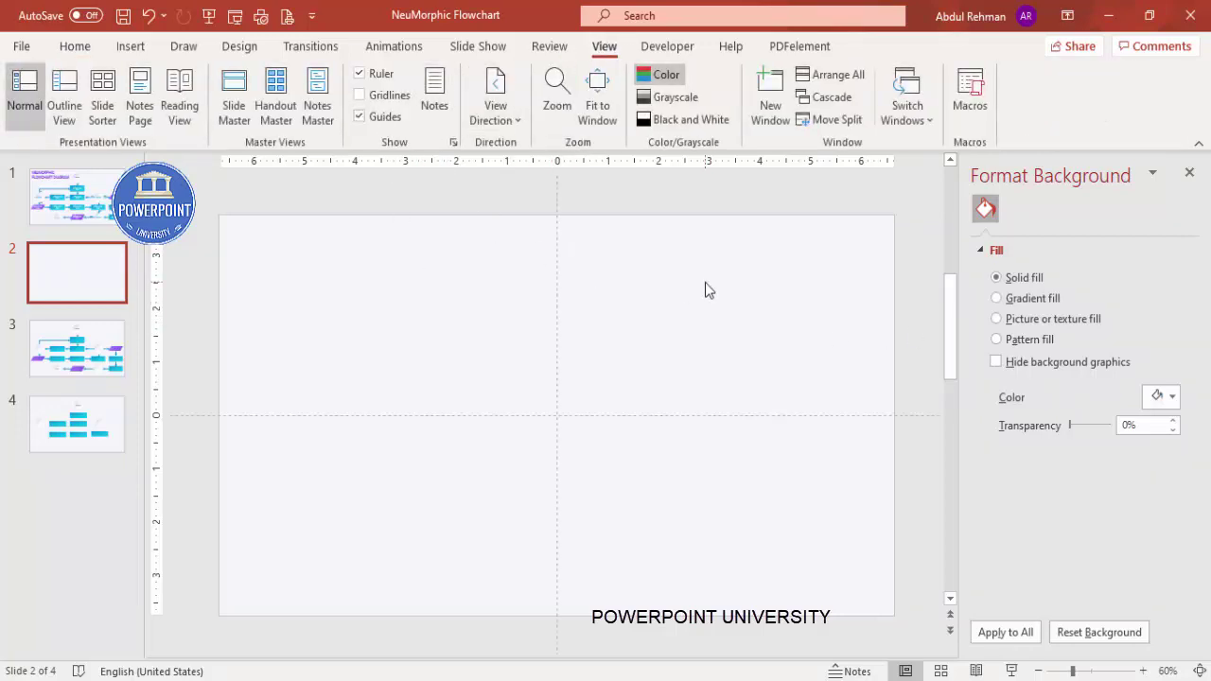
click(140, 47)
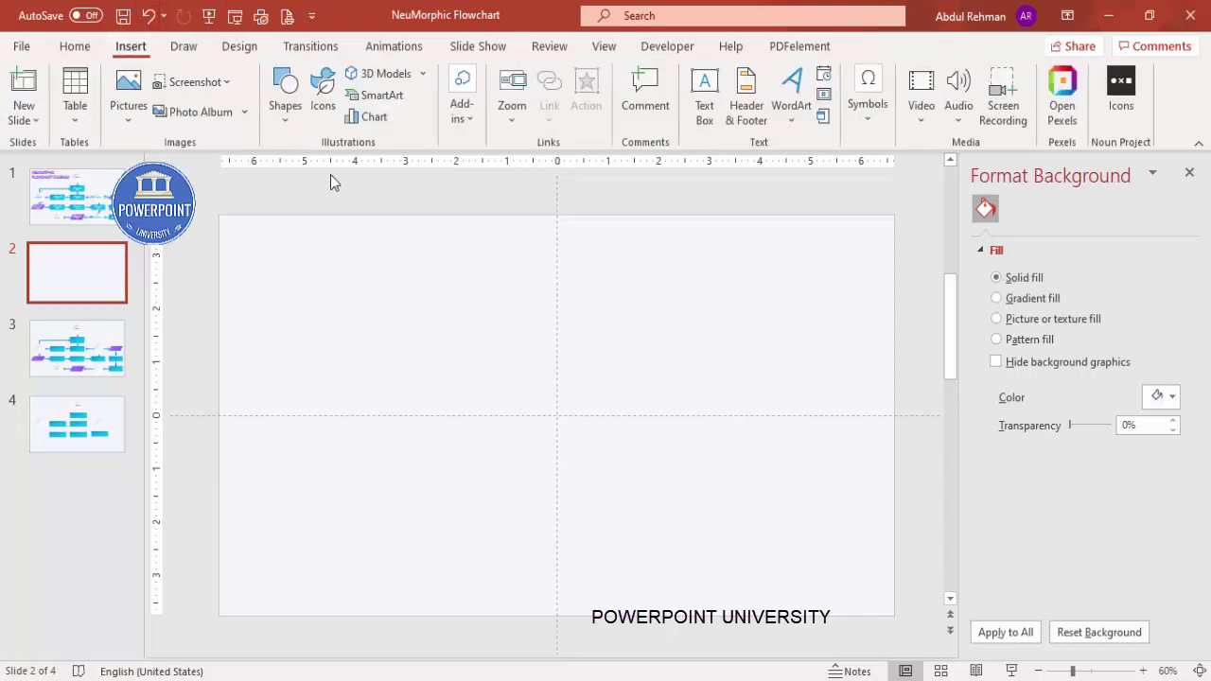
click(286, 99)
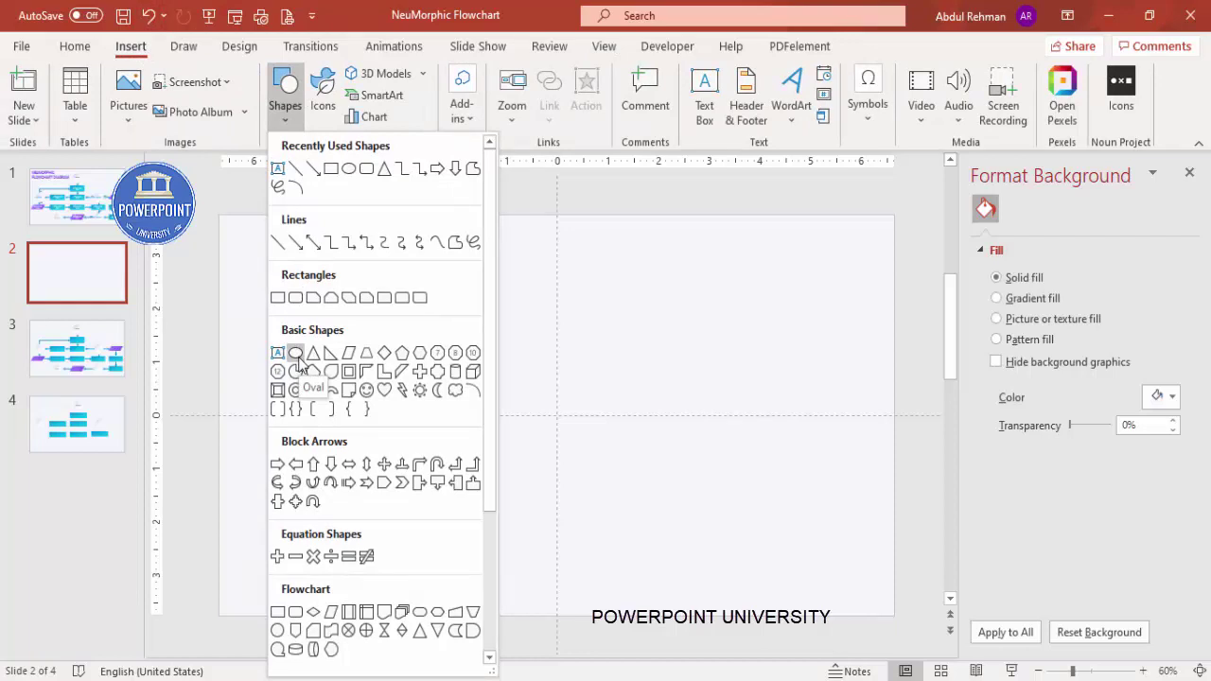
click(296, 355)
drag(527, 257, 618, 353)
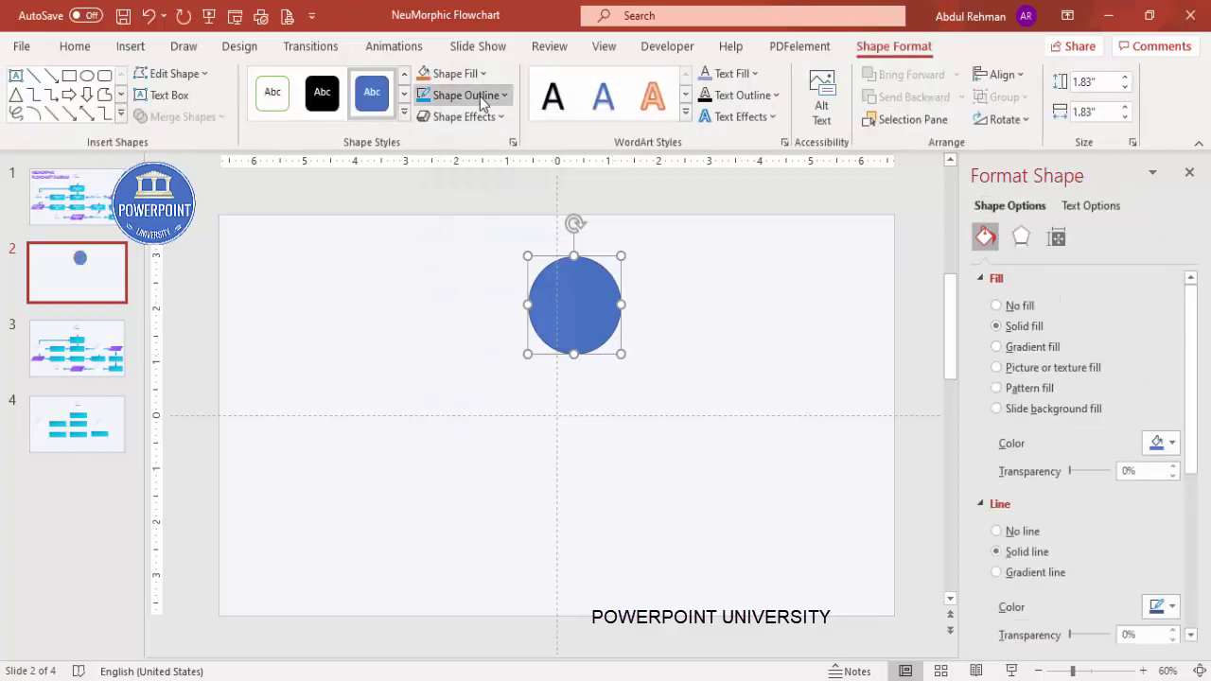
Remove the circle's outline, centre it horizontally, and fill it with the background light grey
click(483, 95)
click(480, 355)
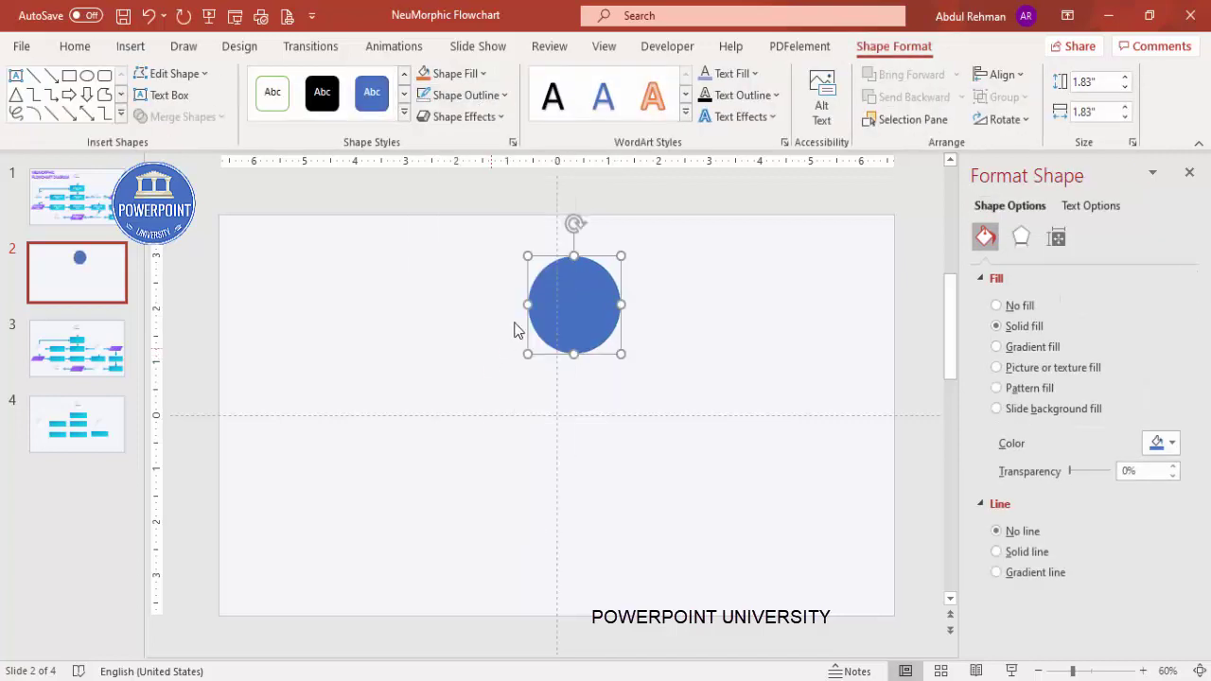
click(1001, 73)
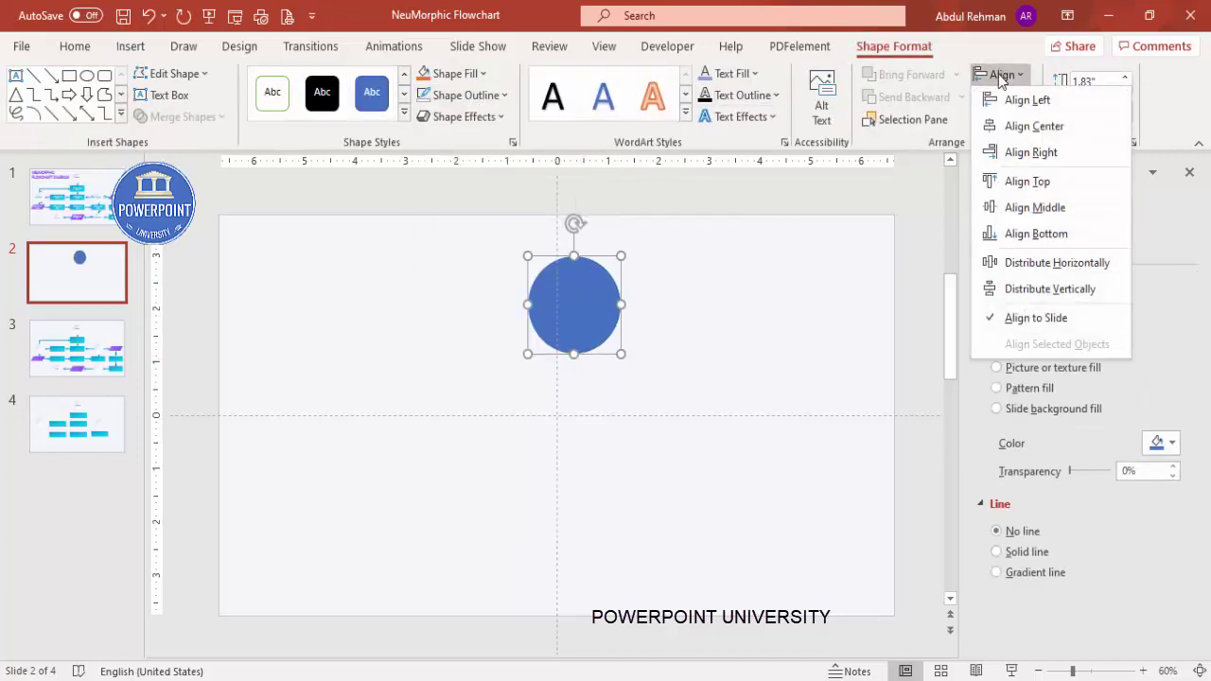
click(1020, 125)
click(463, 75)
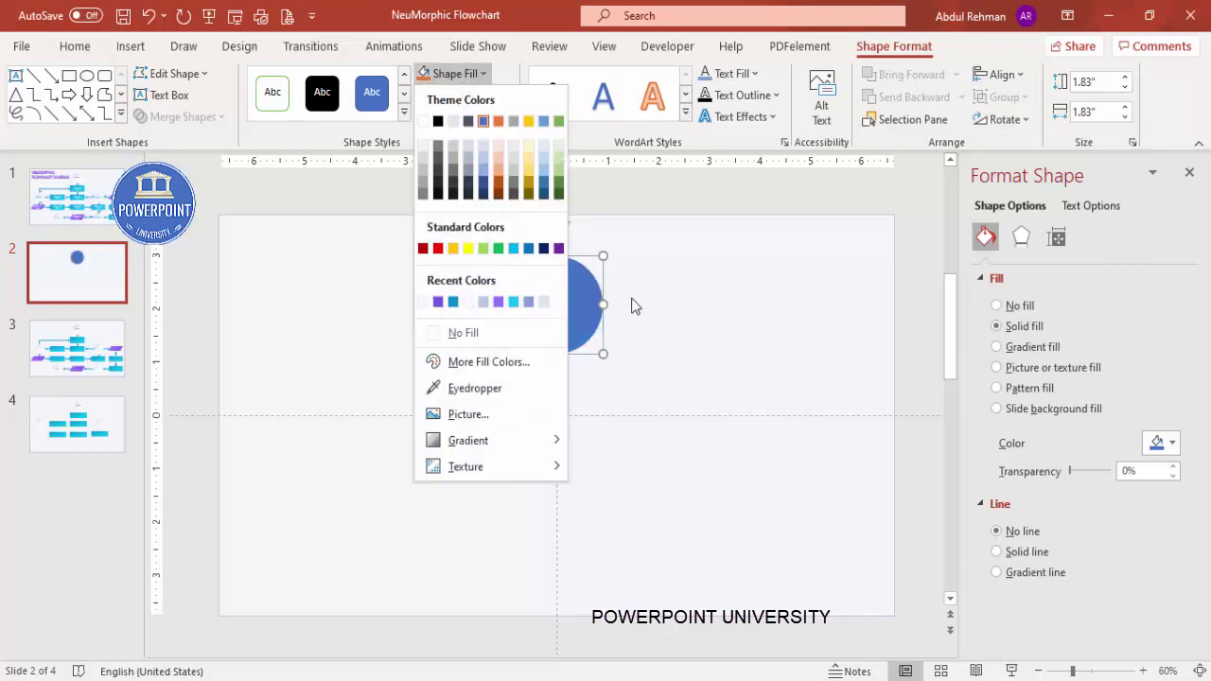
click(422, 302)
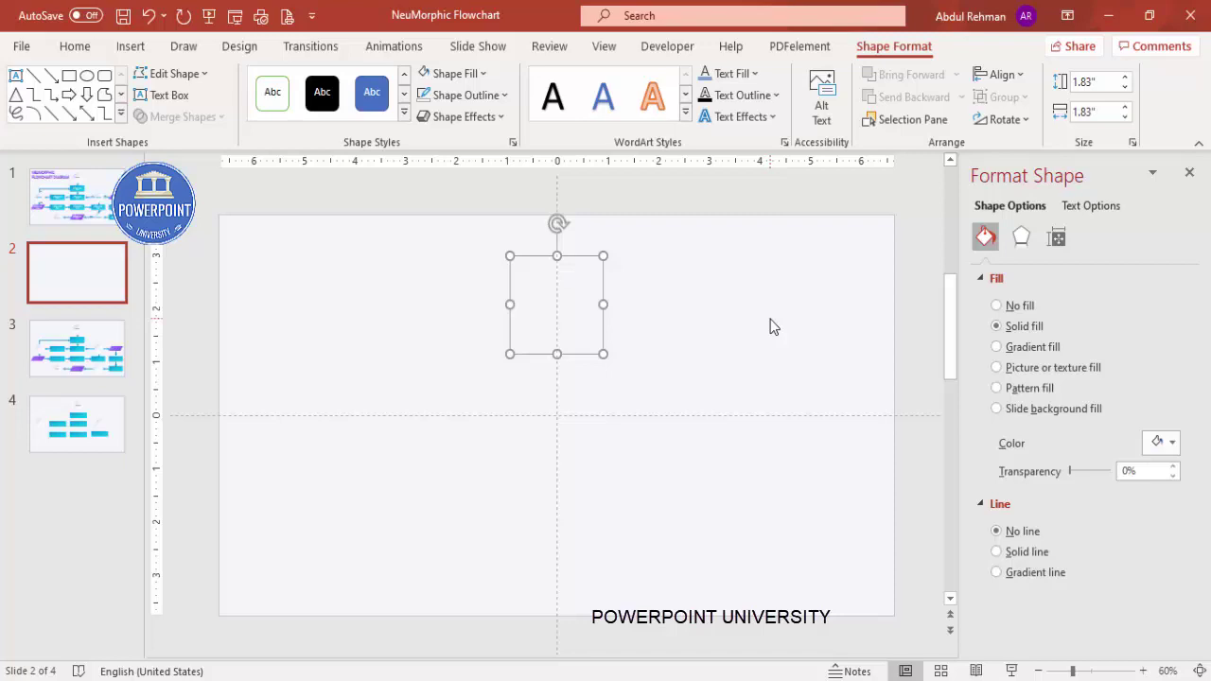
Give the circle a grey bottom-right offset shadow: 60% transparency, 4 pt blur, 45°, 6 pt distance
click(1028, 239)
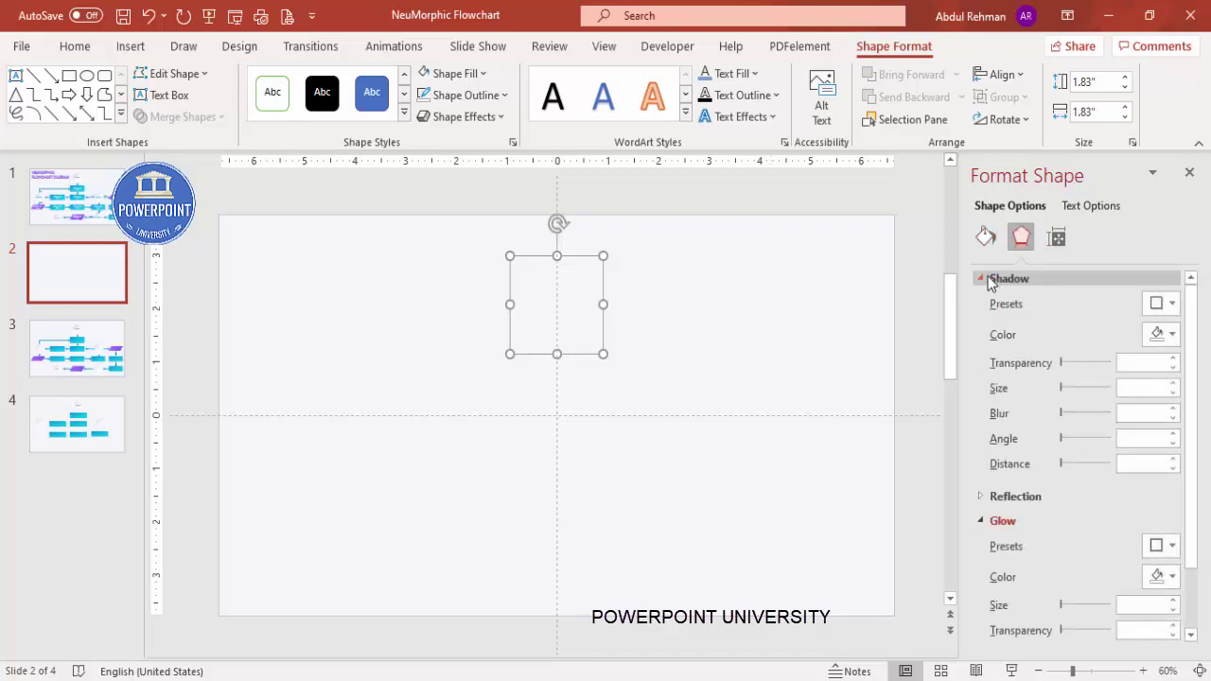
click(1161, 302)
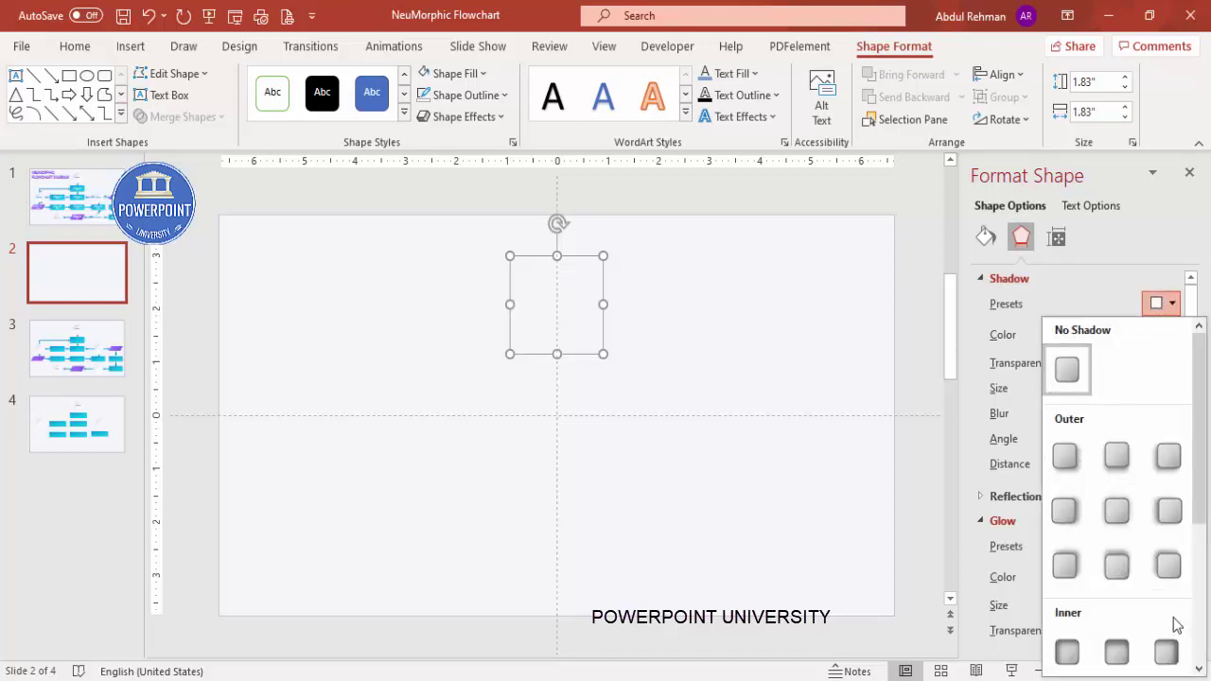
click(1065, 458)
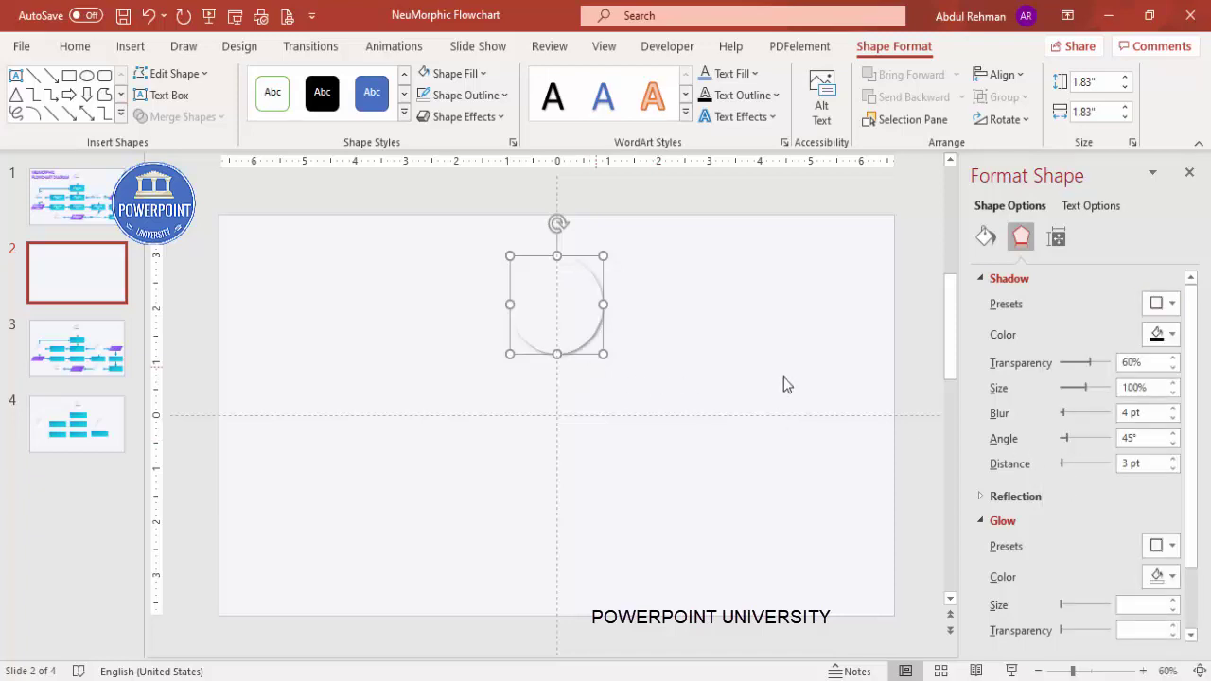
click(1167, 335)
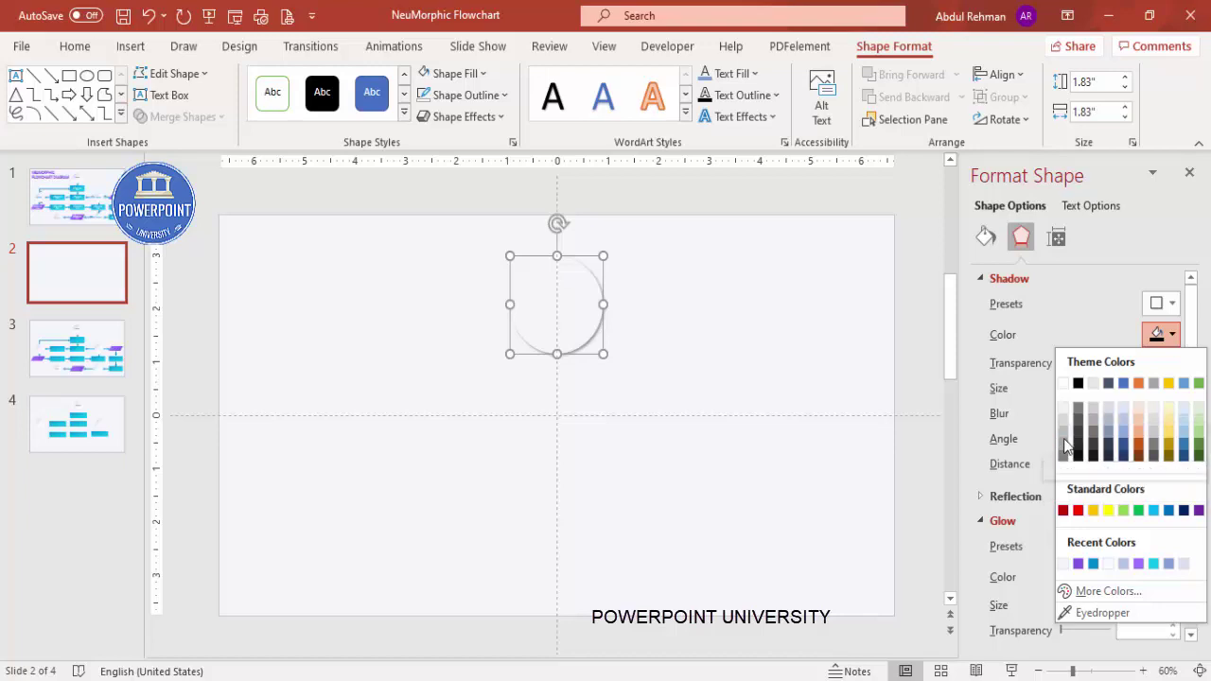
click(1063, 456)
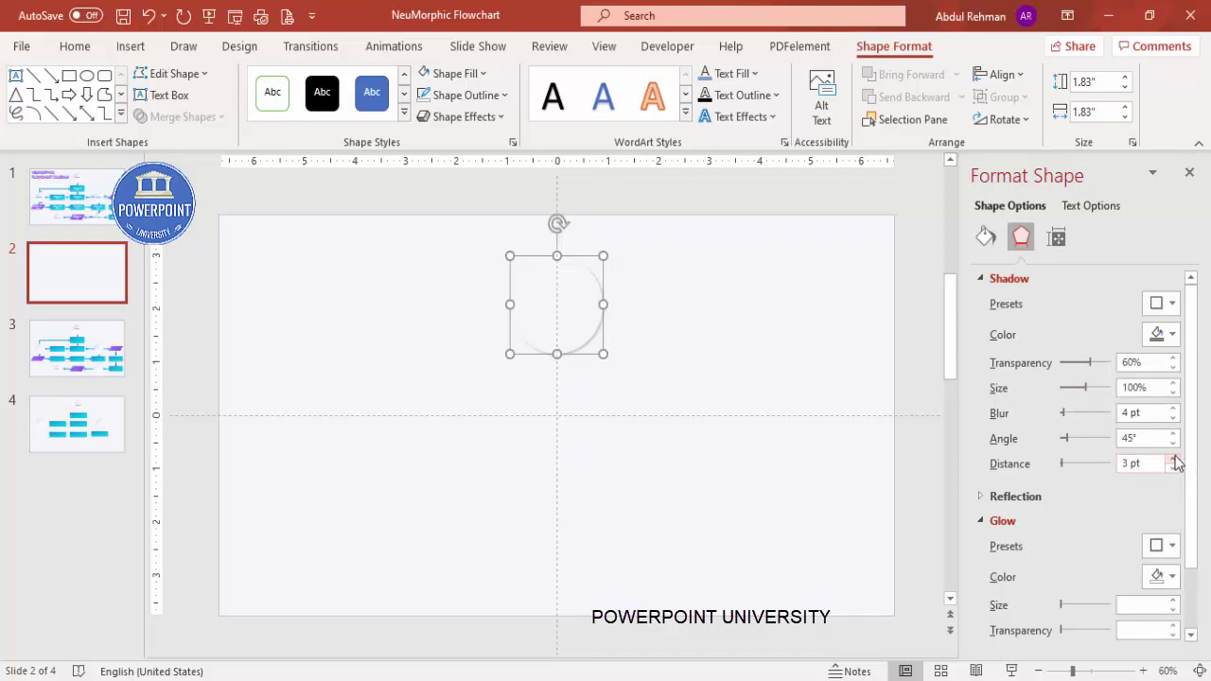
click(796, 346)
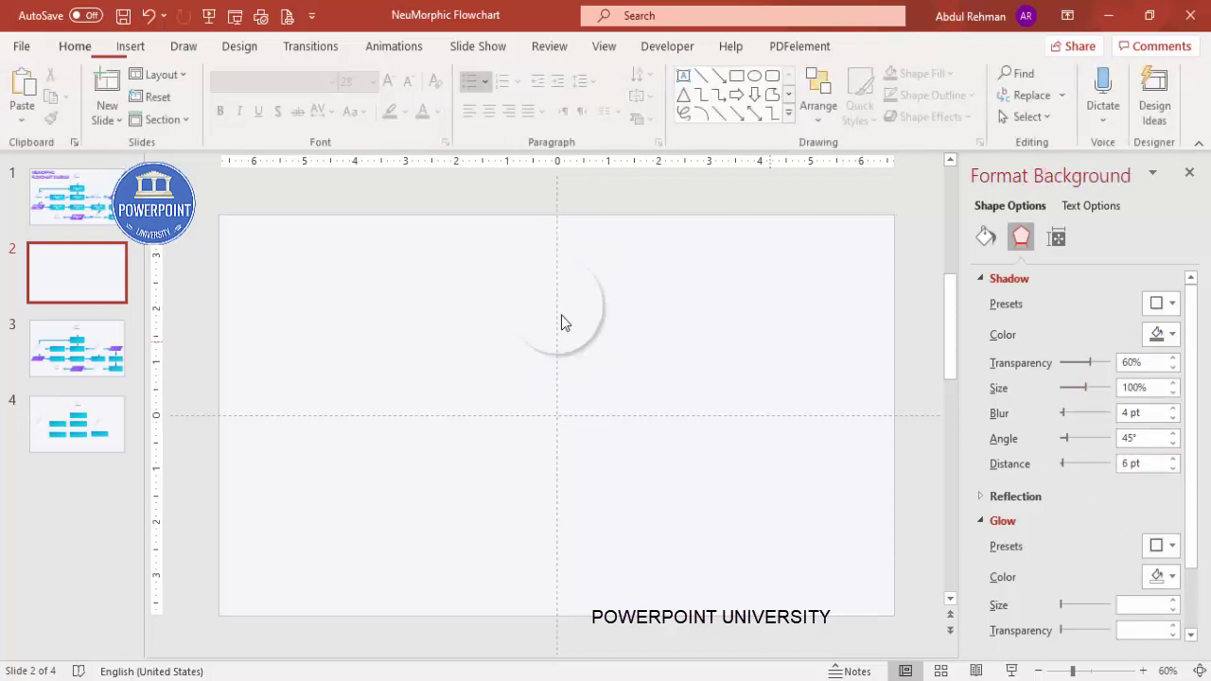
Duplicate the circle to the right and give the copy a white top-left shadow at 20% transparency
click(565, 295)
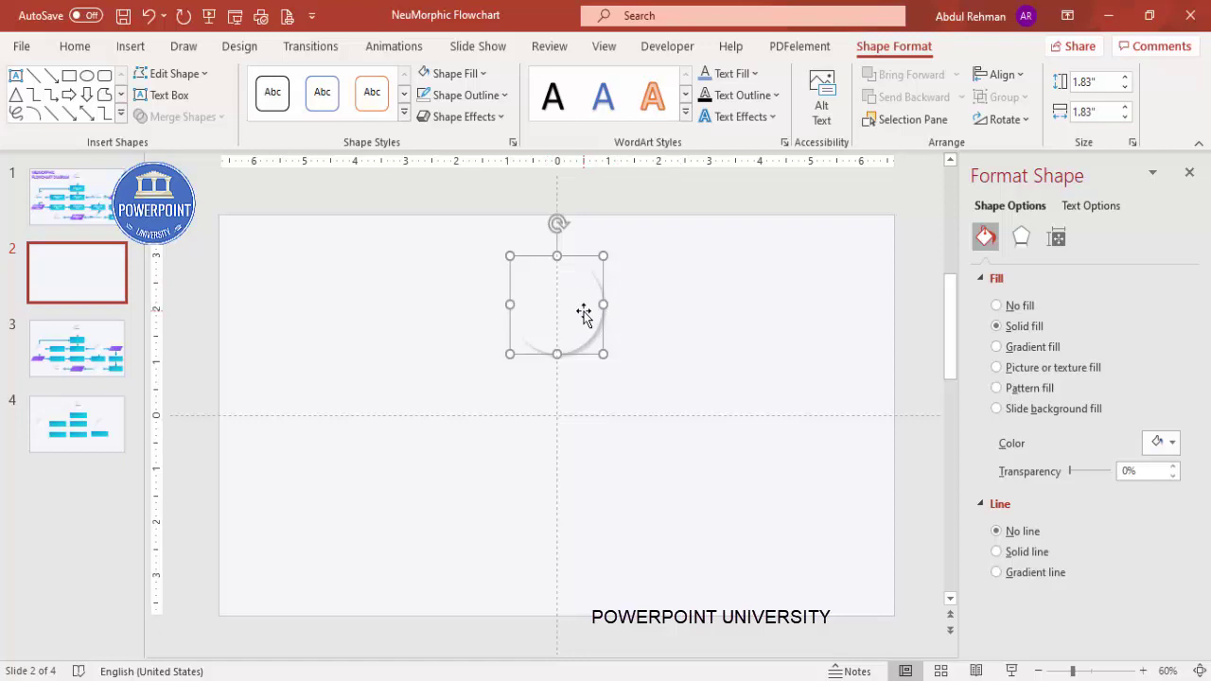
drag(586, 311, 732, 312)
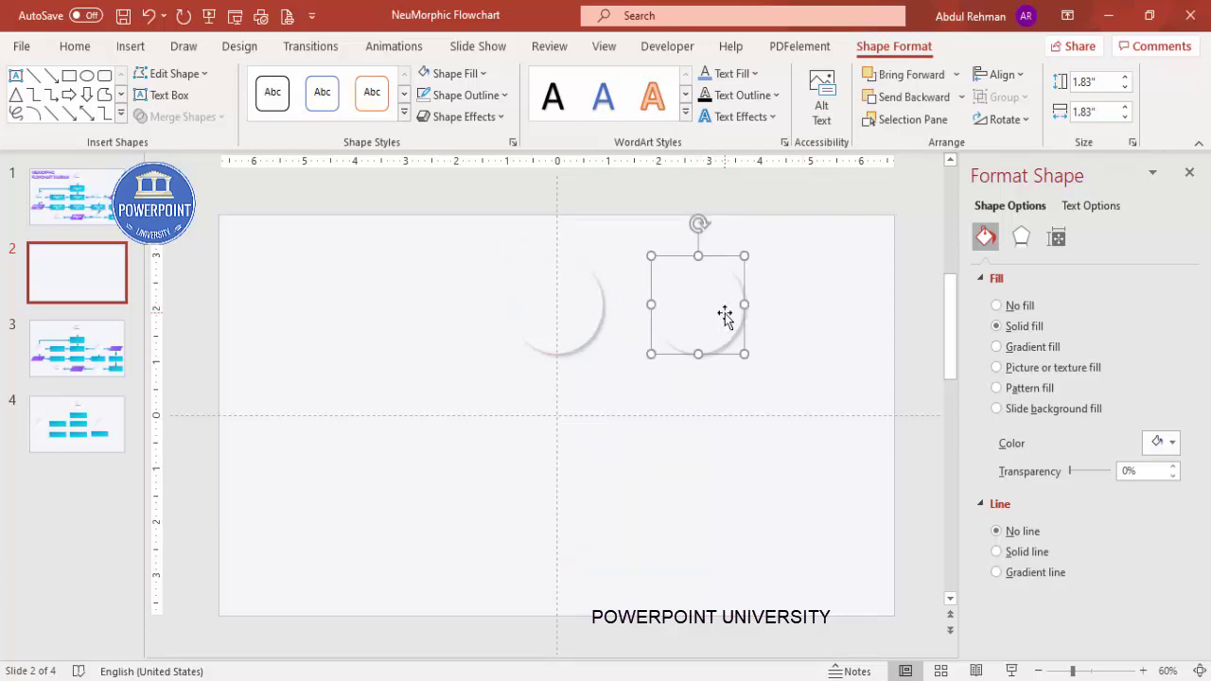
click(1021, 239)
click(1164, 311)
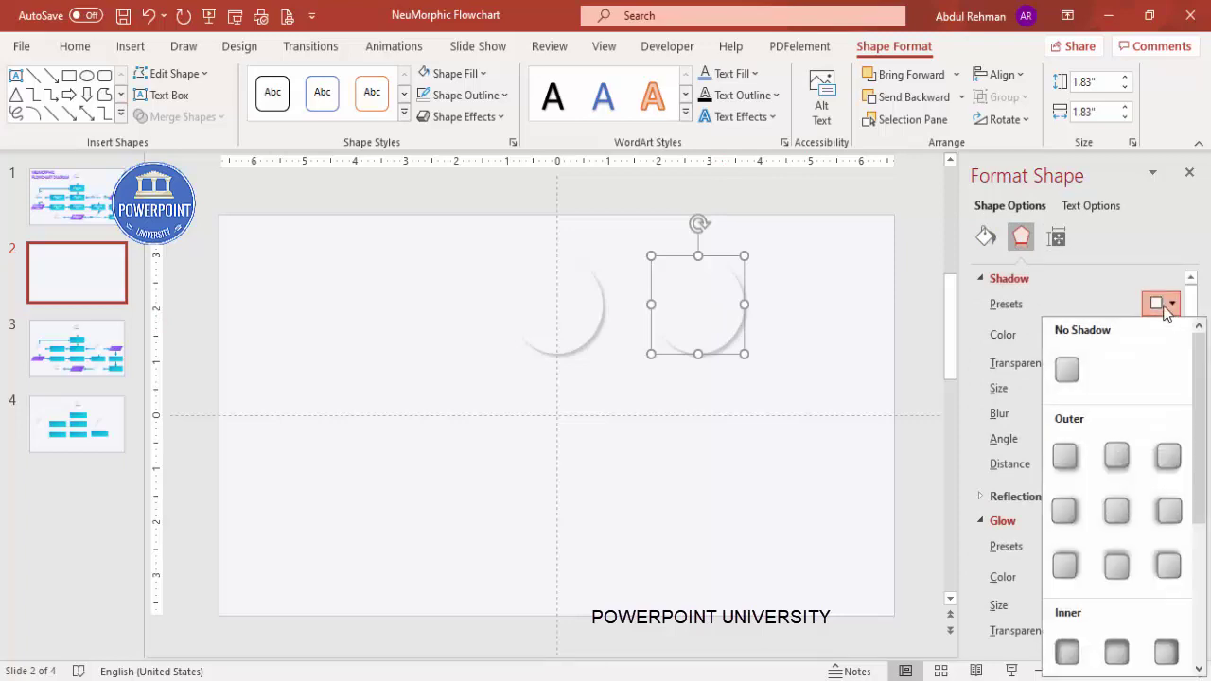
click(1168, 564)
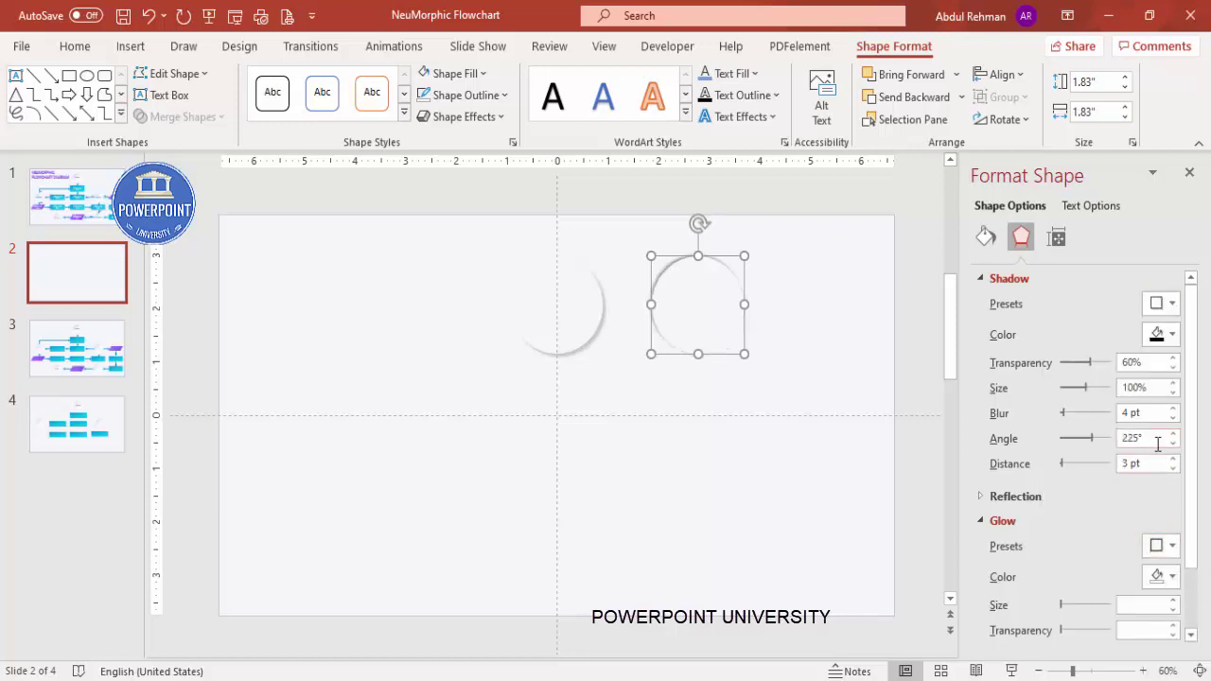
click(1159, 335)
click(1063, 384)
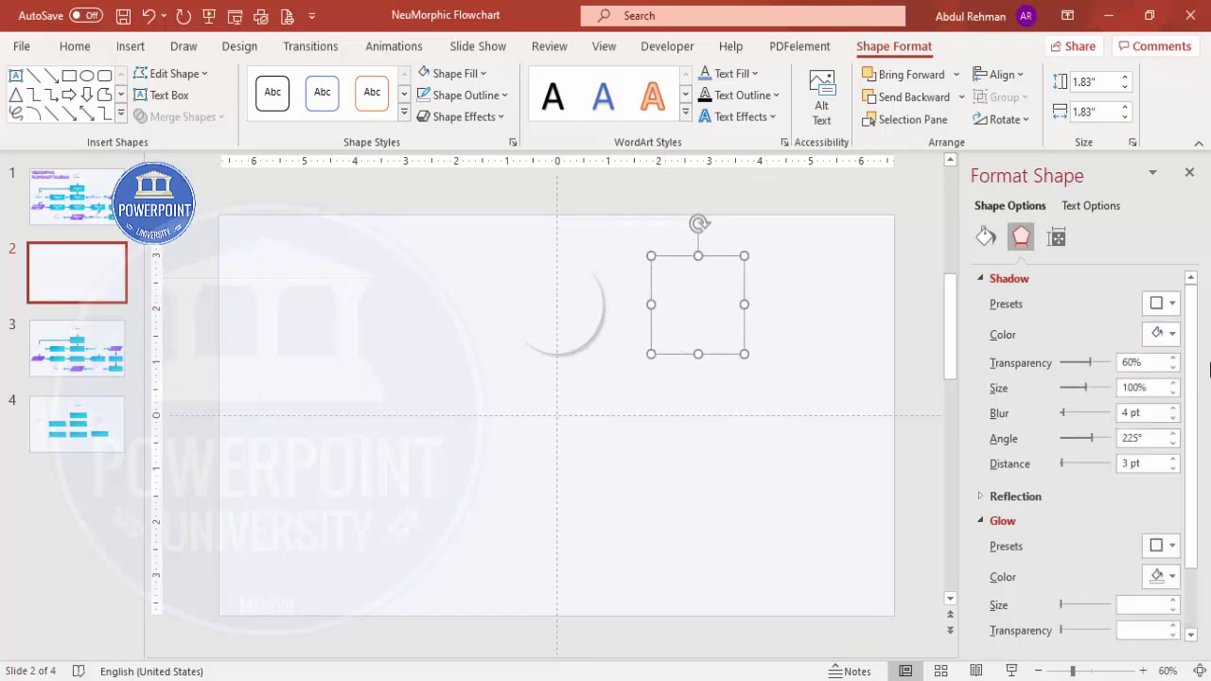
click(1172, 366)
click(771, 339)
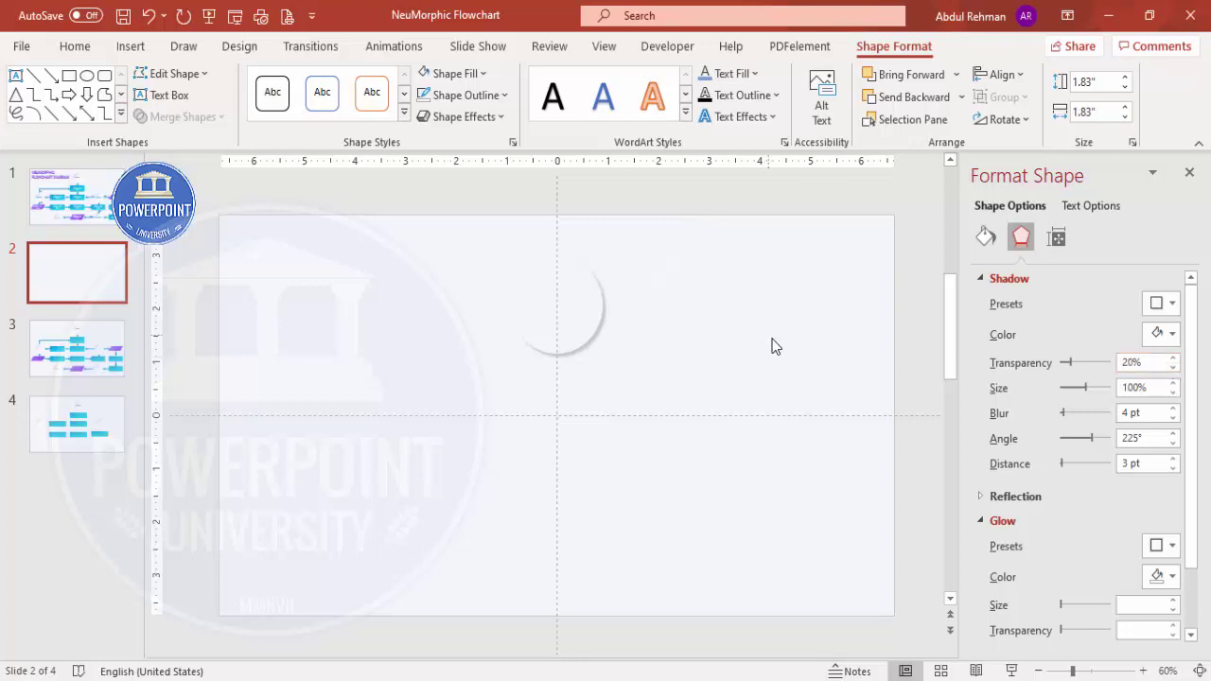
click(681, 291)
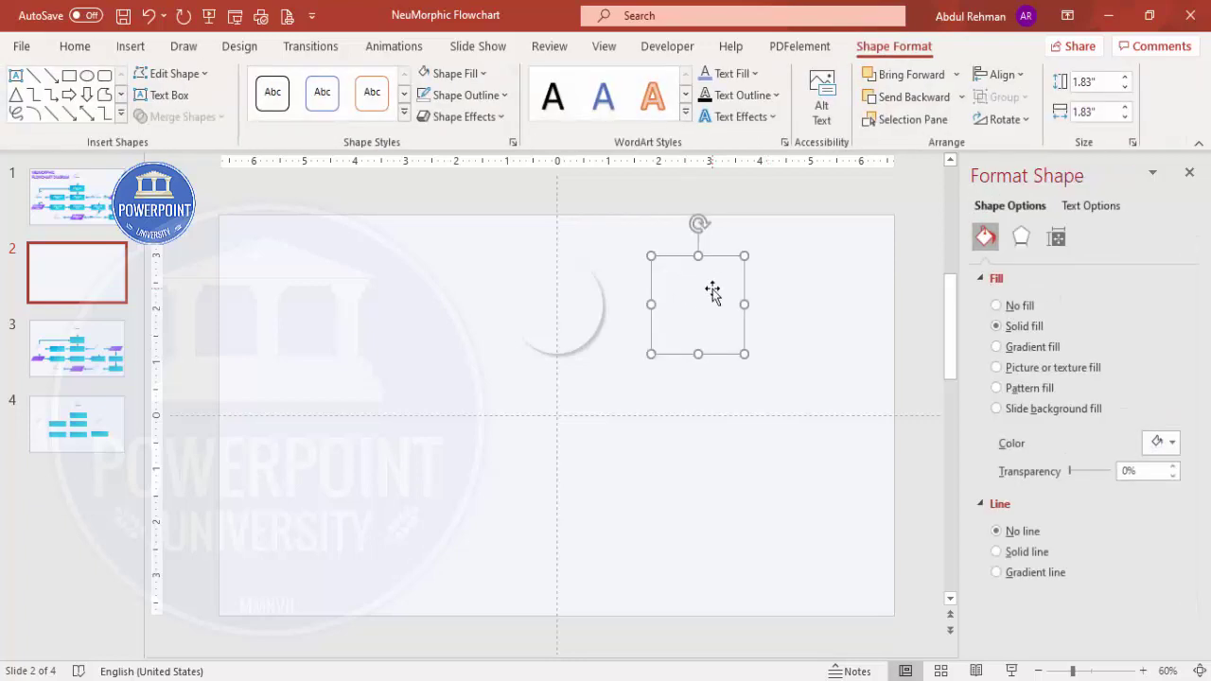
Align both circles by centre and middle so they stack exactly
shift+click(543, 322)
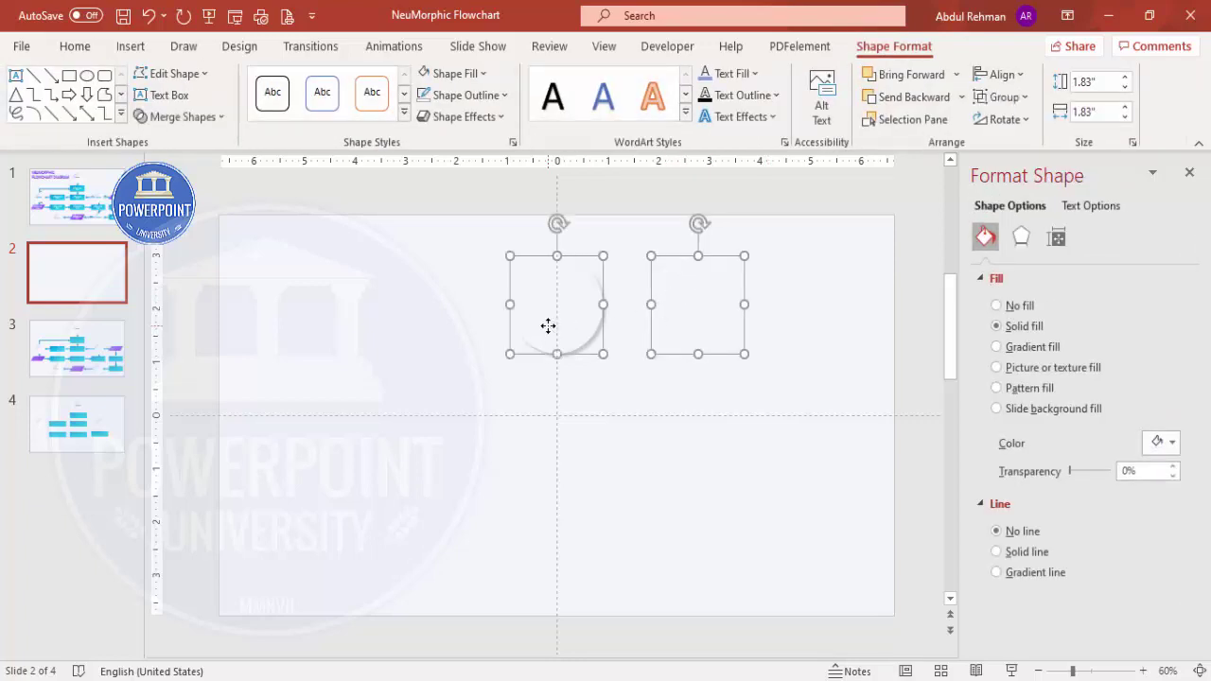
click(1001, 74)
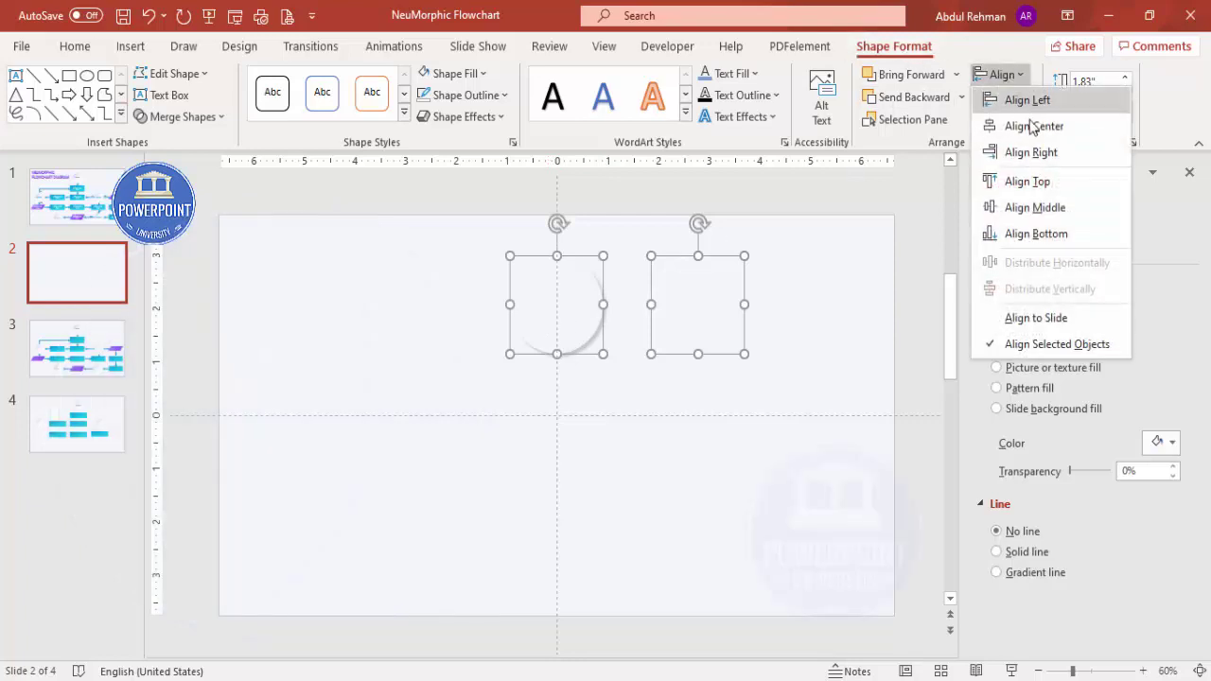
click(1030, 125)
click(1000, 76)
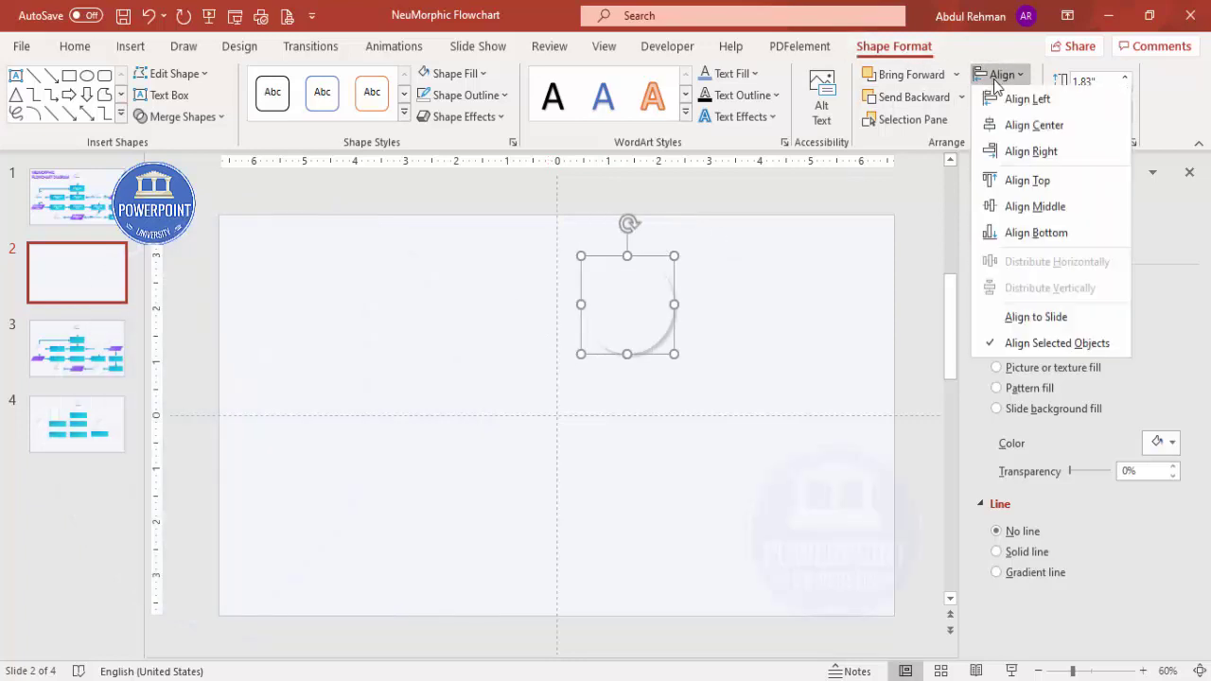
click(1034, 206)
Move the stacked circle pair onto the slide's vertical centre guide
click(766, 297)
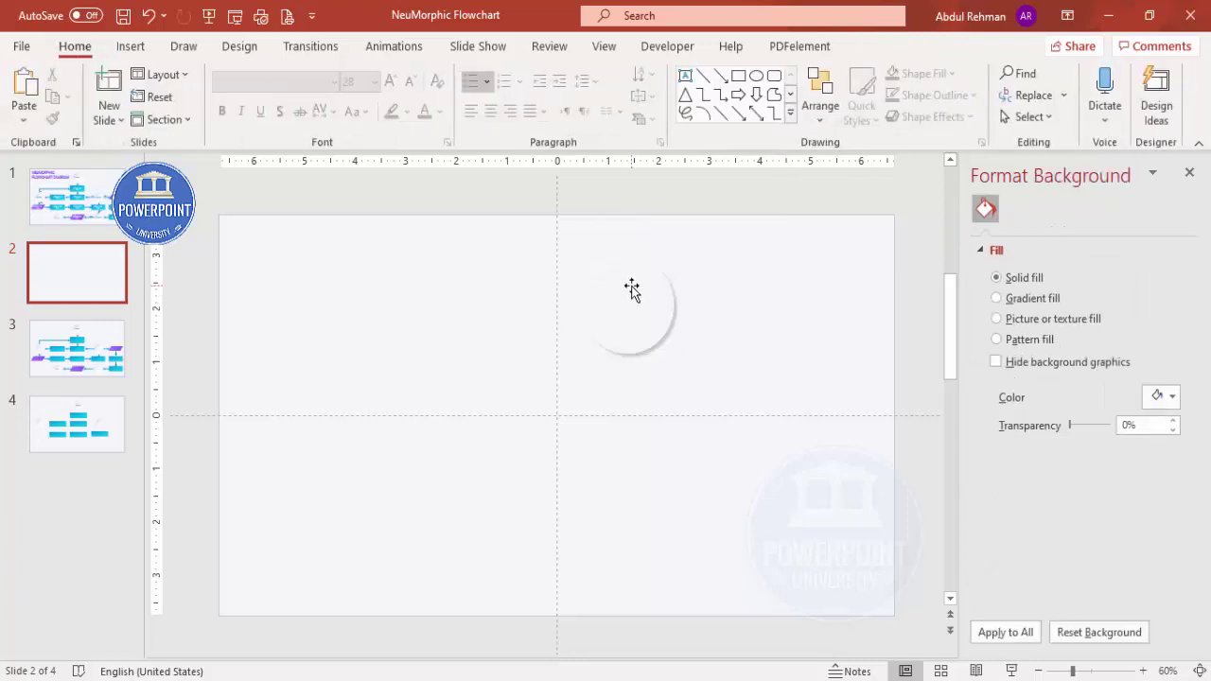
click(631, 290)
click(508, 250)
drag(720, 378, 538, 218)
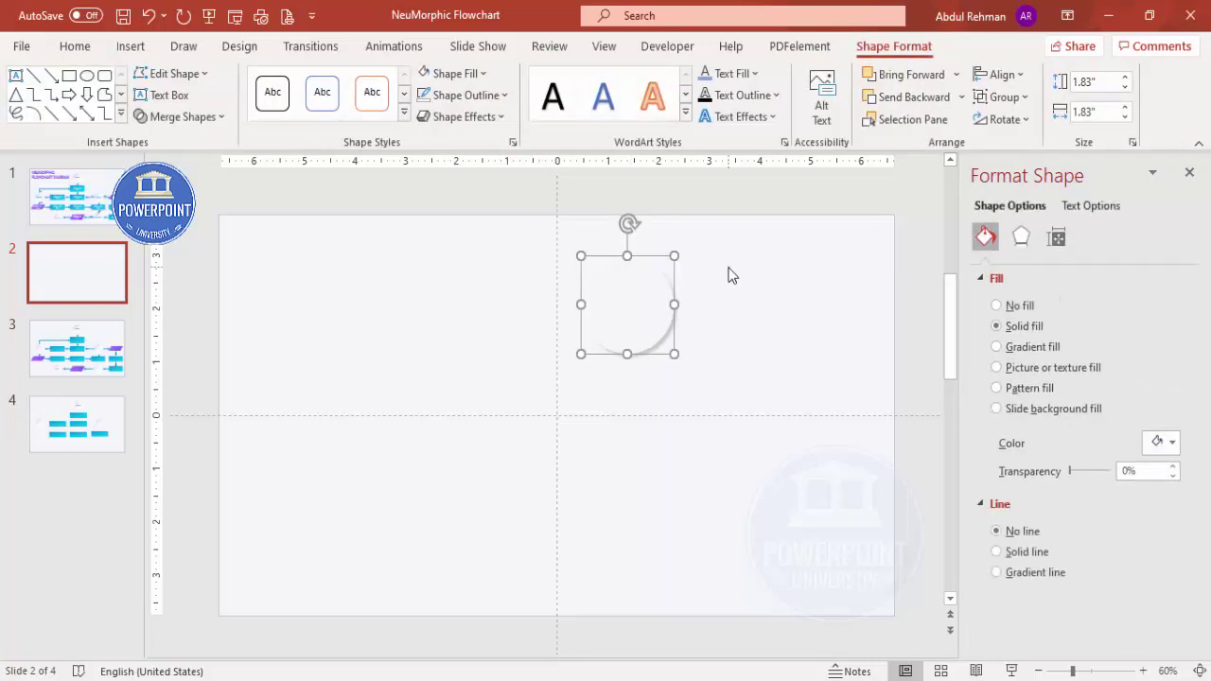
drag(638, 296, 577, 297)
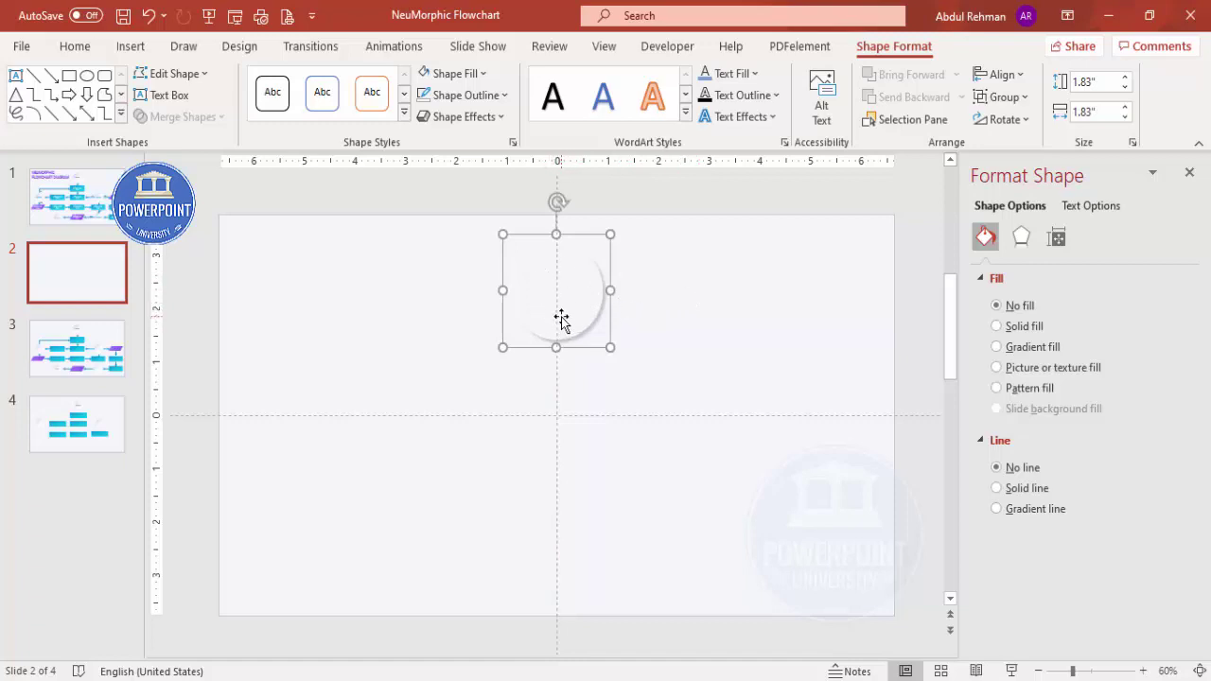
Duplicate the circle and shrink the copy to 1.52 inches beside the first
drag(559, 322, 677, 304)
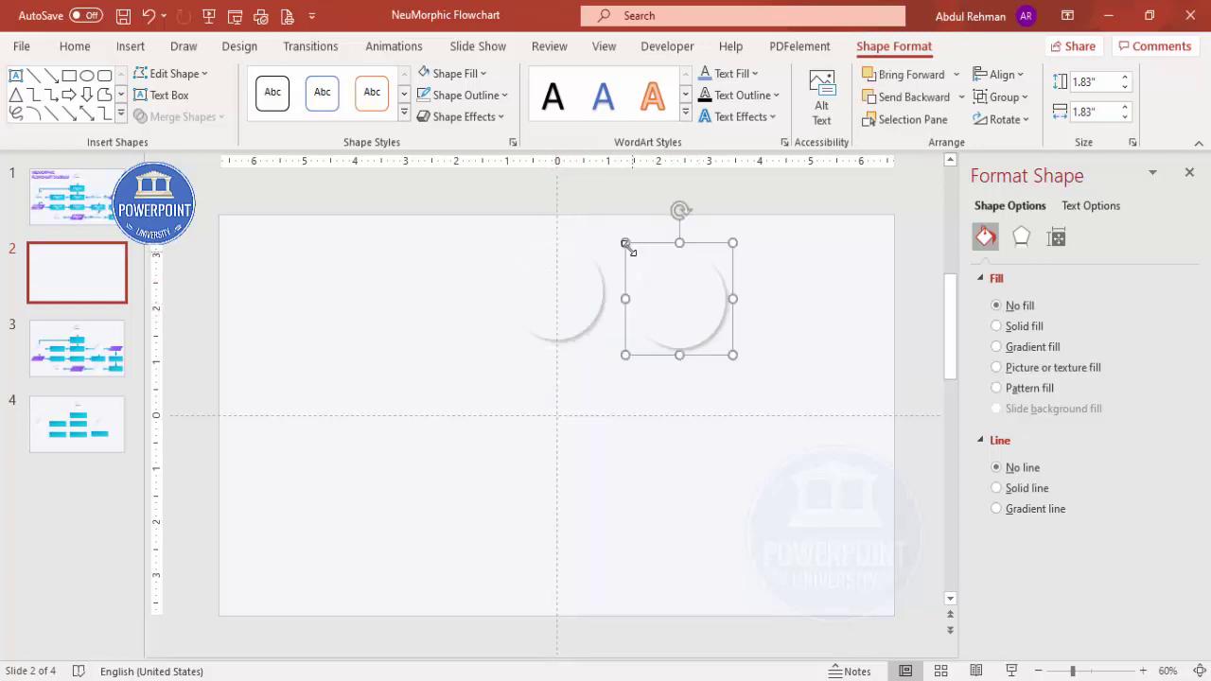
drag(625, 244, 645, 267)
drag(681, 305, 709, 288)
shift+click(703, 281)
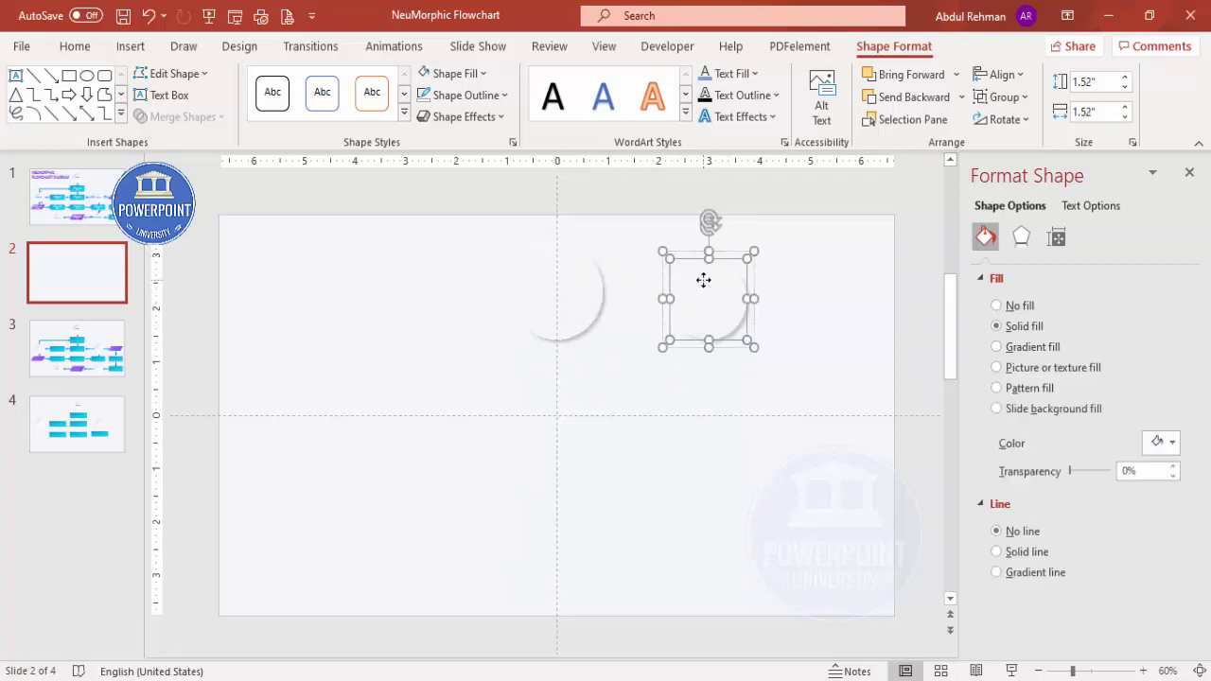
Give the smaller circle a 45° linear light-blue-to-white gradient fill
click(1036, 346)
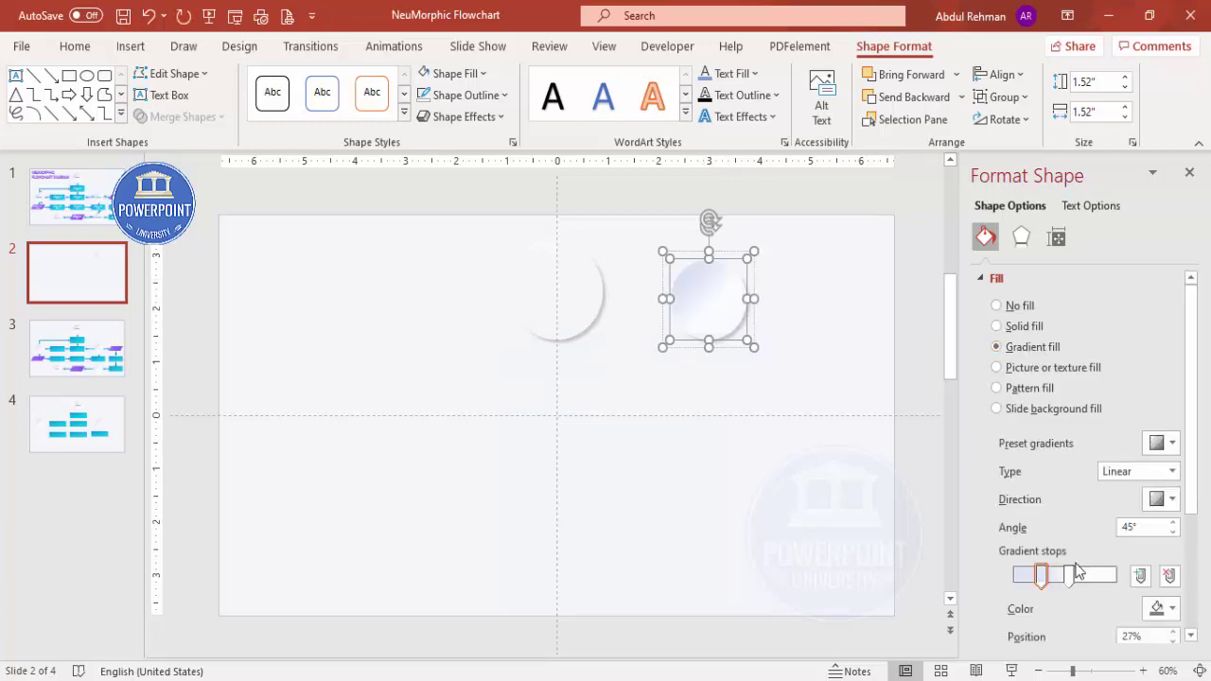
click(1069, 576)
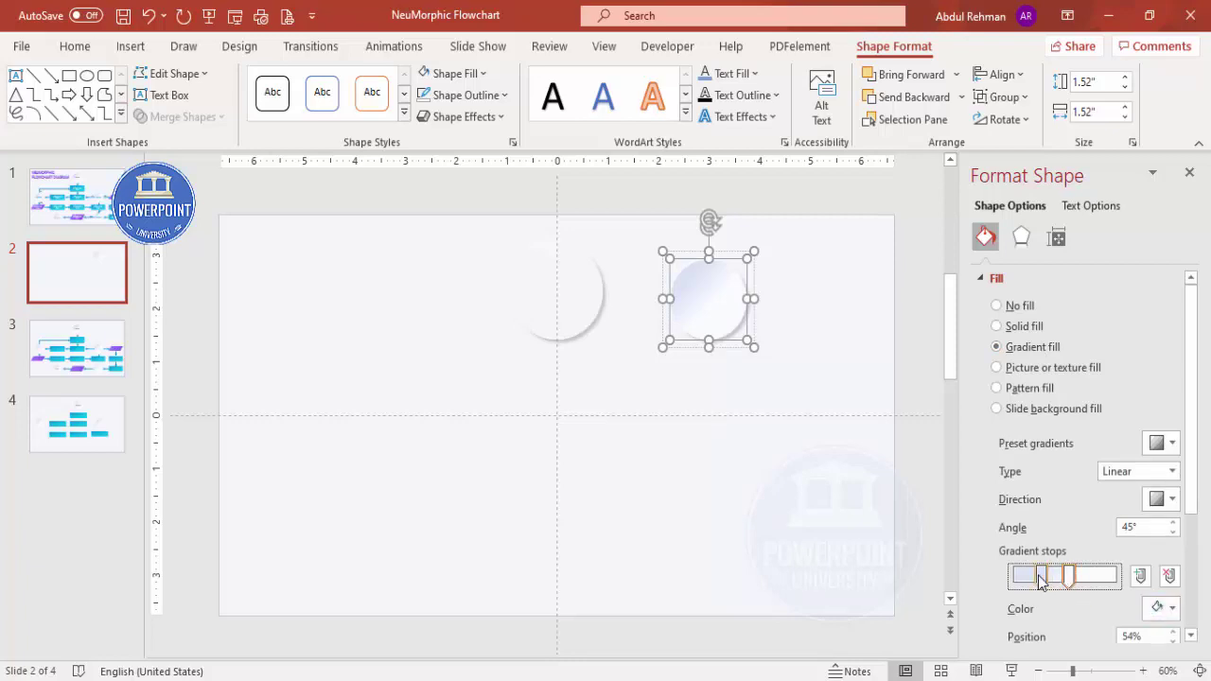
click(1168, 608)
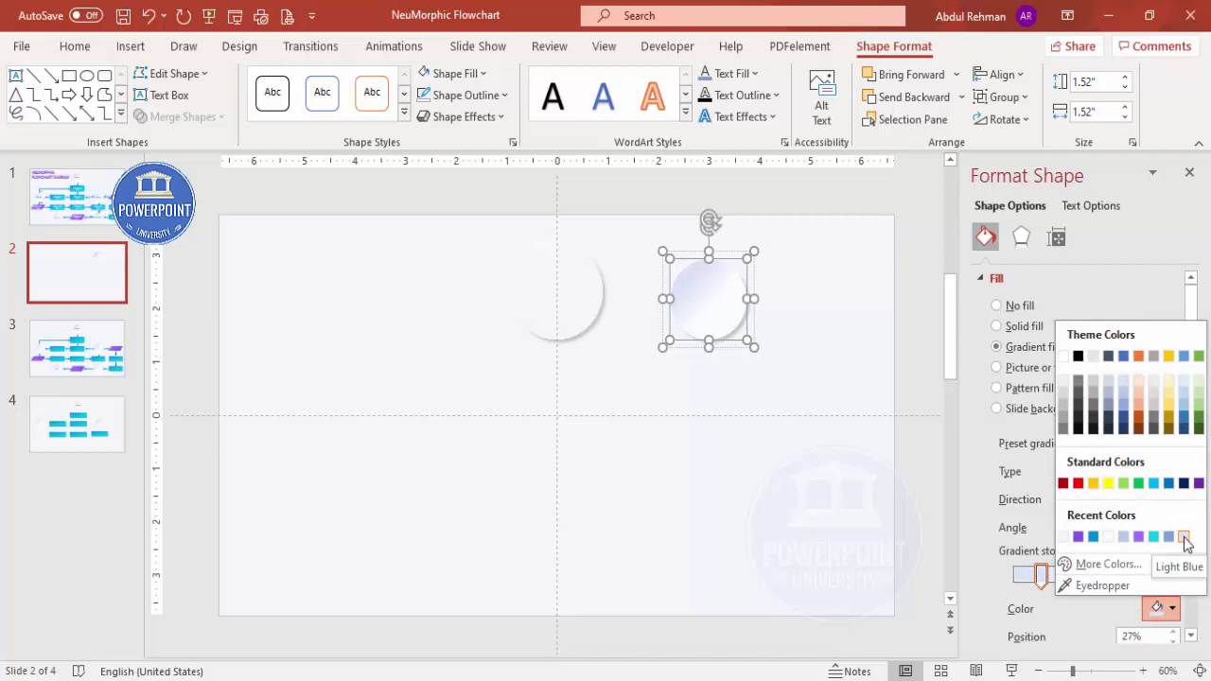
click(819, 413)
Centre the gradient circle on top of the shadowed circles
click(797, 353)
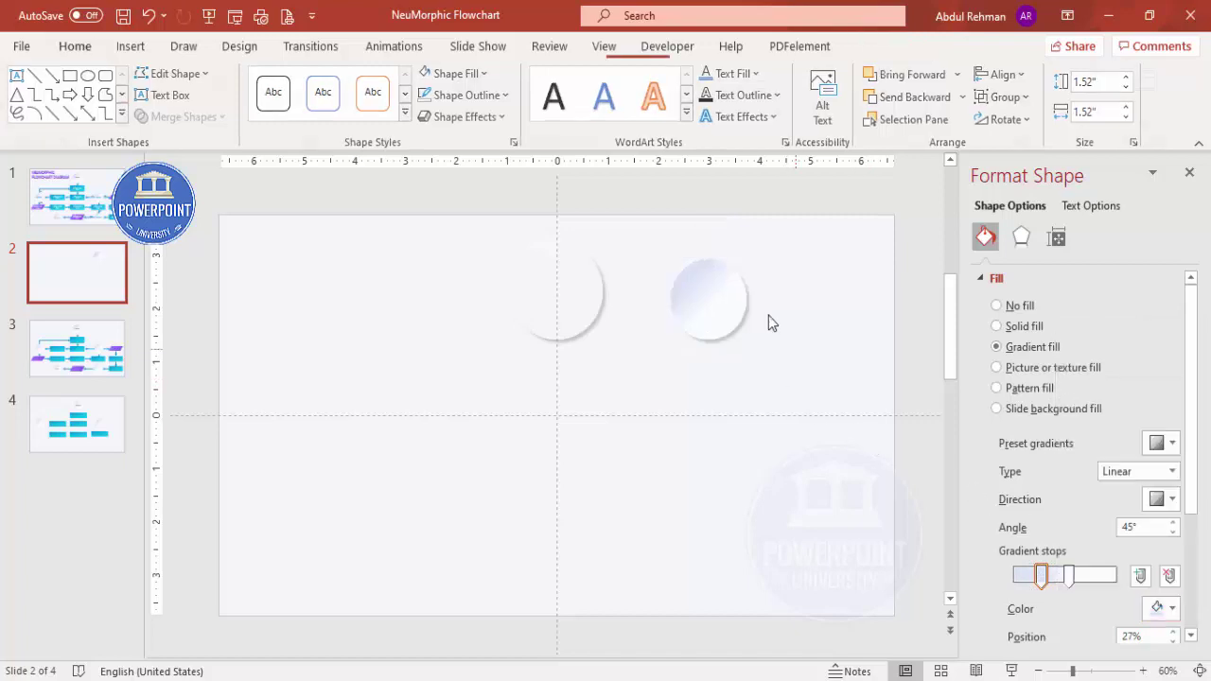
click(711, 297)
drag(711, 297, 570, 287)
click(665, 309)
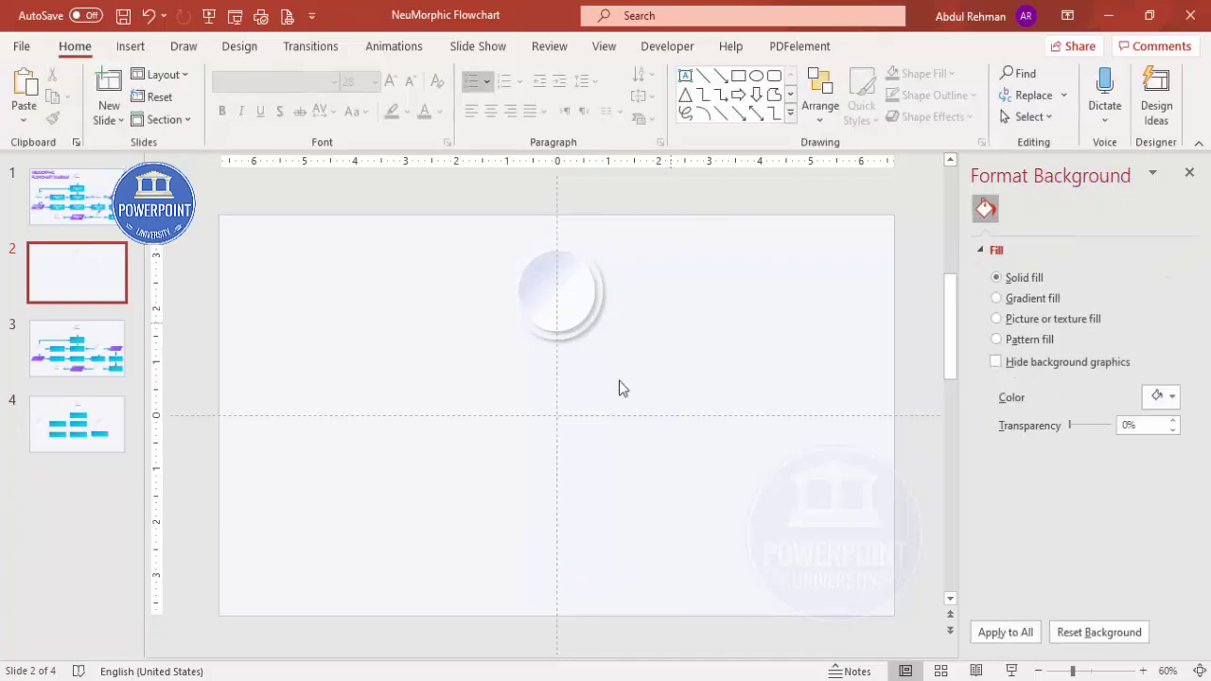
Add a text box over the circle reading START
click(134, 48)
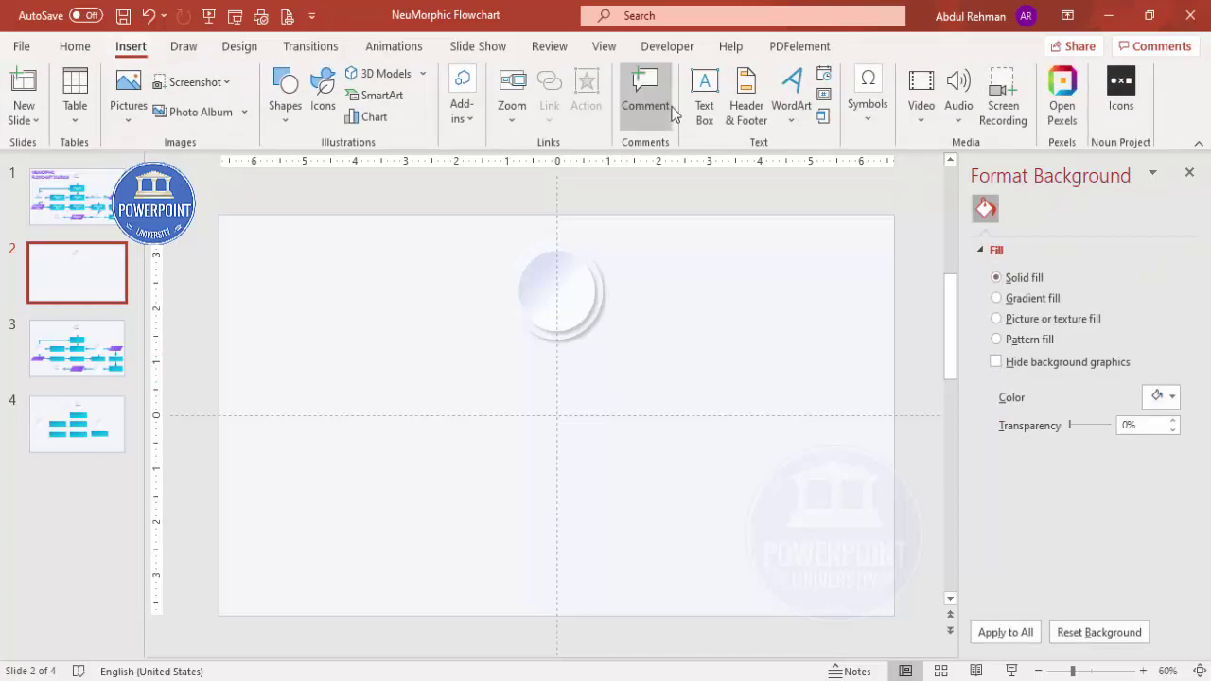
click(704, 94)
drag(539, 276, 580, 306)
text(START)
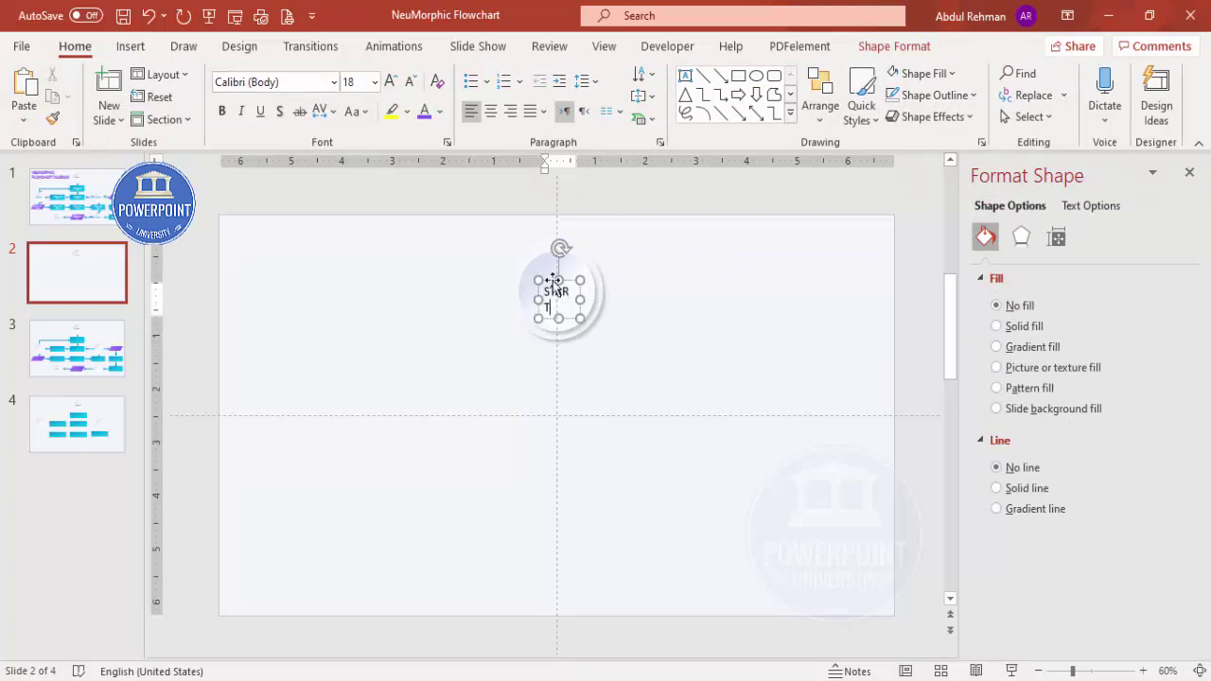
drag(575, 299, 593, 299)
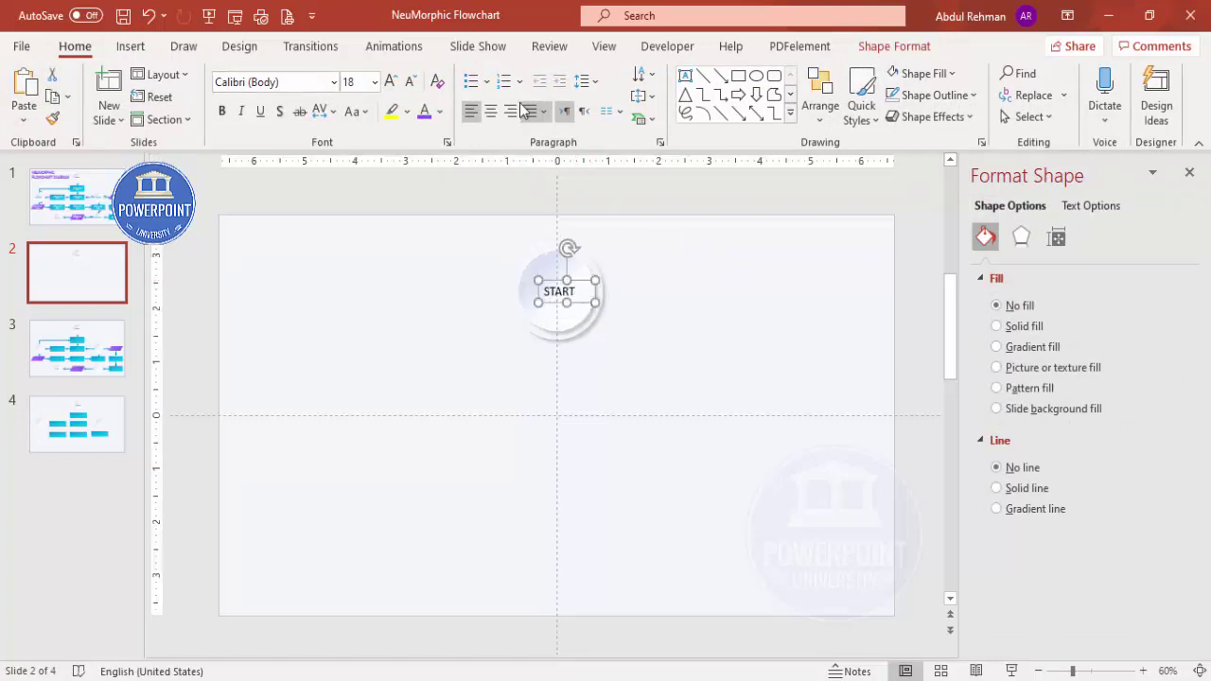
Make START centre-aligned, blue, in Roboto, and centred on the circle
click(491, 111)
click(439, 112)
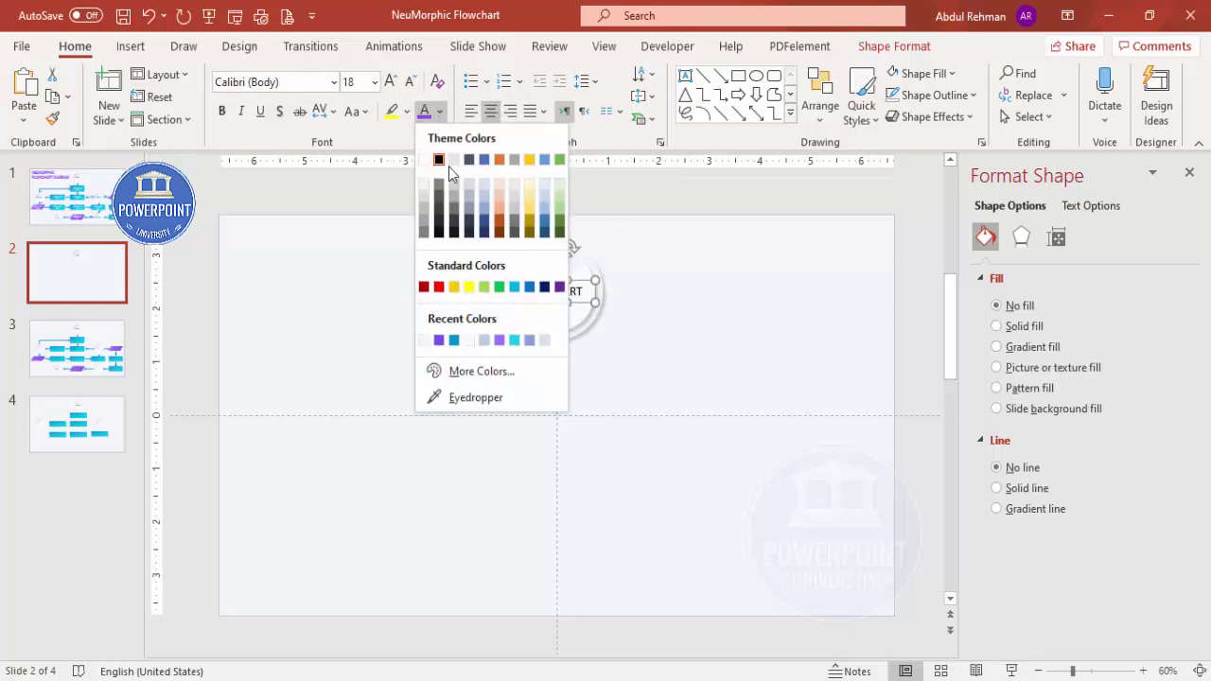
click(453, 340)
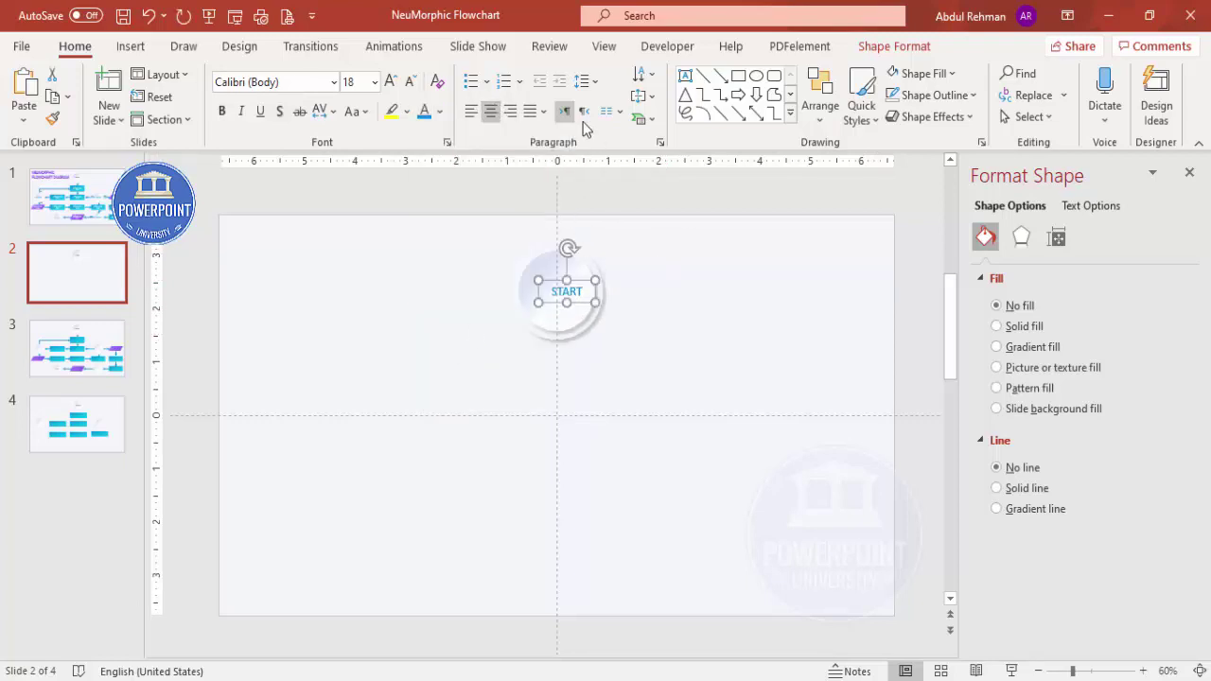
drag(583, 284, 572, 282)
click(308, 88)
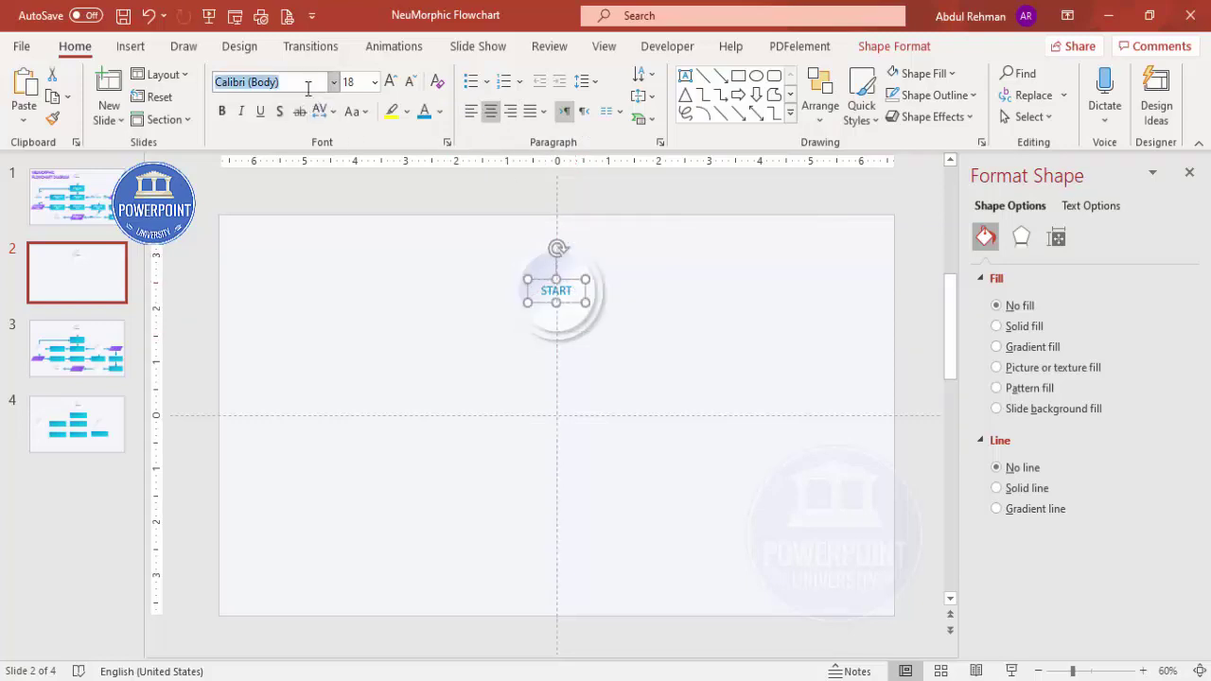
text(Roboto)
key(Return)
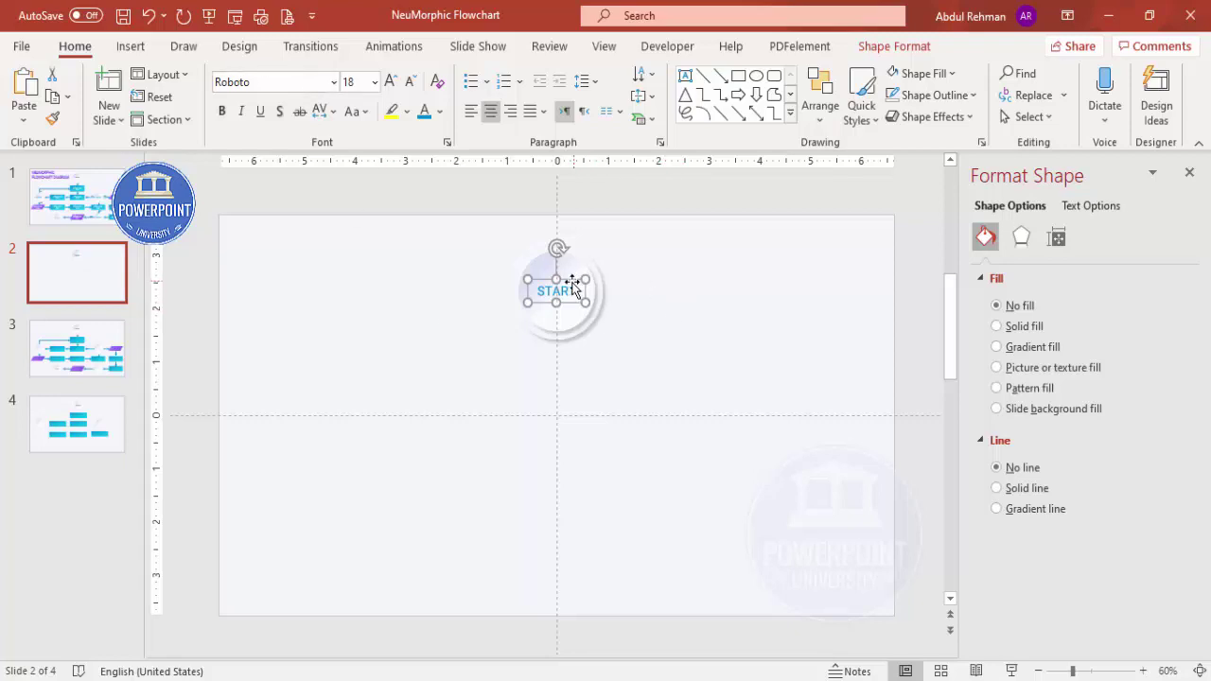
click(648, 293)
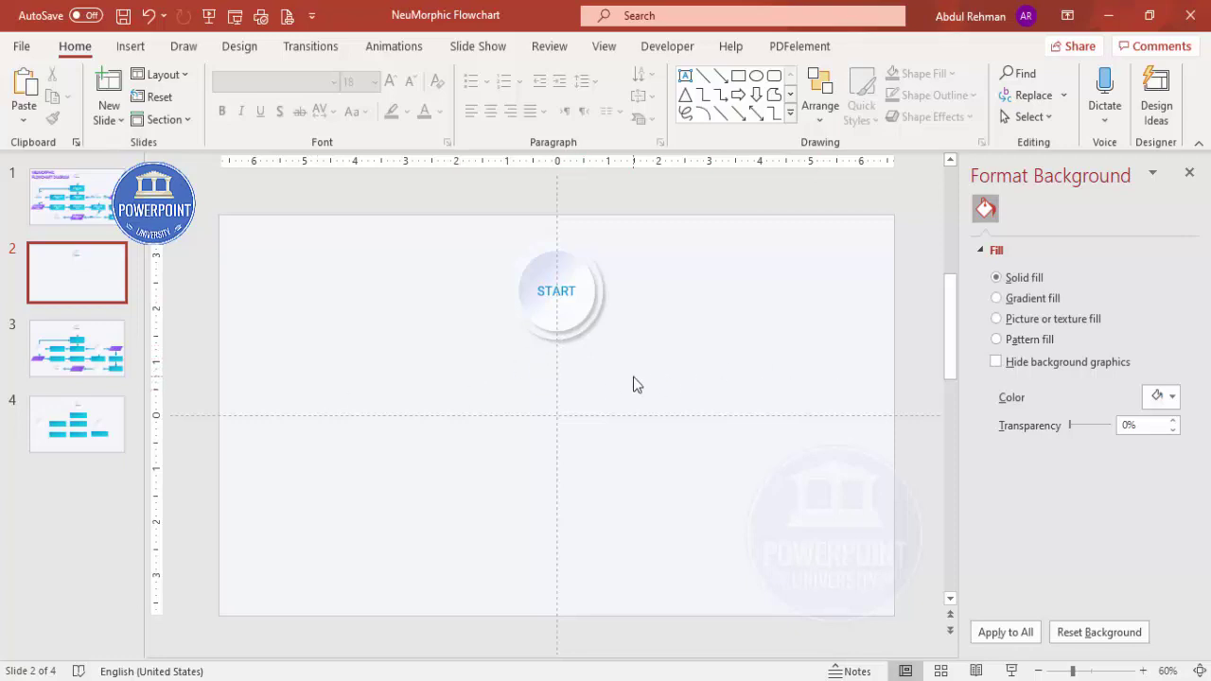
Copy the START button below it and change the copy's shape to a rectangle
click(569, 251)
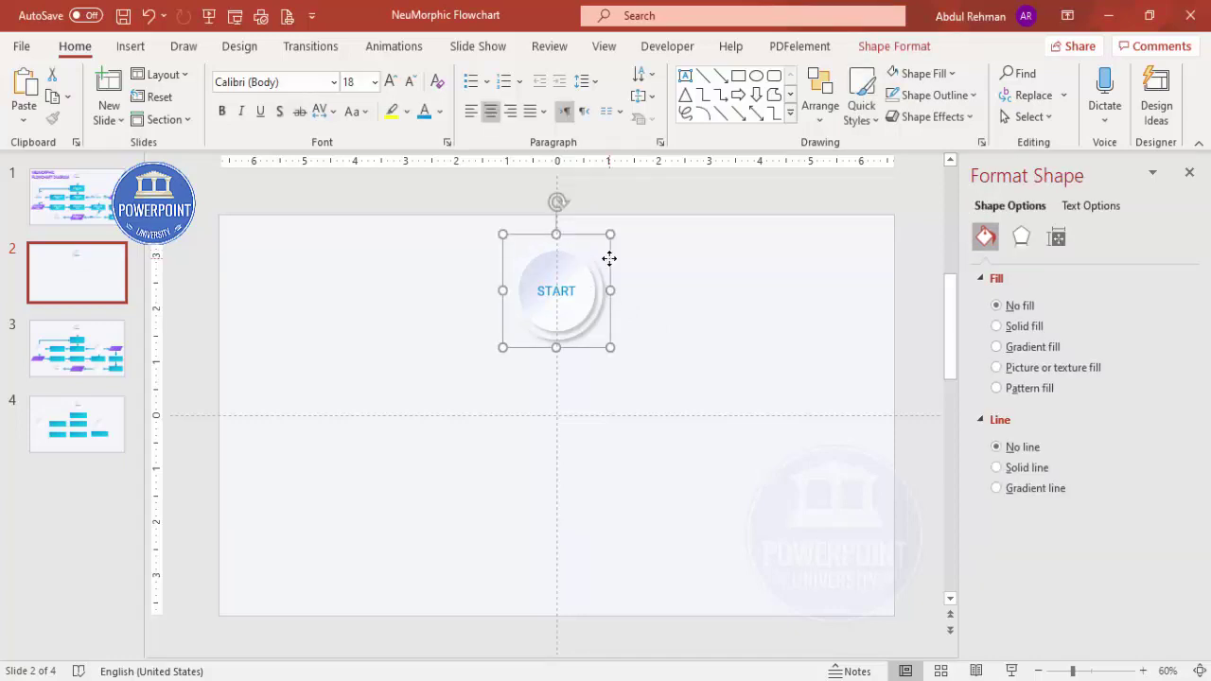
drag(609, 259, 673, 374)
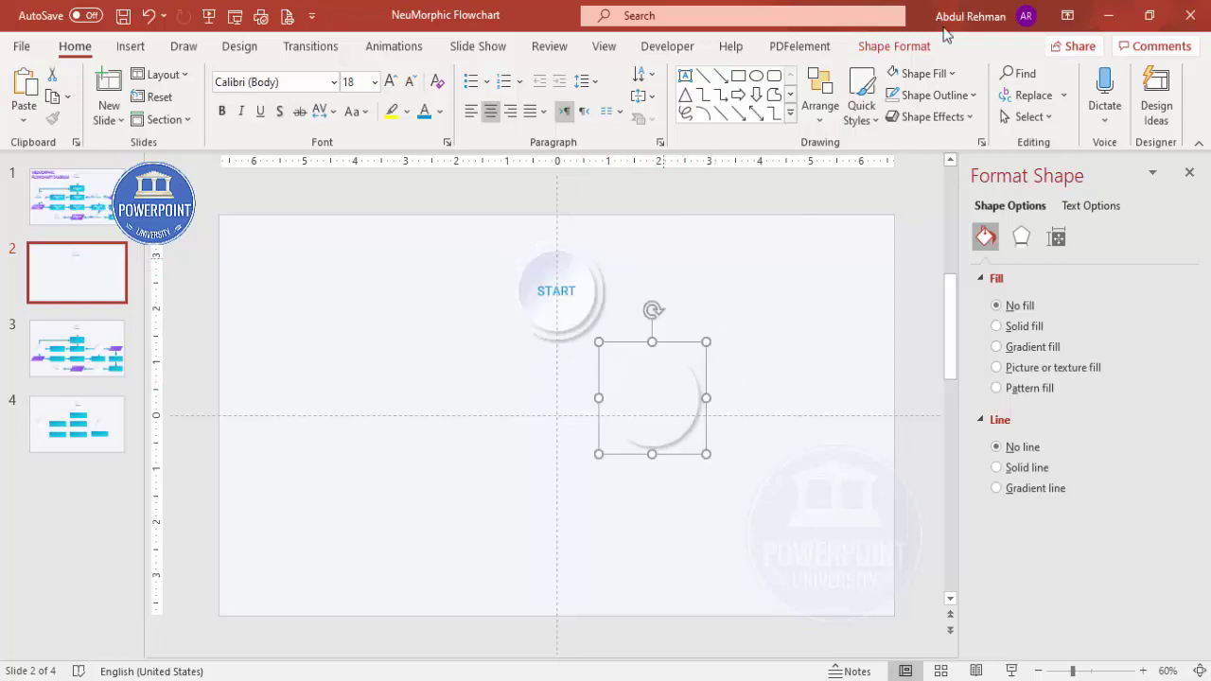
click(896, 47)
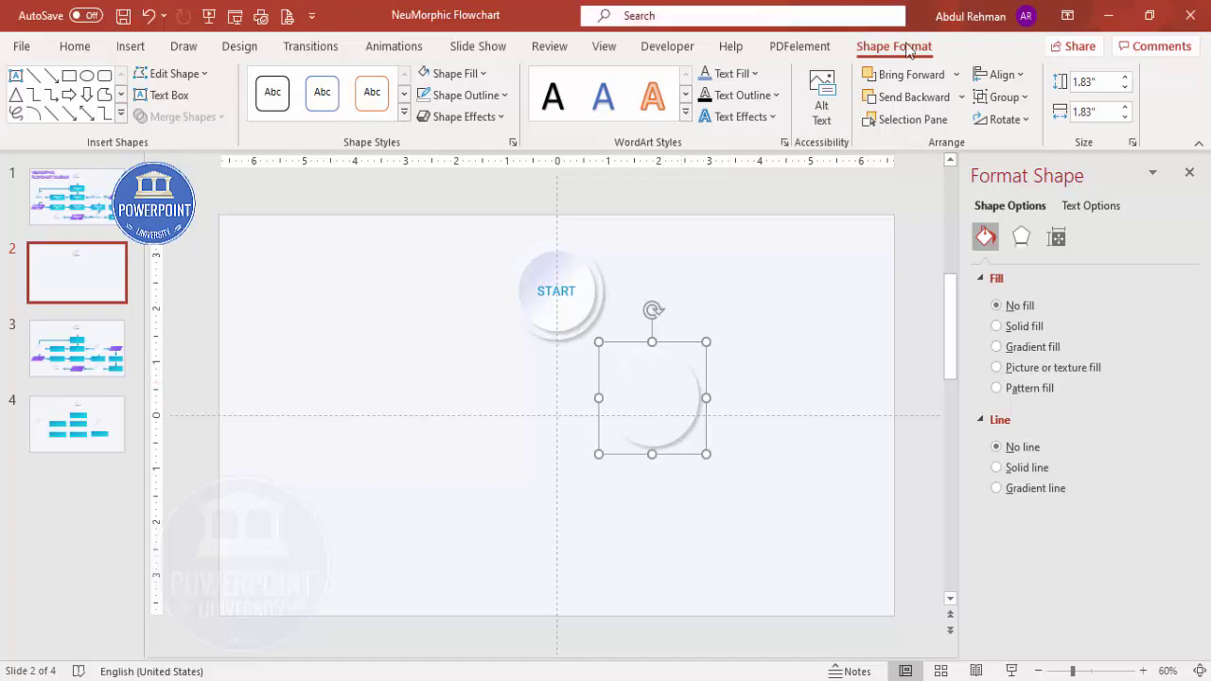
click(192, 82)
mouse_move(190, 106)
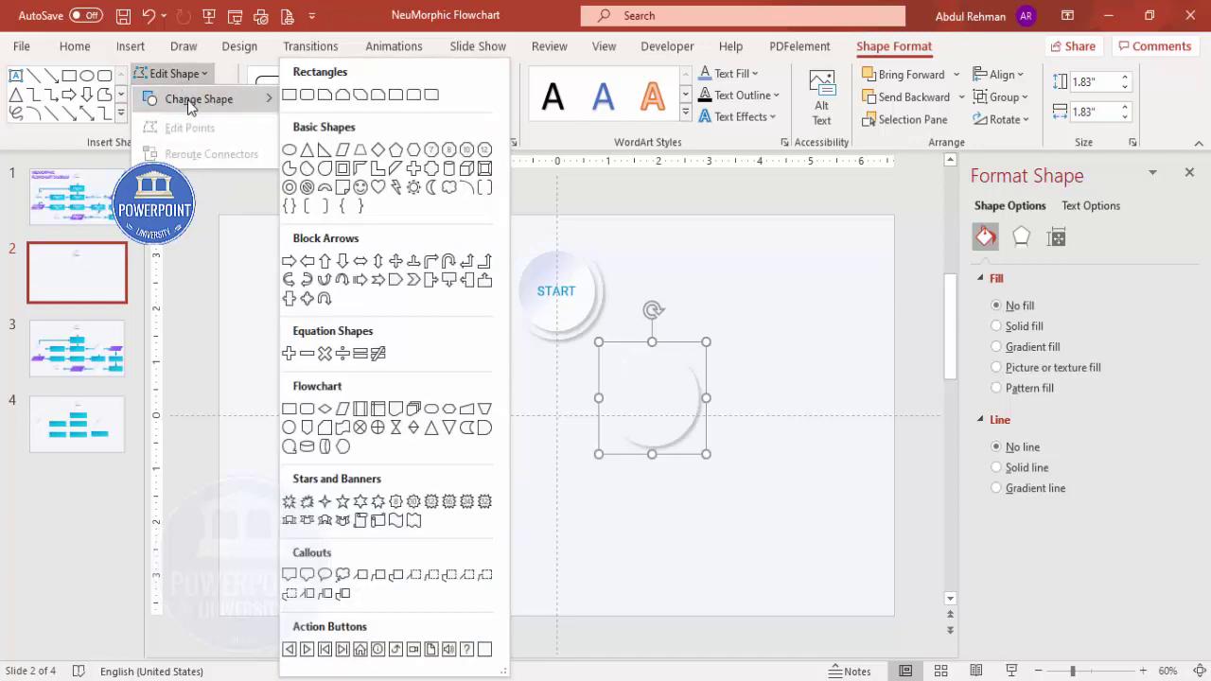
click(289, 95)
click(663, 407)
click(665, 366)
Place the rectangle under START and size it 2 inches wide by 0.8 inches tall
drag(652, 341, 651, 387)
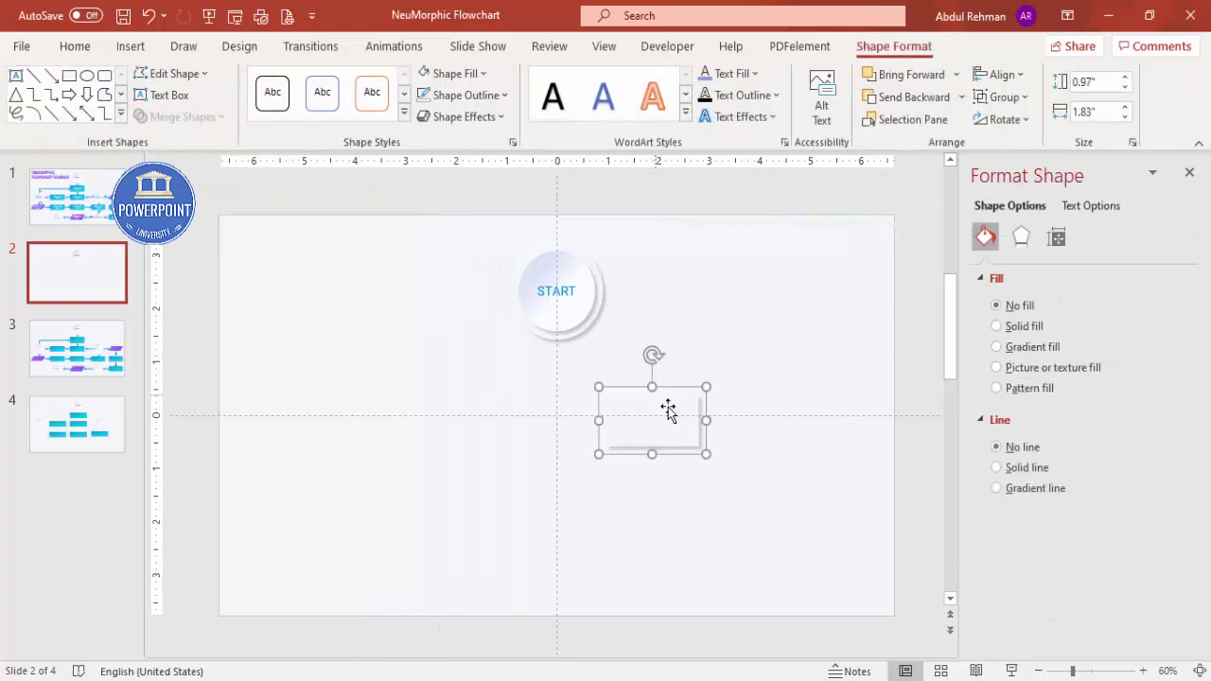
drag(685, 425, 589, 400)
click(1122, 107)
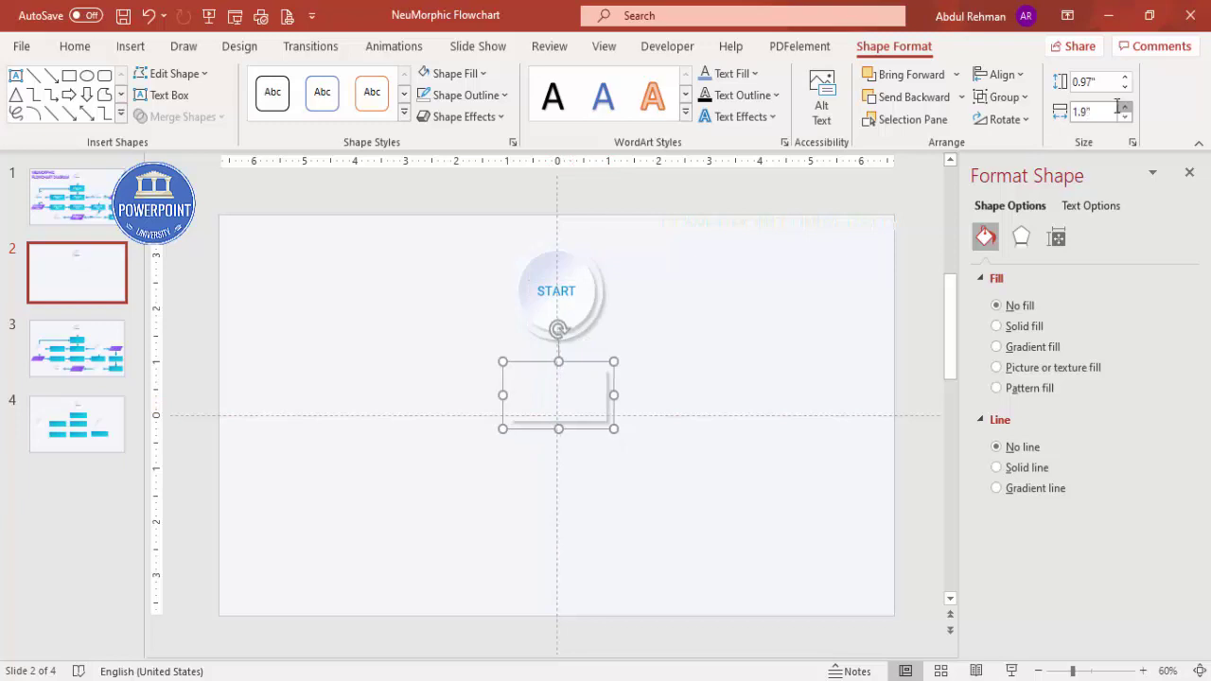
click(1107, 109)
text(2)
click(736, 349)
click(577, 397)
click(1103, 82)
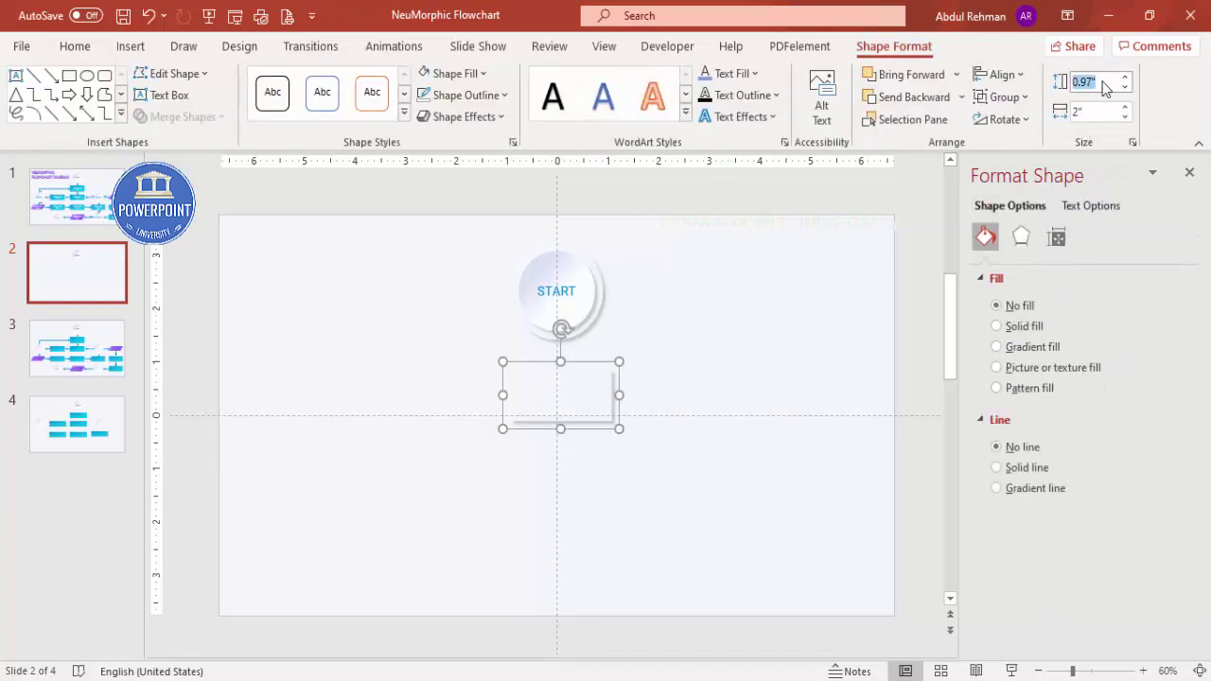
text(18)
key(Return)
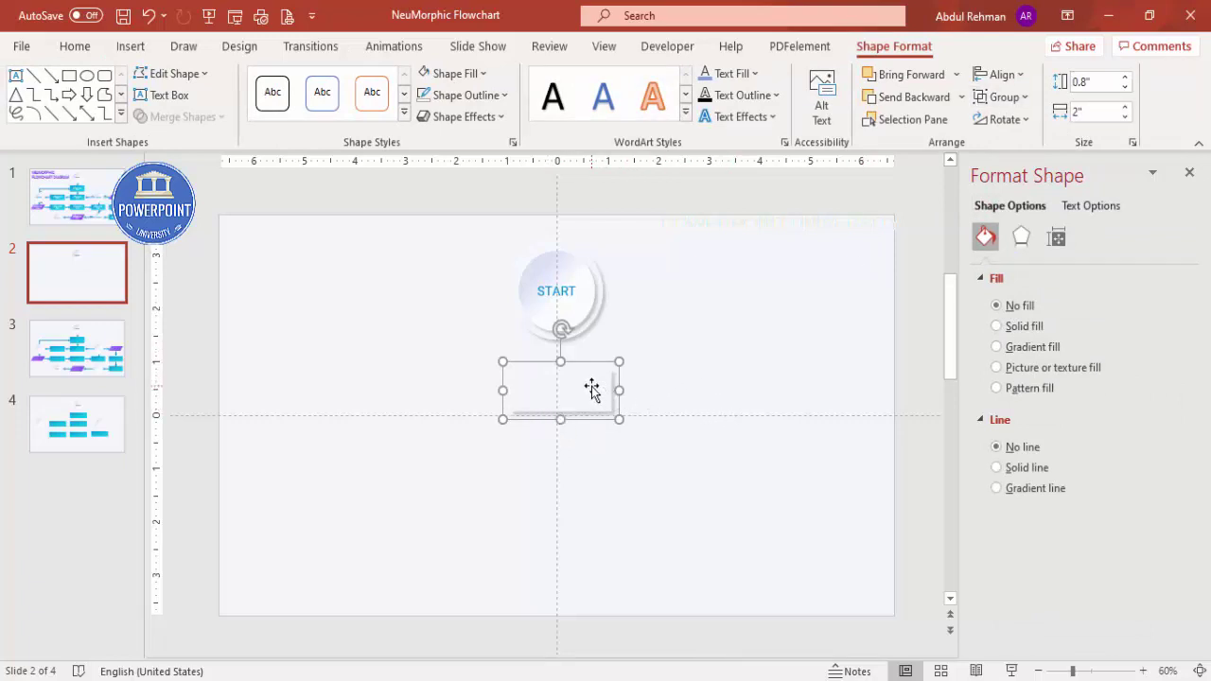
key(ctrl+v)
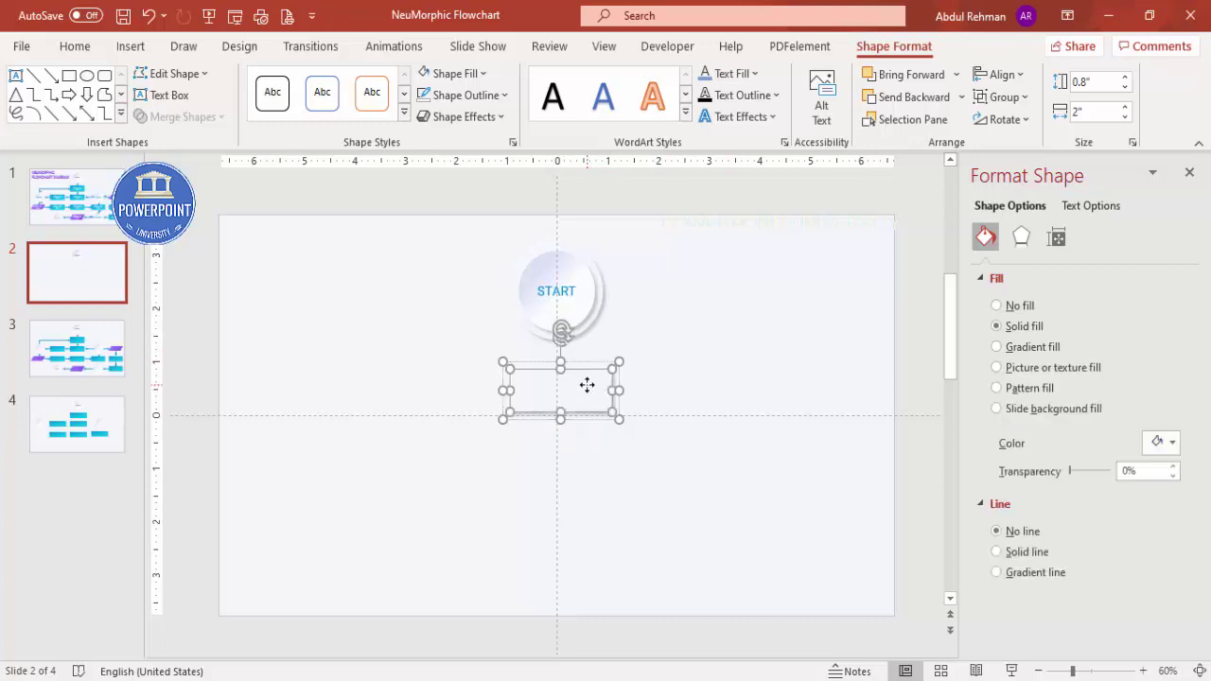
Fill the rectangle with a linear gradient from cyan at 0% to blue at 100%
click(1030, 350)
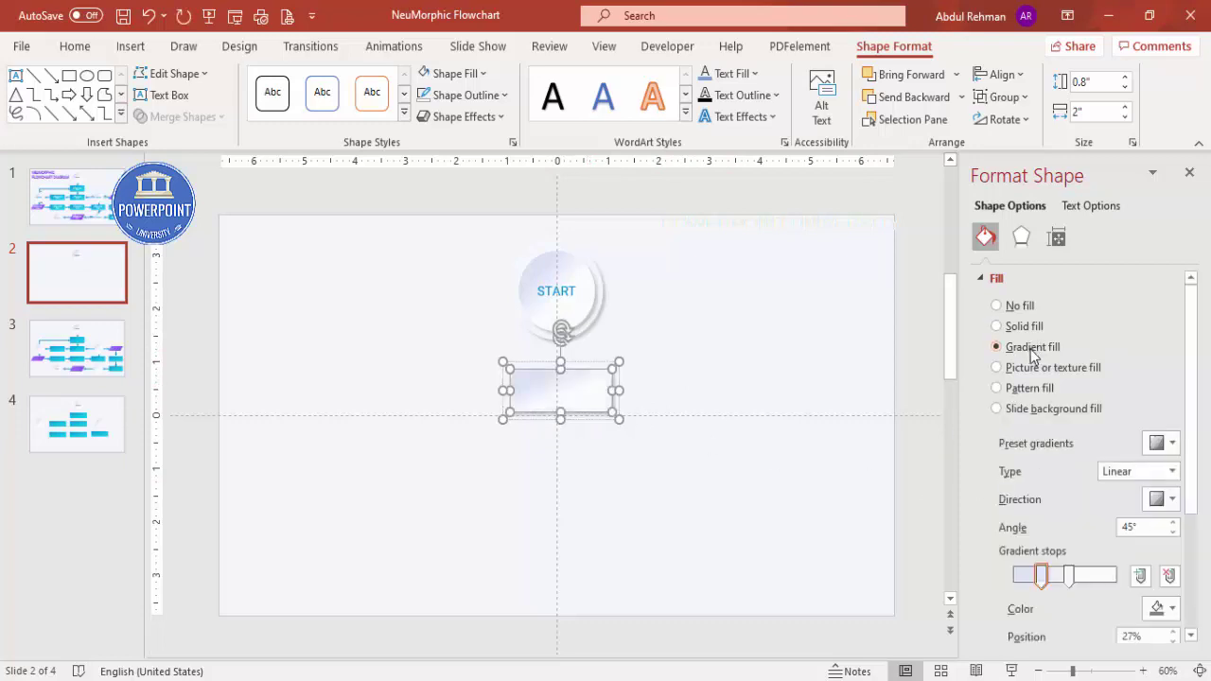
click(1159, 608)
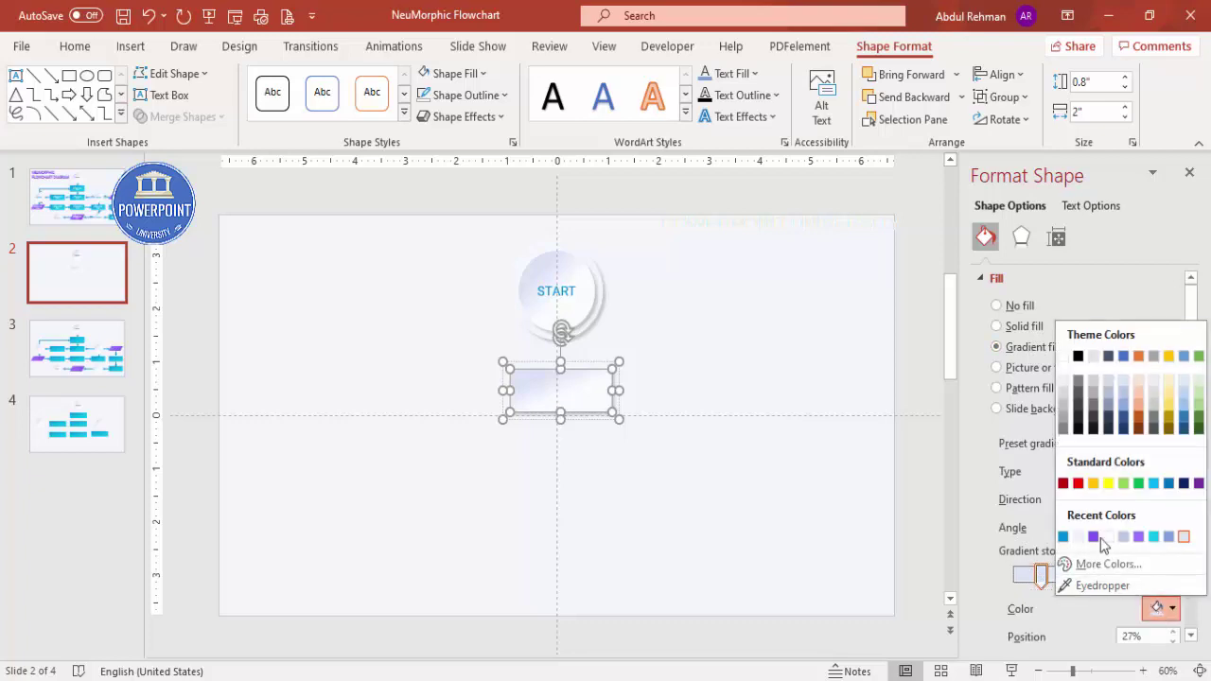
click(1153, 536)
click(1068, 575)
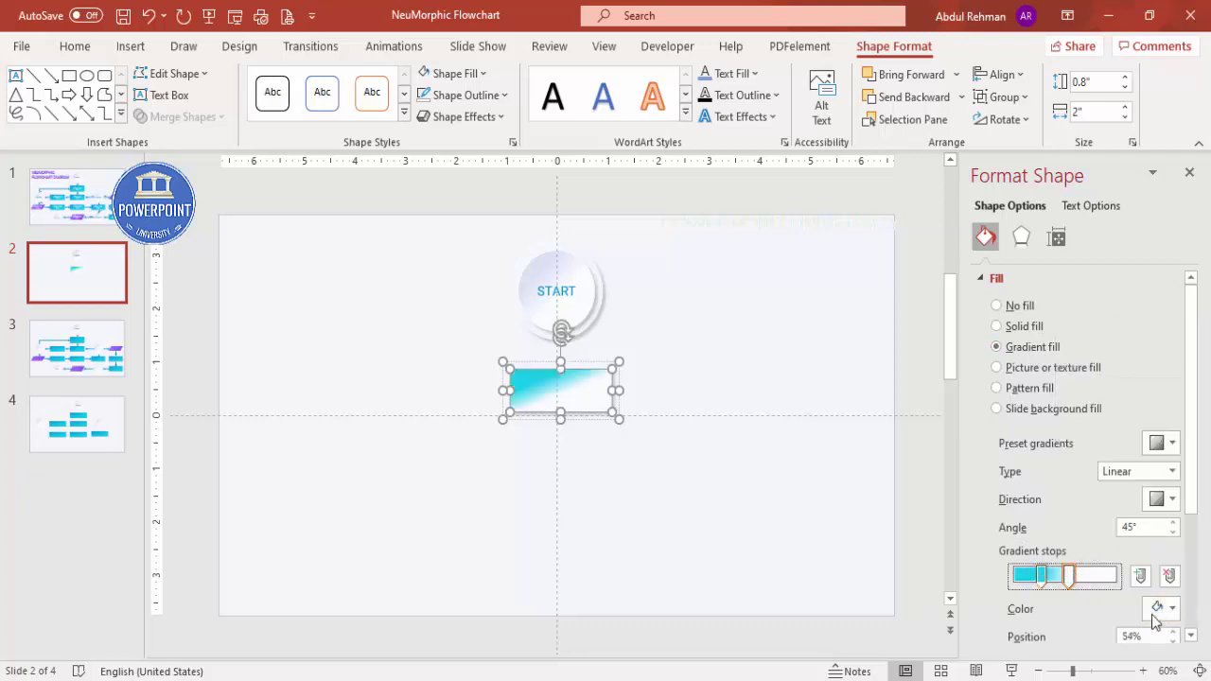
click(1158, 608)
click(1078, 536)
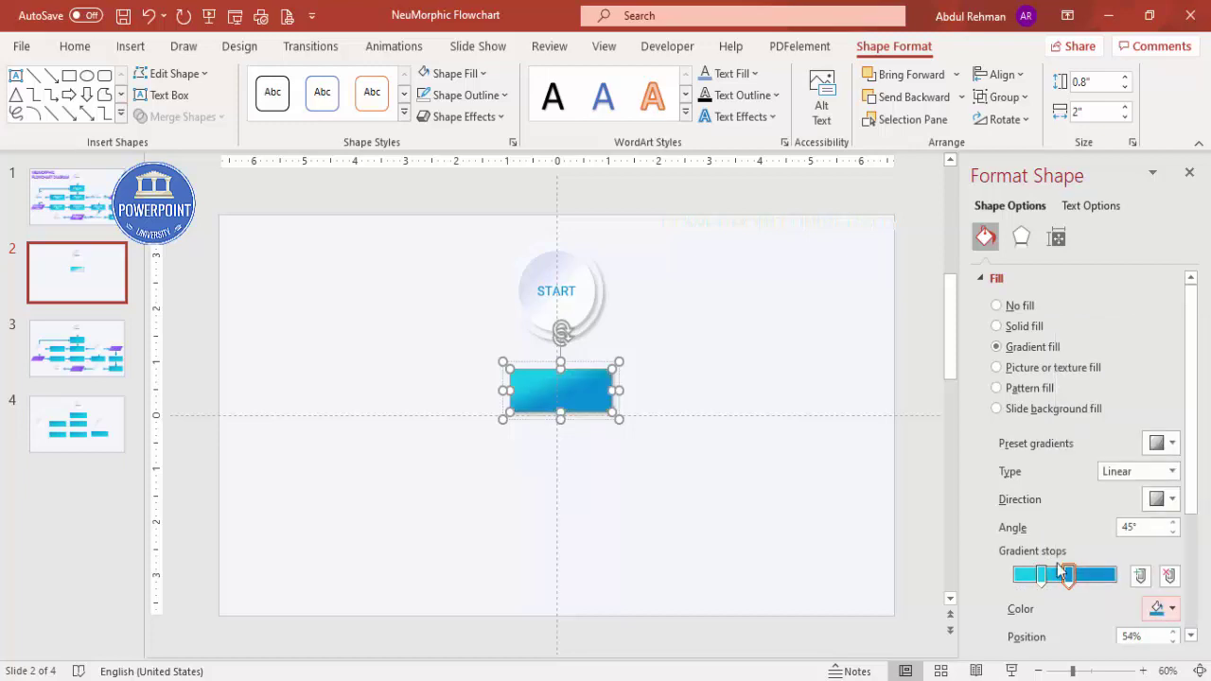
drag(1069, 574, 1115, 574)
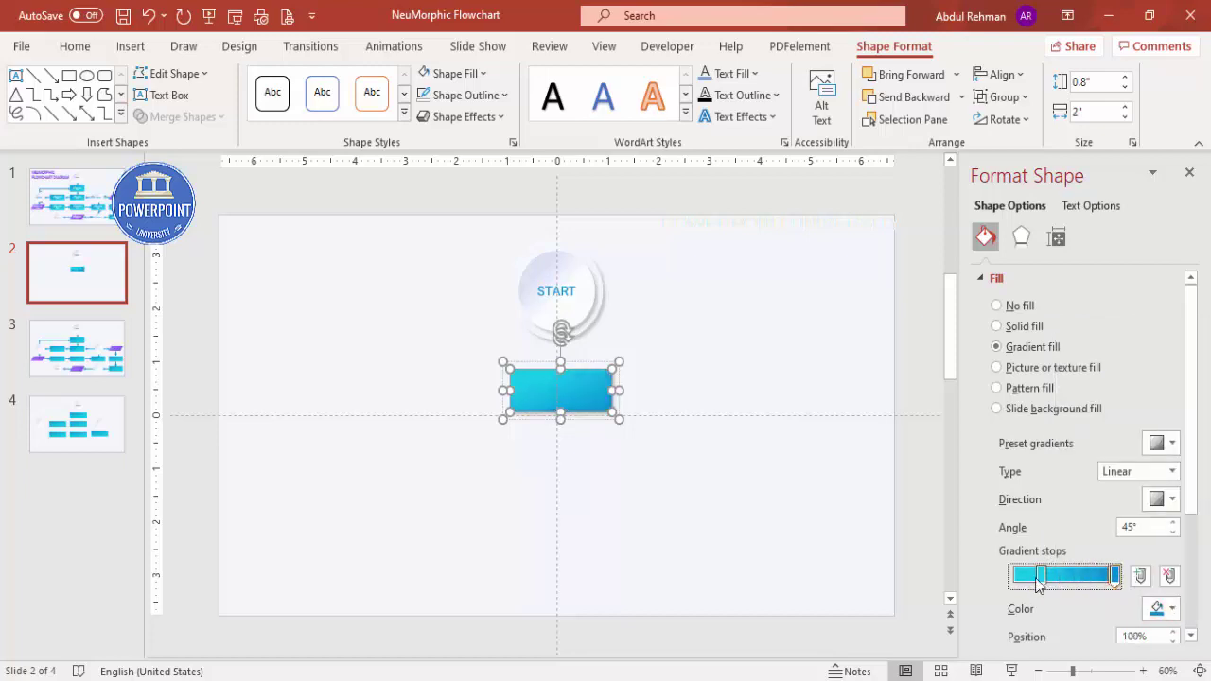
drag(1041, 574, 1014, 574)
click(653, 478)
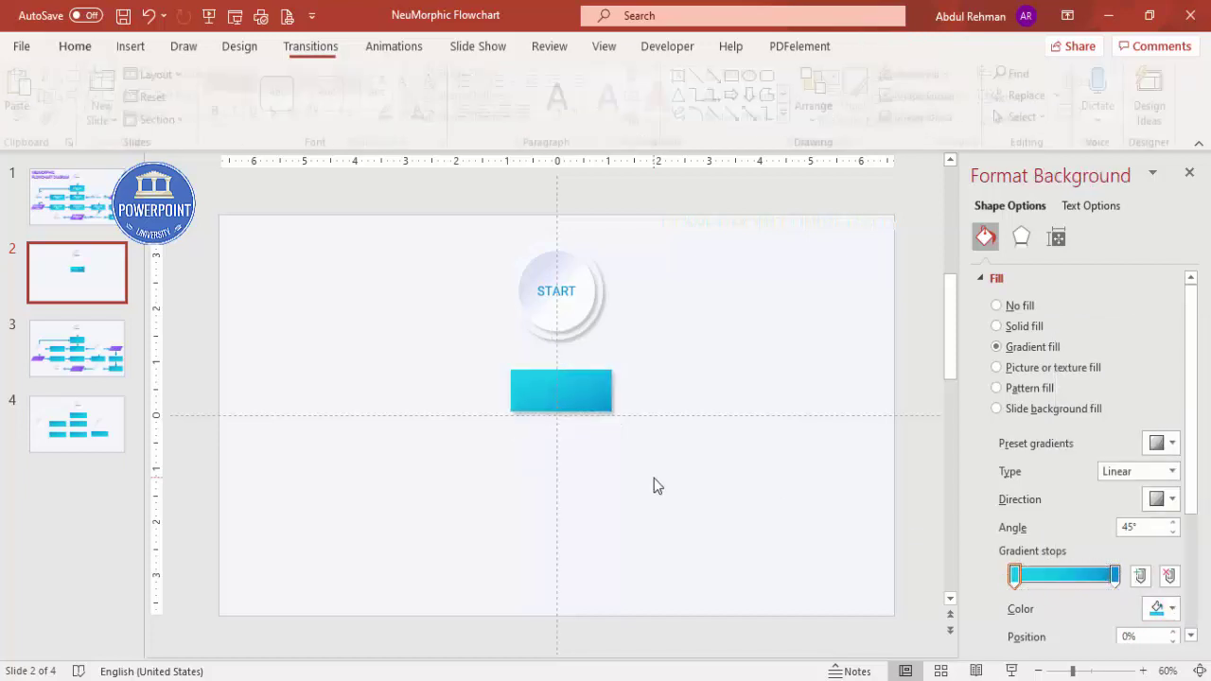
click(558, 401)
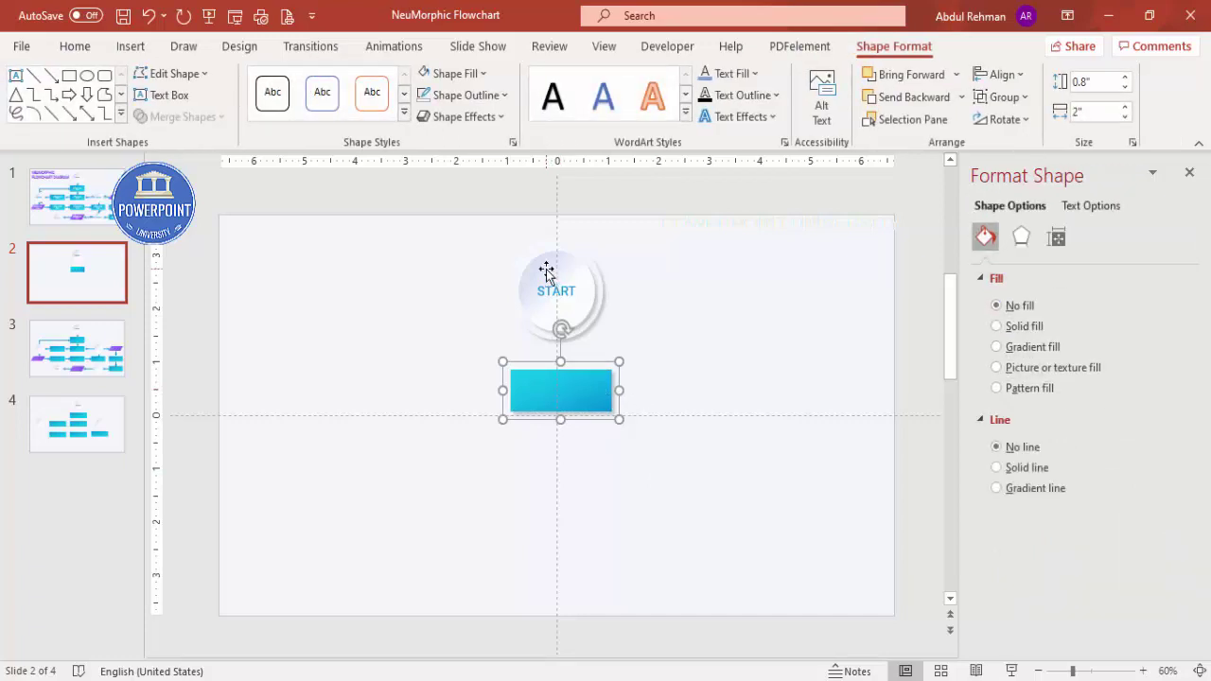
click(655, 361)
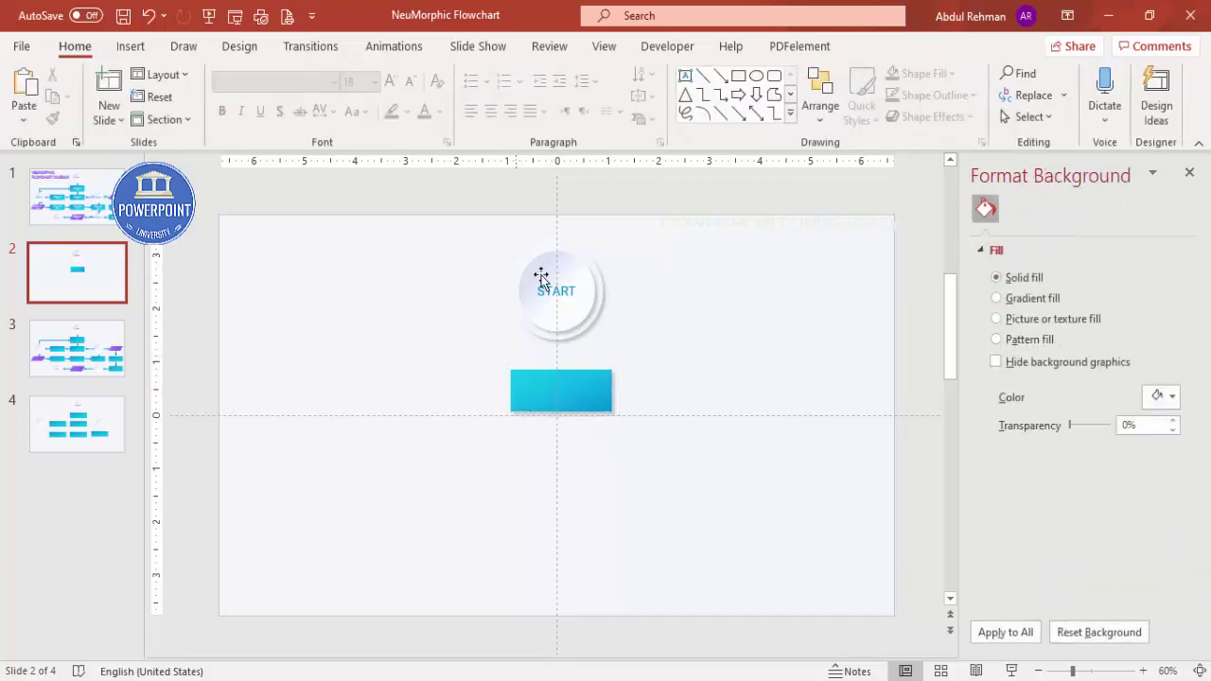
click(585, 387)
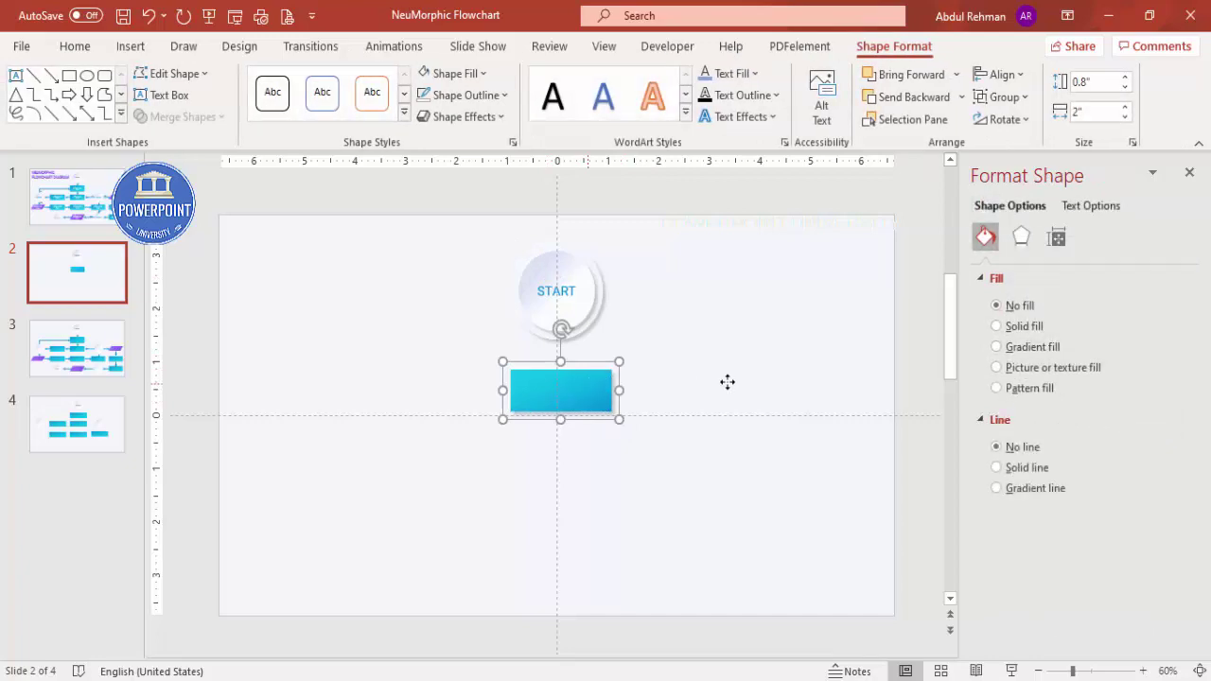
Copy the cyan rectangle to its left, then copy both down into a 2×2 grid
drag(576, 391, 439, 391)
click(553, 396)
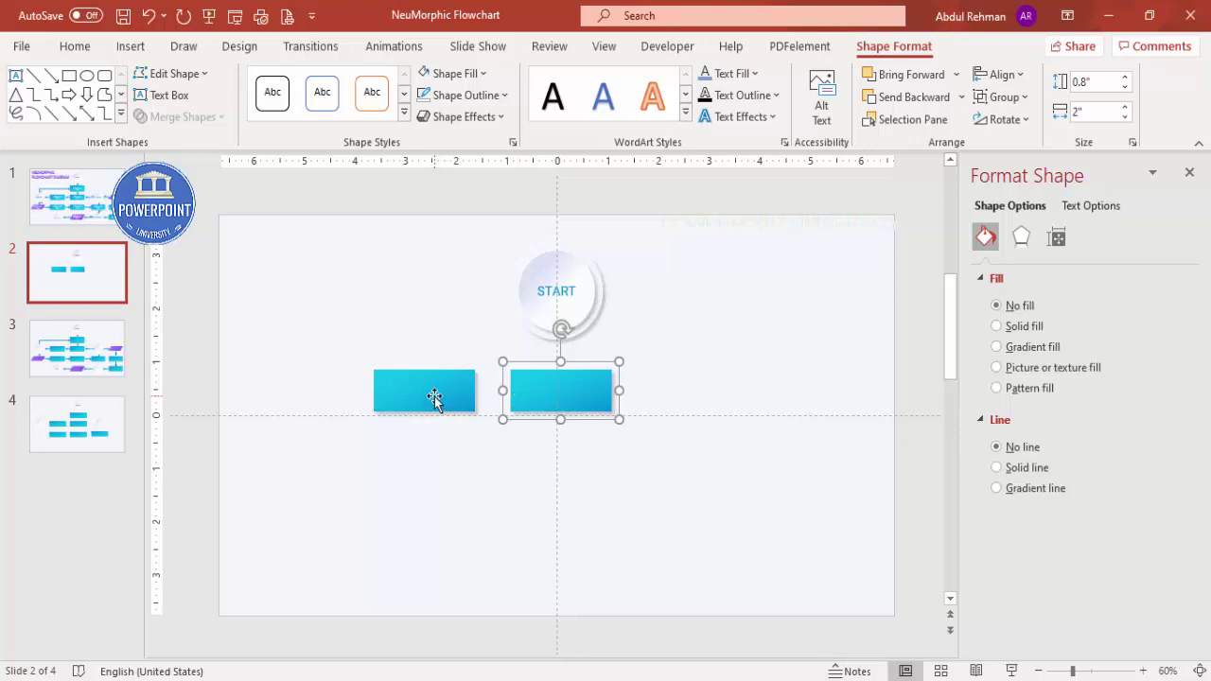
shift+click(434, 396)
drag(600, 396, 599, 466)
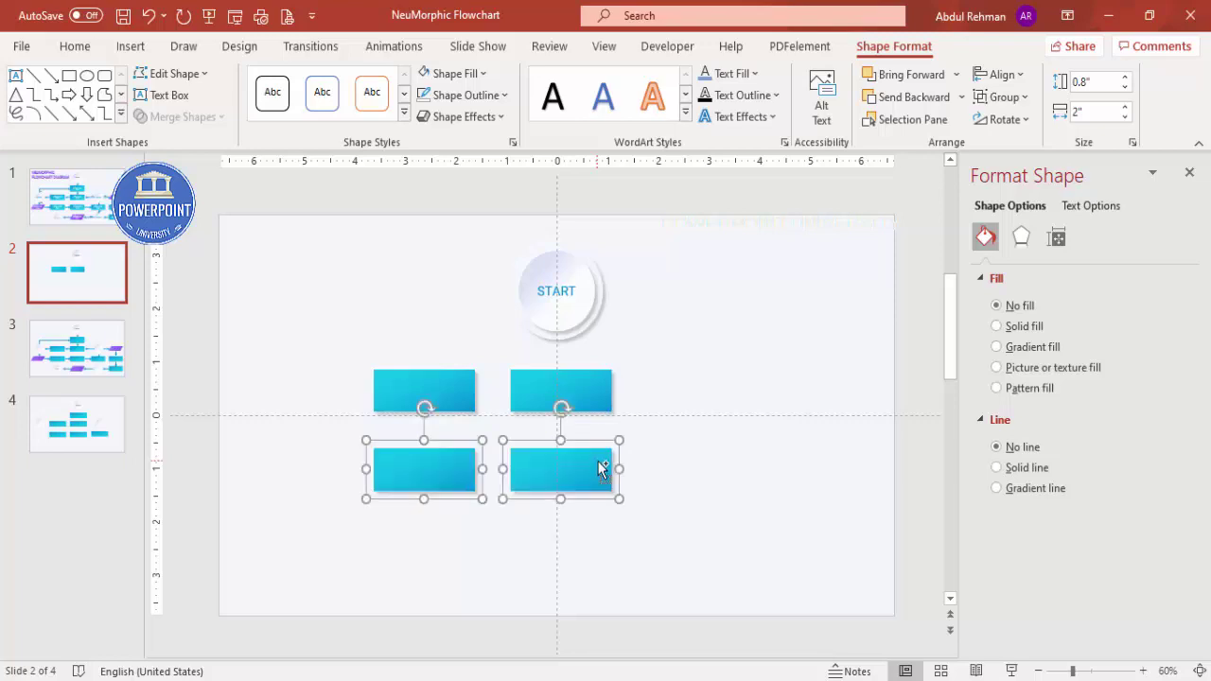
click(702, 458)
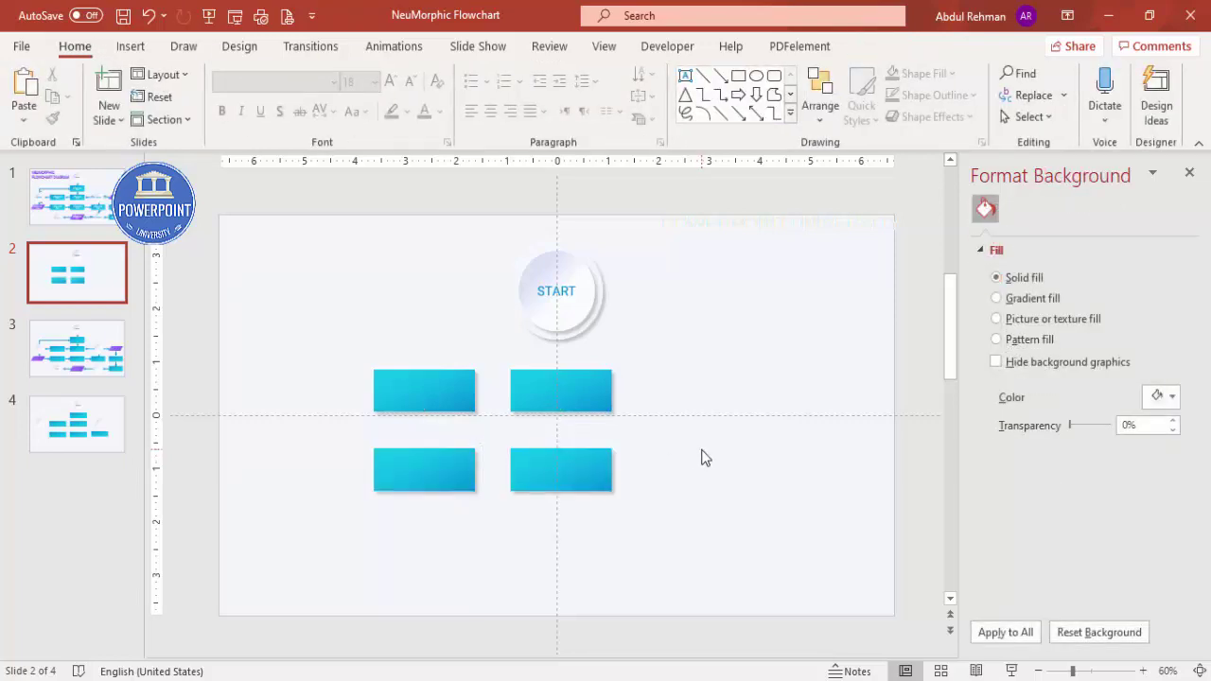
click(433, 391)
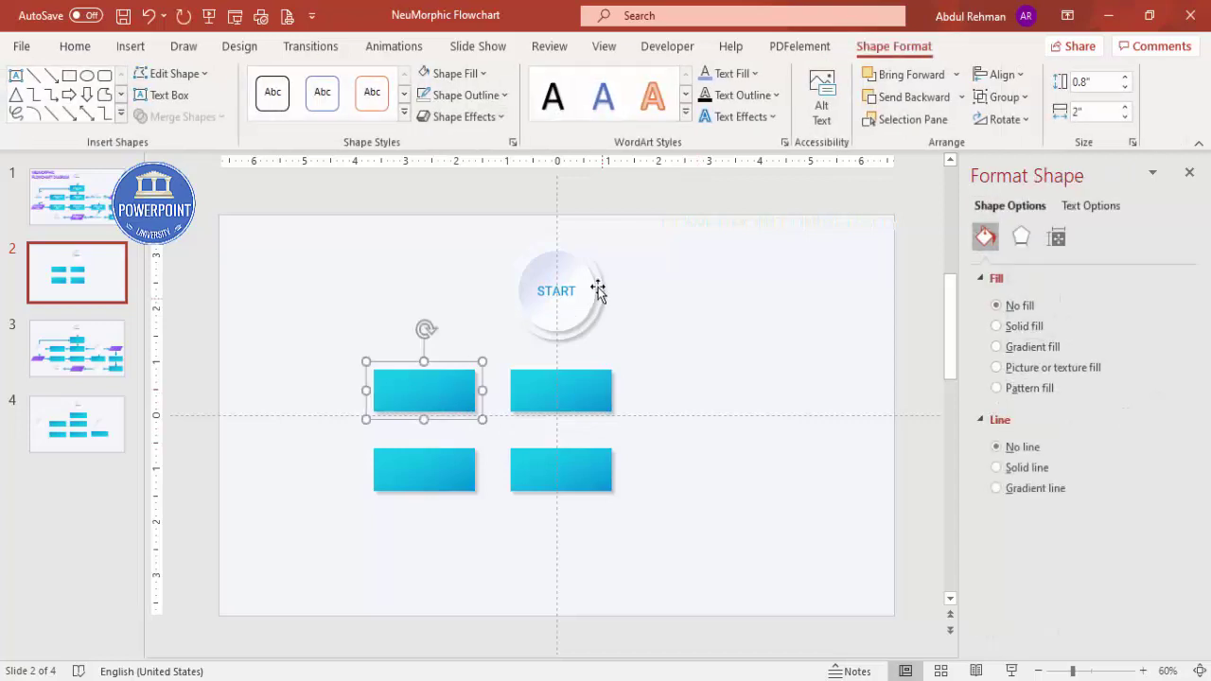
click(573, 246)
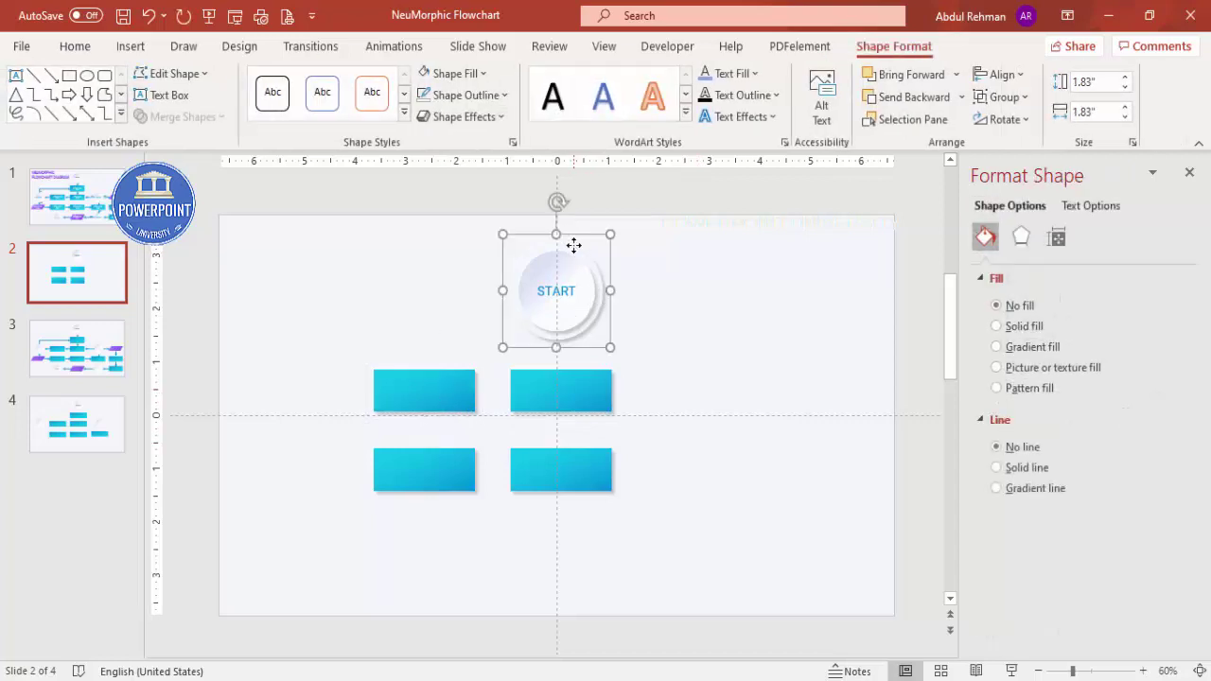
Copy the START circle, turn it into a diagonal stripe, and place it left of the top rectangles
drag(573, 246, 308, 374)
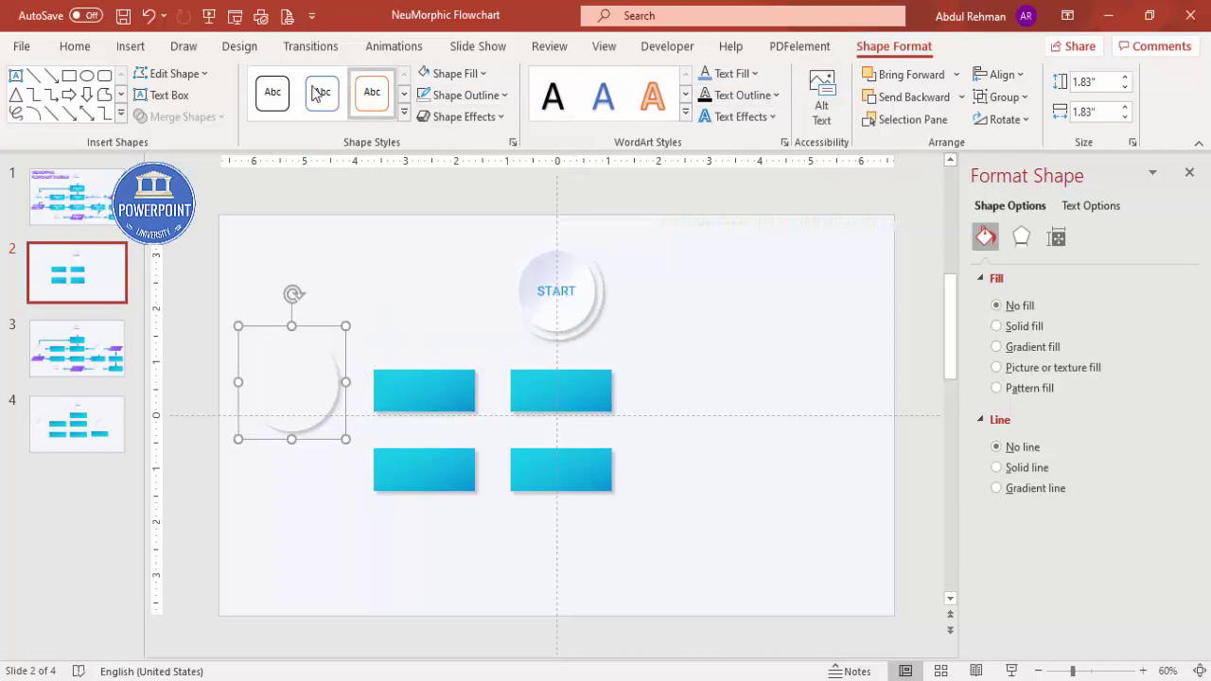
click(170, 74)
mouse_move(236, 108)
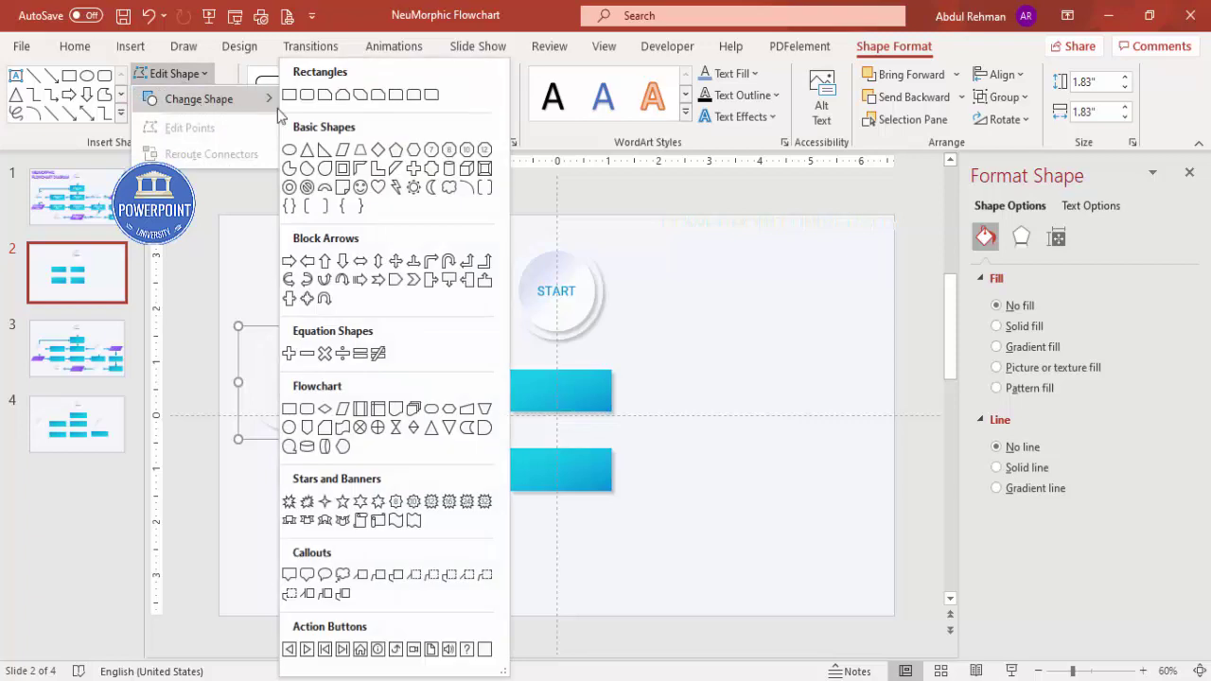
click(378, 152)
drag(311, 358, 278, 387)
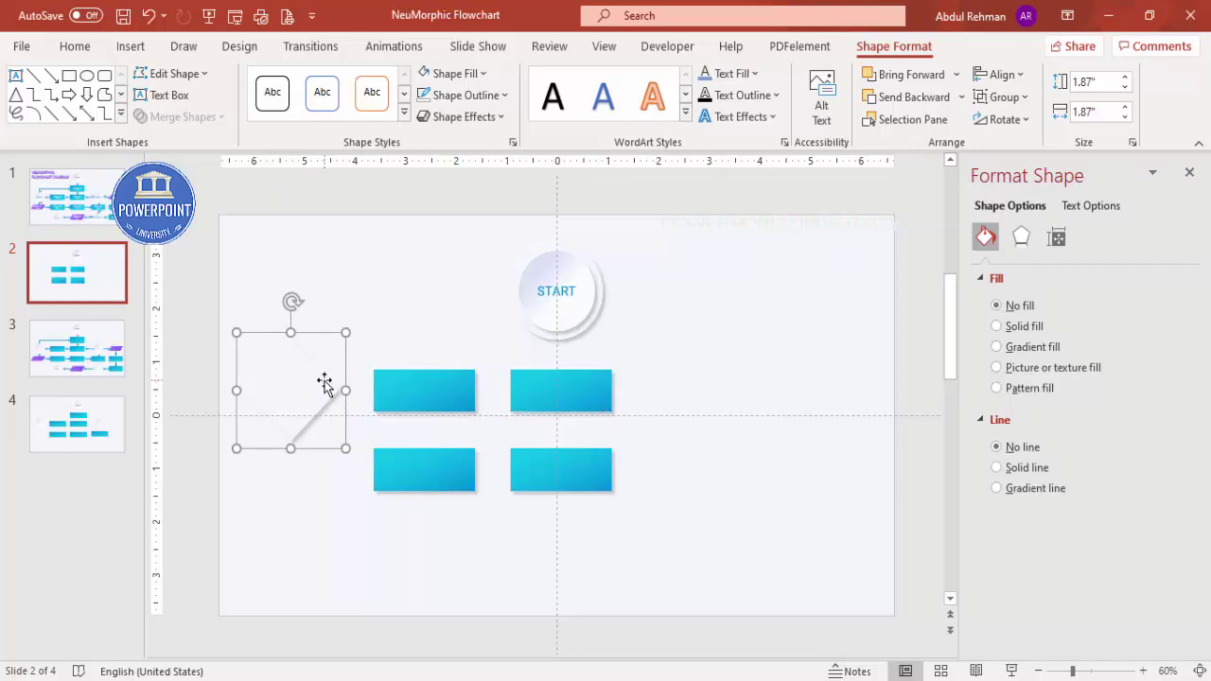
Add a second diagonal stripe on the right side of the top rectangles
drag(324, 382, 894, 372)
drag(709, 387, 709, 382)
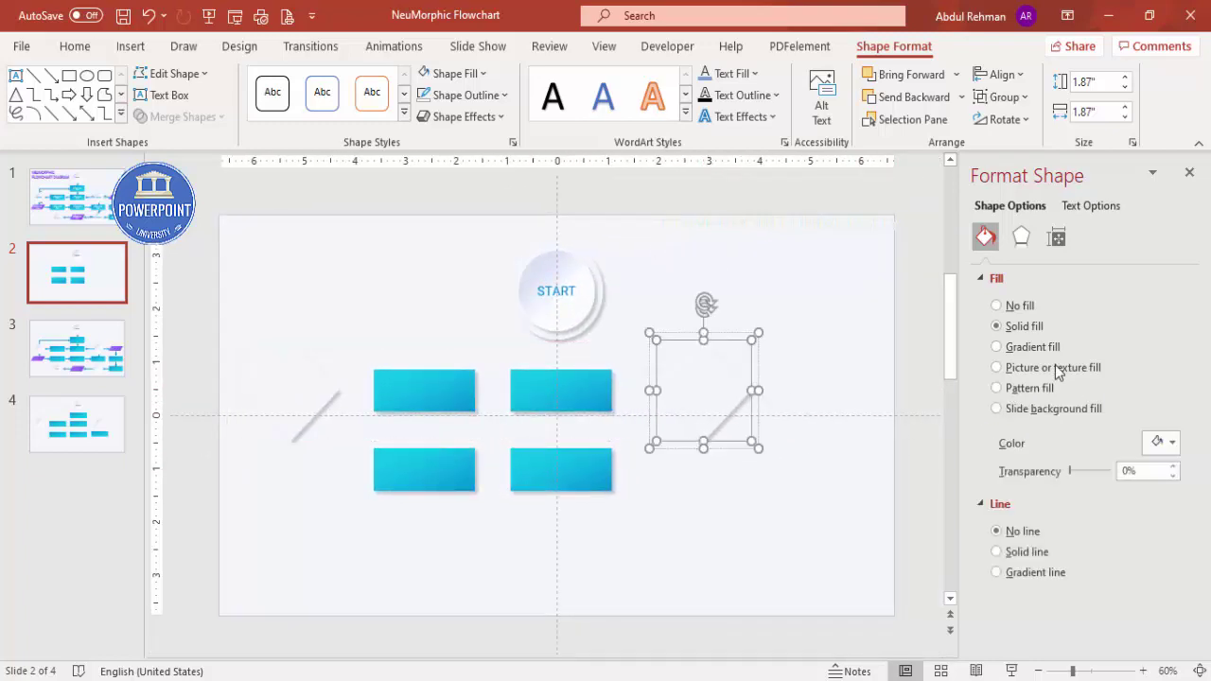
click(796, 378)
click(606, 396)
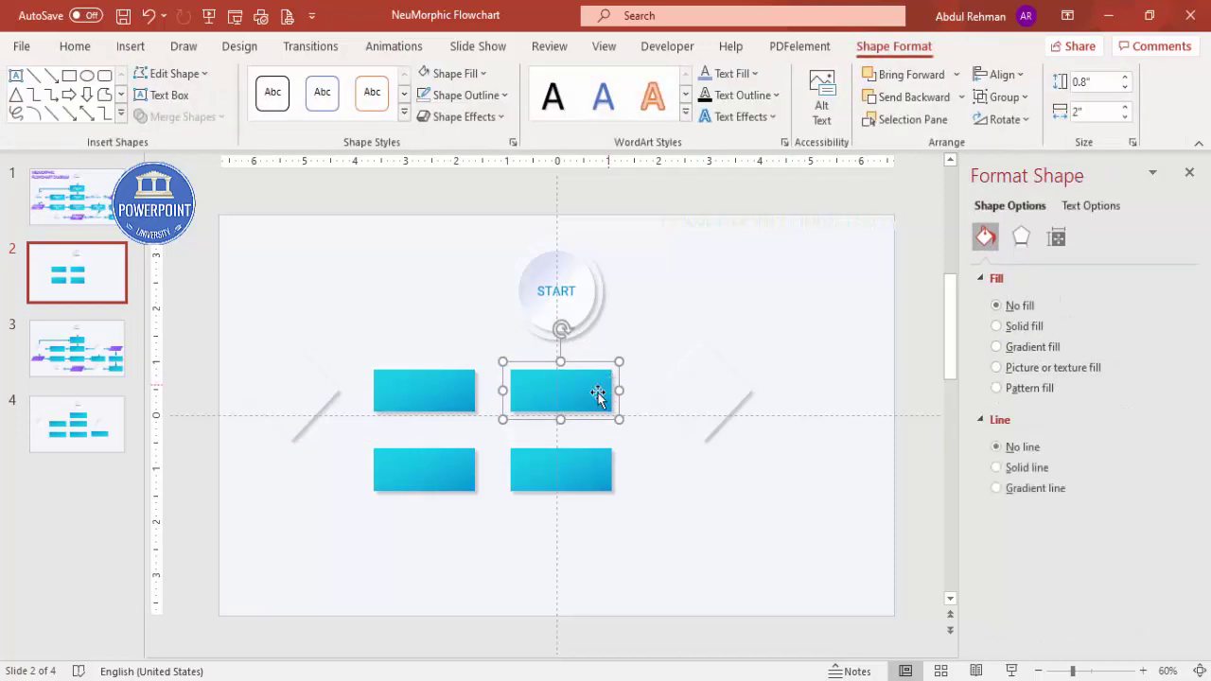
Duplicate the top-right cyan rectangle further right and change the copy into a parallelogram
drag(606, 395, 842, 392)
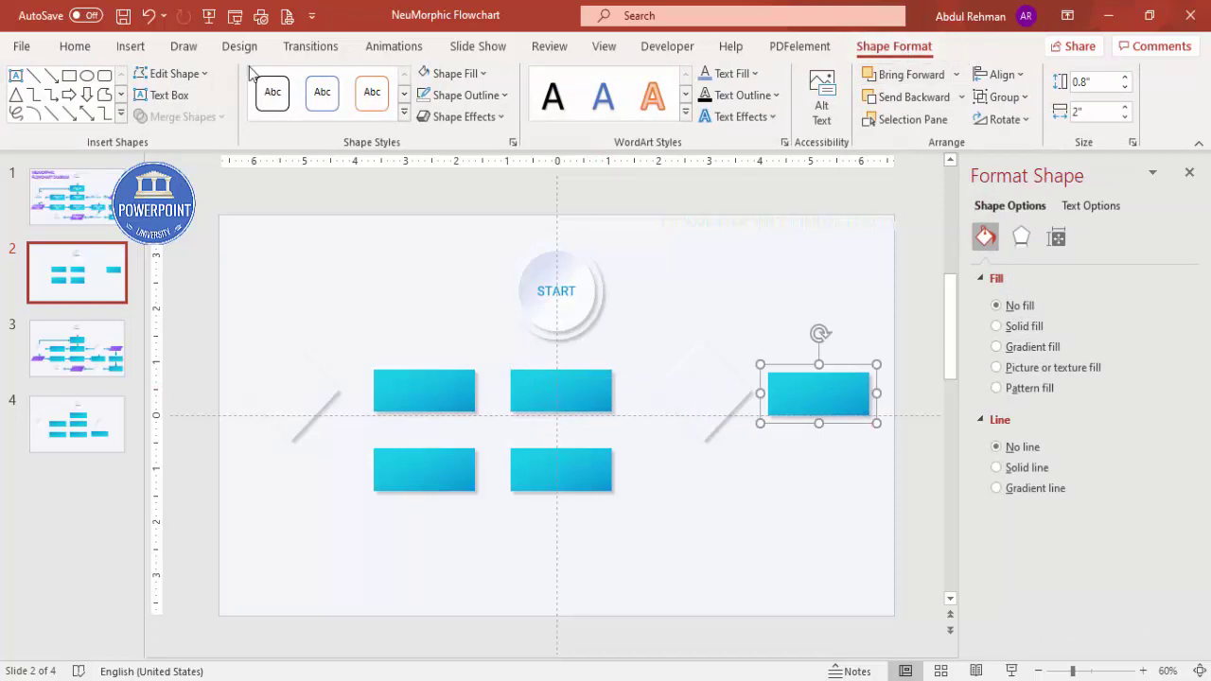
click(180, 74)
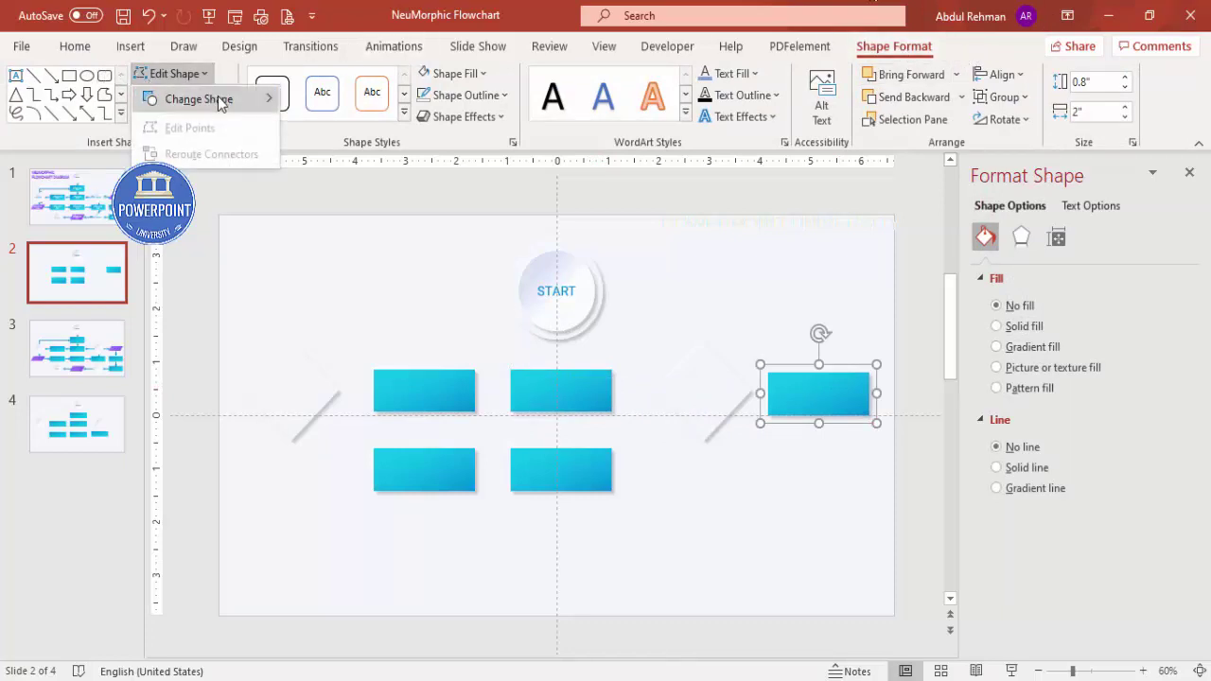
mouse_move(219, 99)
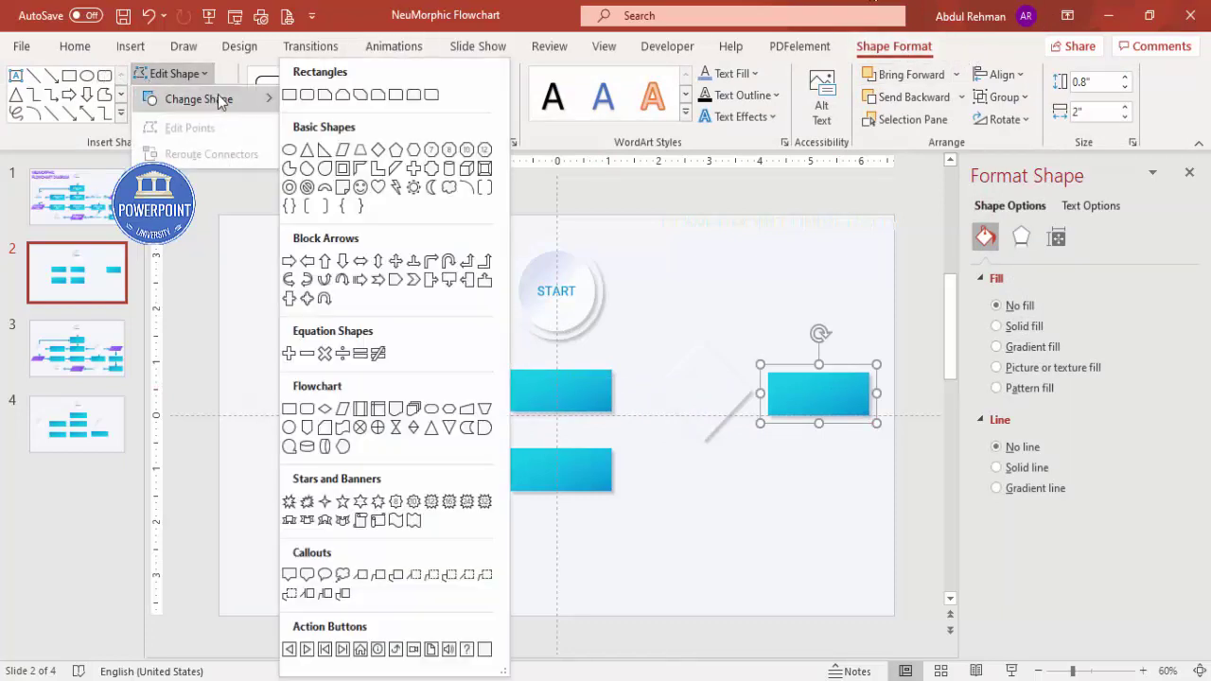
click(344, 151)
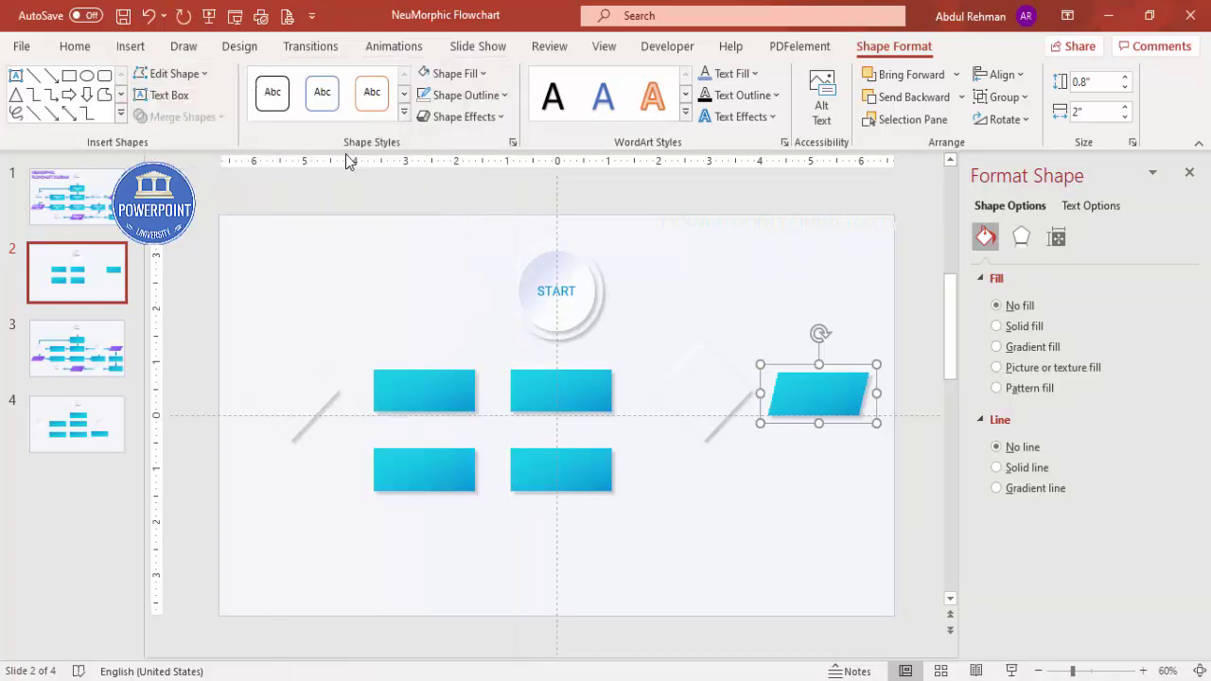
Give the parallelogram a gradient fill with light purple right stop and purple left stop
click(1050, 358)
click(1115, 576)
click(1161, 608)
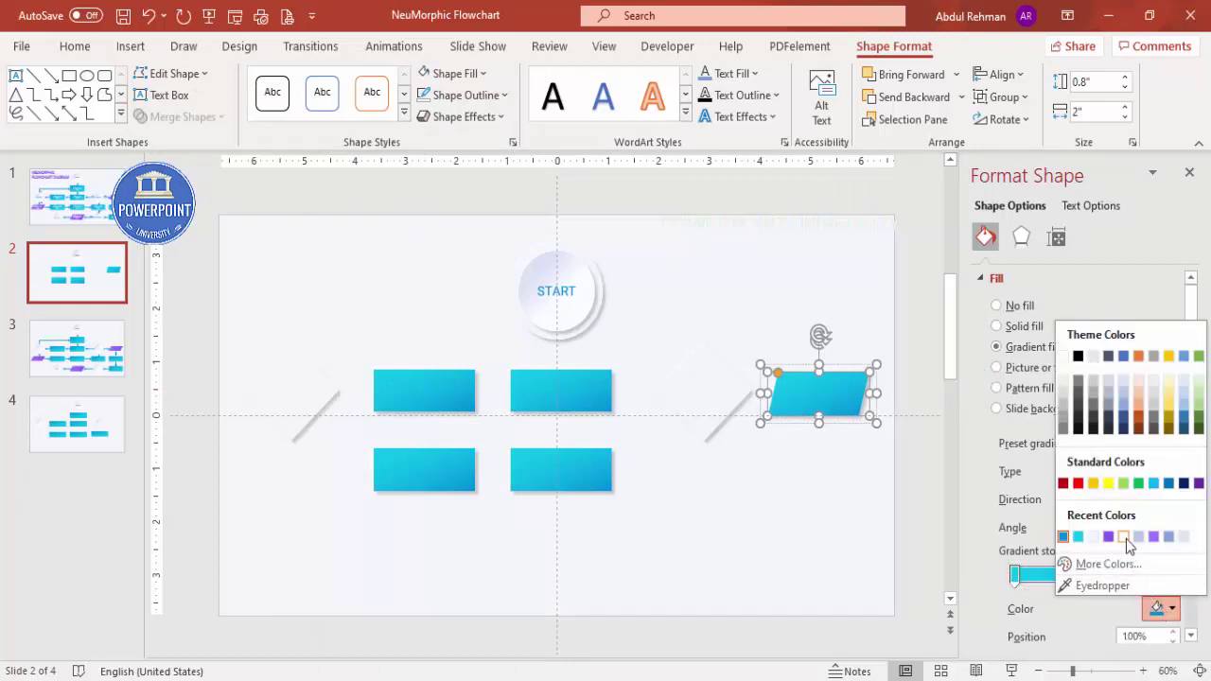
click(1153, 536)
click(1014, 575)
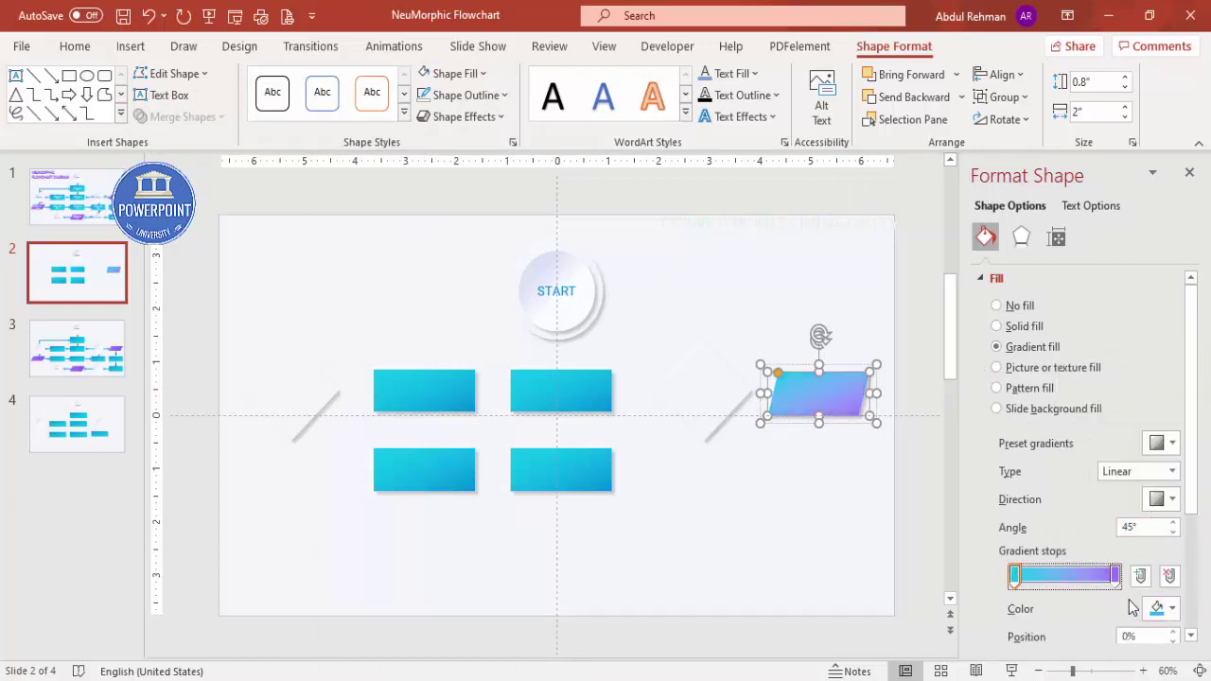
click(1162, 608)
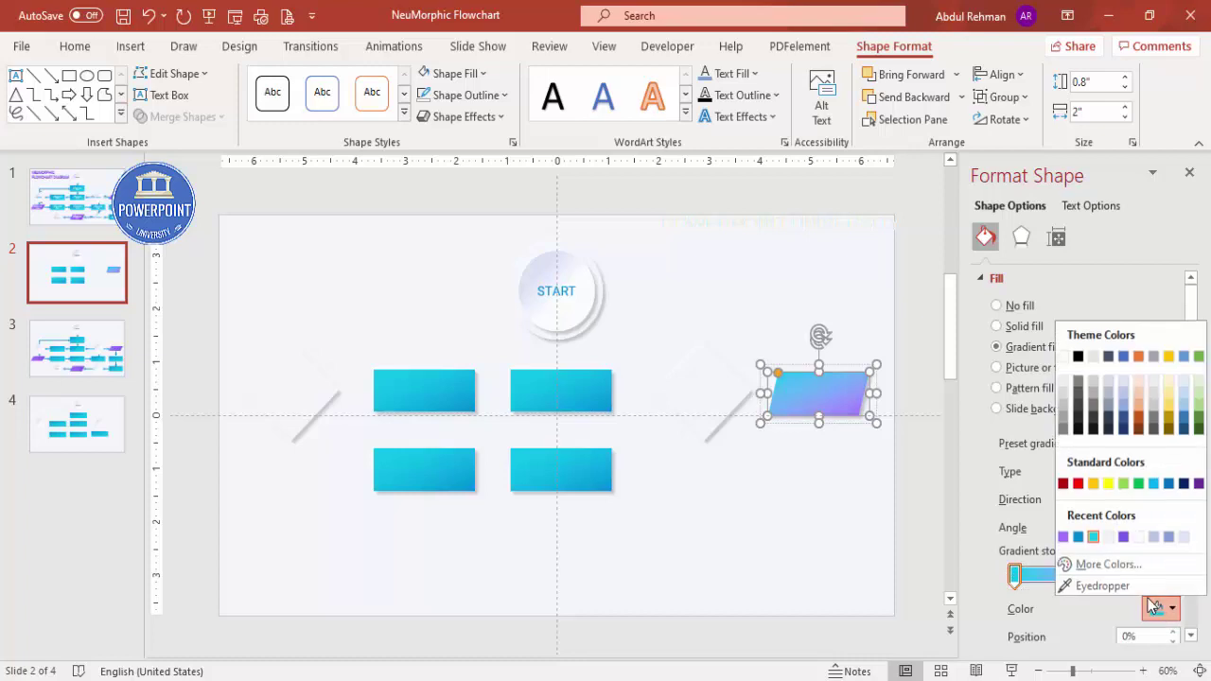
click(1123, 536)
click(789, 497)
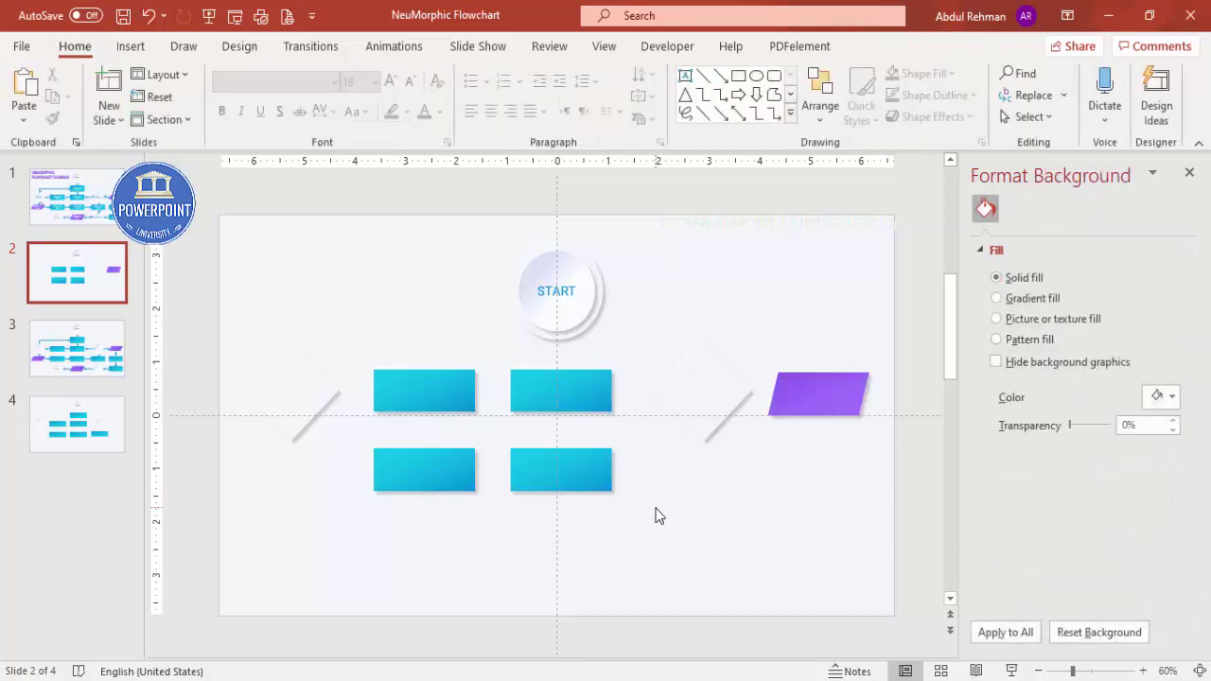
Nudge the START circle up slightly with the arrow key
click(571, 469)
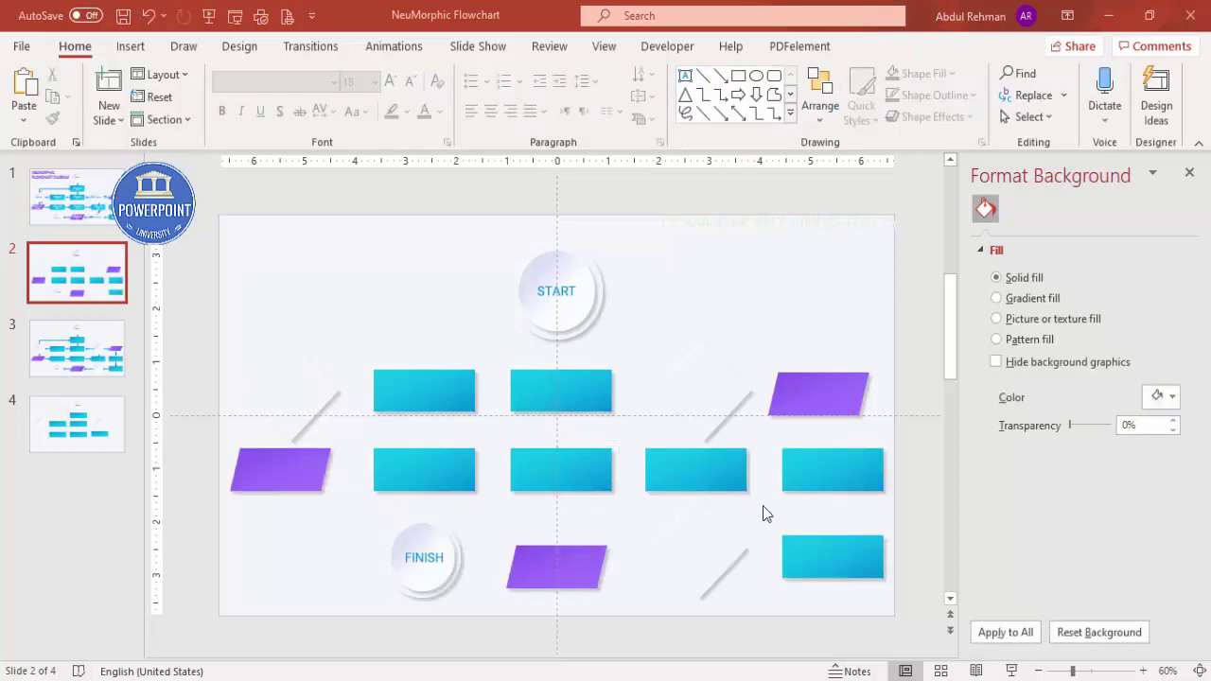
click(570, 256)
key(Up)
key(Up)
key(Up)
key(Up)
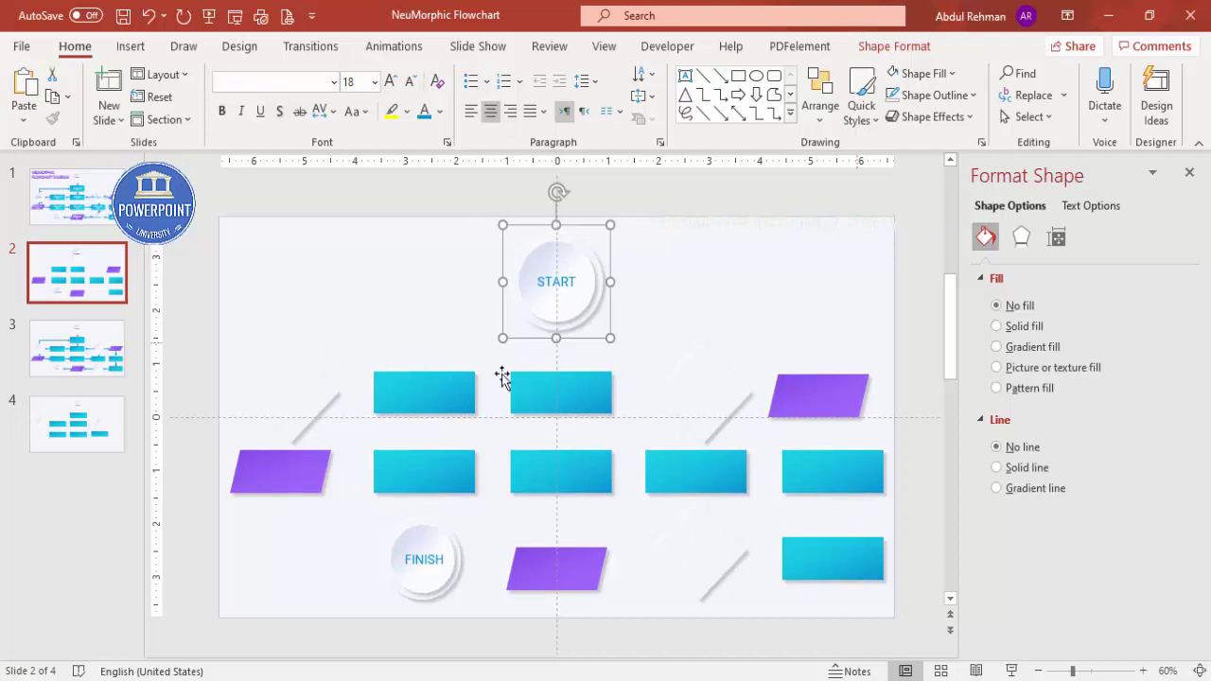
Align the top-middle rectangle to the horizontal centre of the slide
click(562, 388)
shift+click(582, 459)
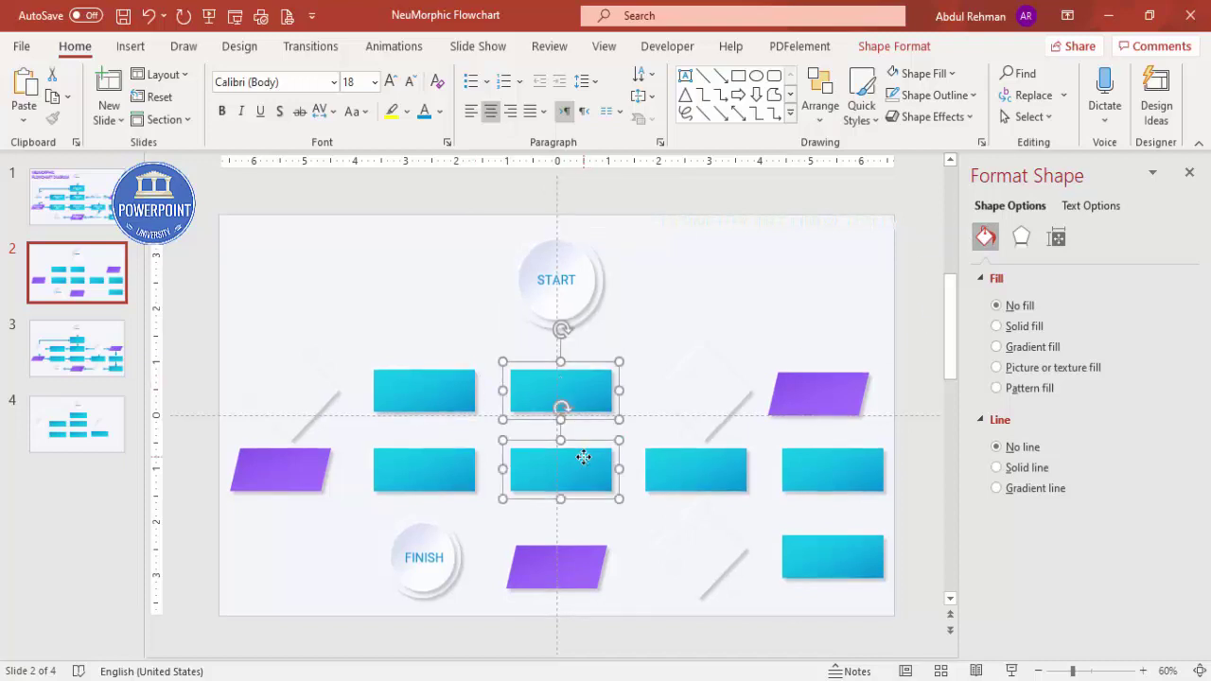
shift+click(573, 561)
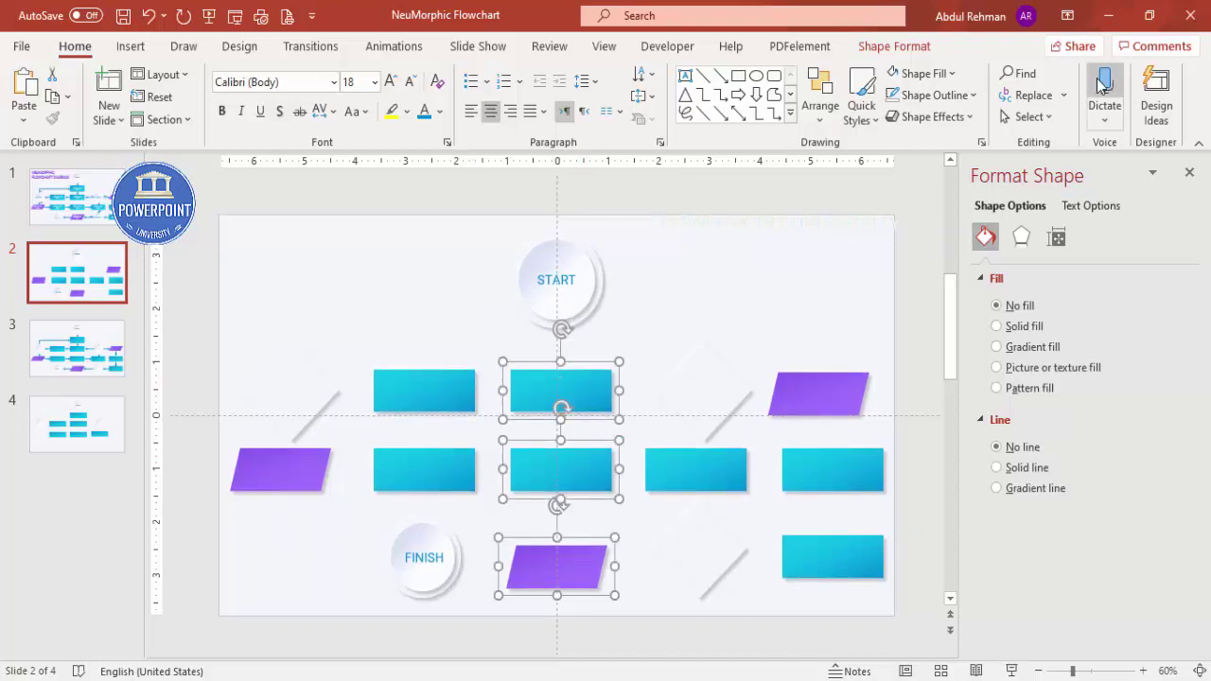
click(632, 371)
click(561, 388)
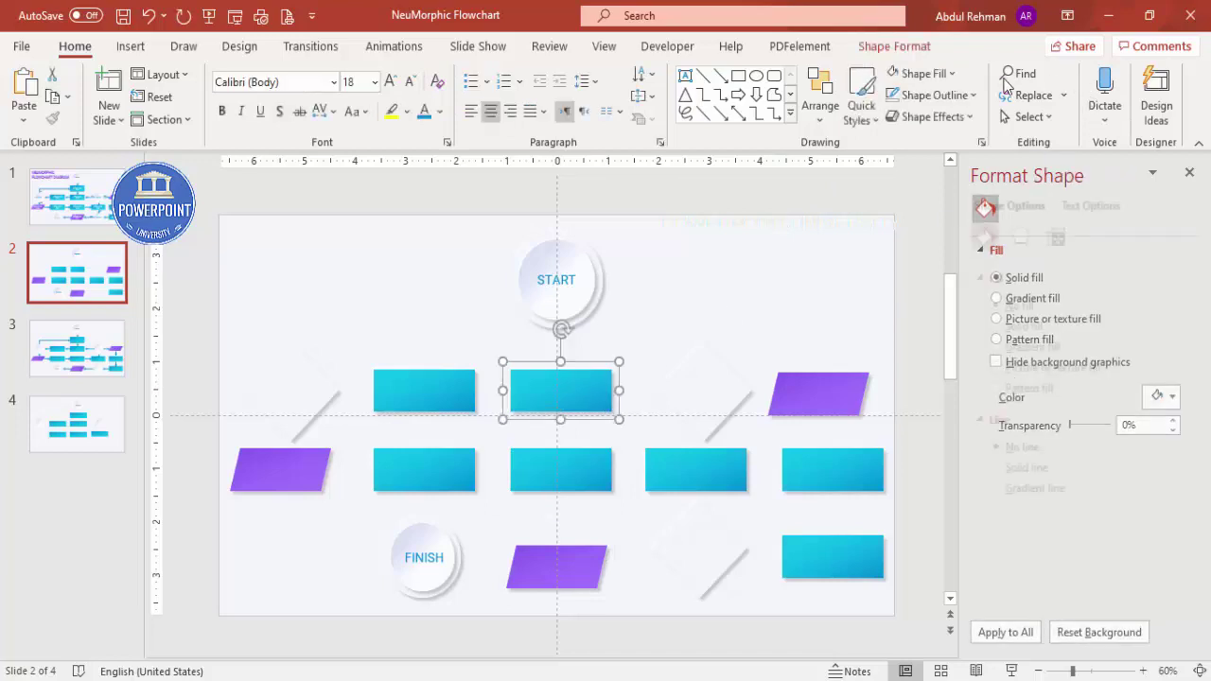
click(894, 45)
click(1002, 74)
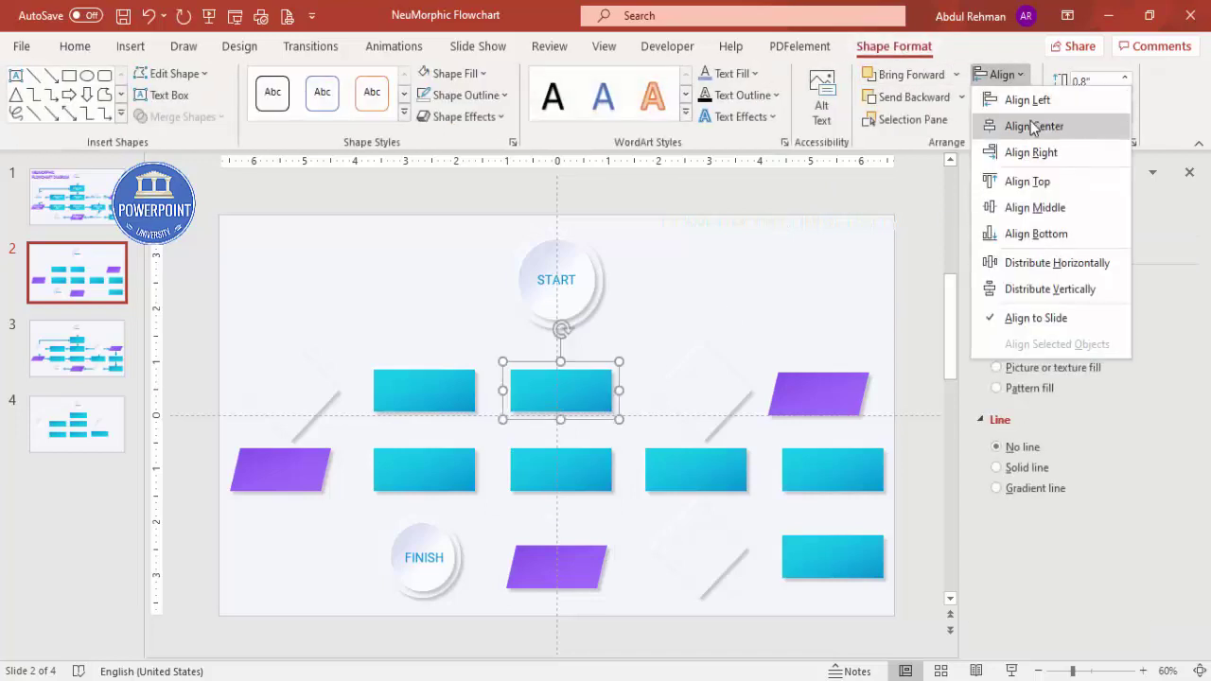
click(1030, 123)
Centre the middle-row rectangle and the bottom purple parallelogram on the slide too
click(573, 484)
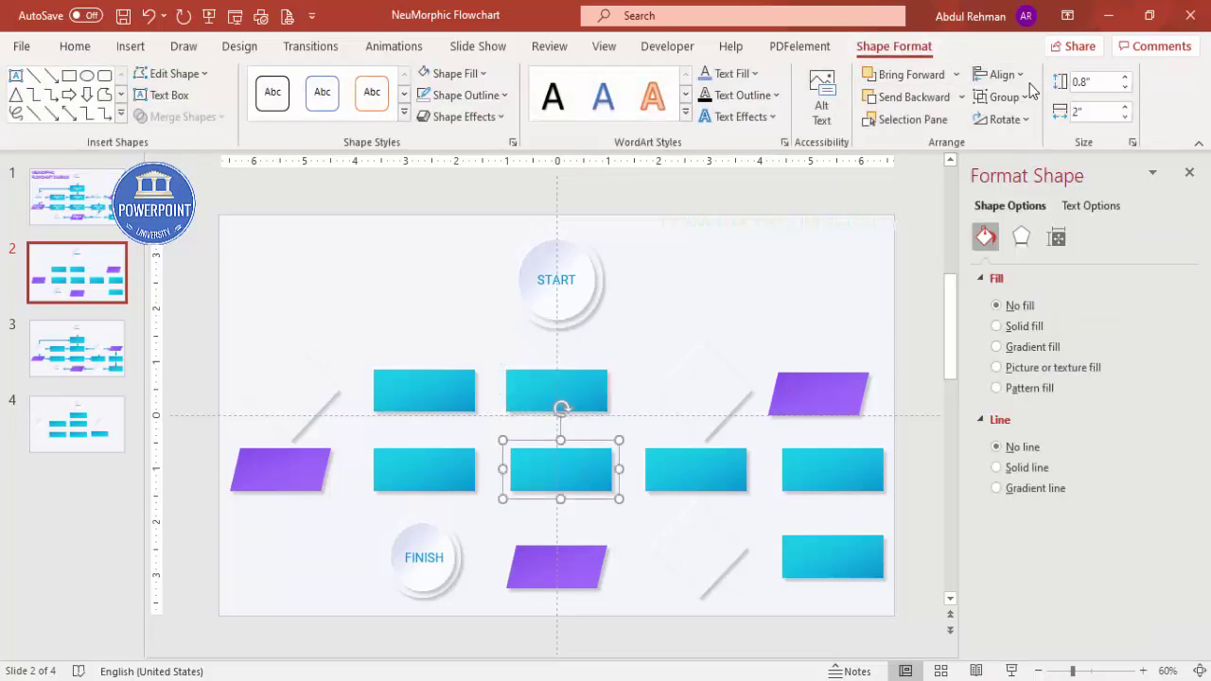
click(1002, 74)
click(1030, 123)
click(558, 560)
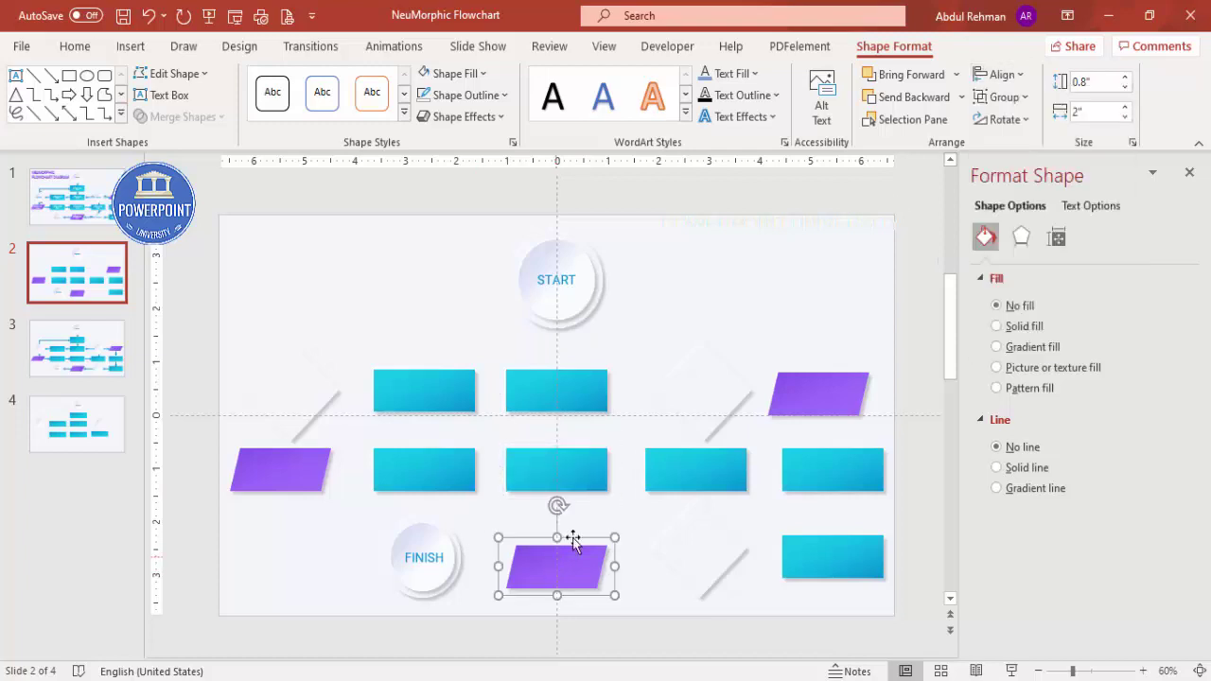
click(1002, 73)
click(1029, 123)
Align the five middle-row shapes along their tops and nudge the row down two steps
click(278, 482)
shift+click(454, 477)
shift+click(537, 477)
shift+click(732, 478)
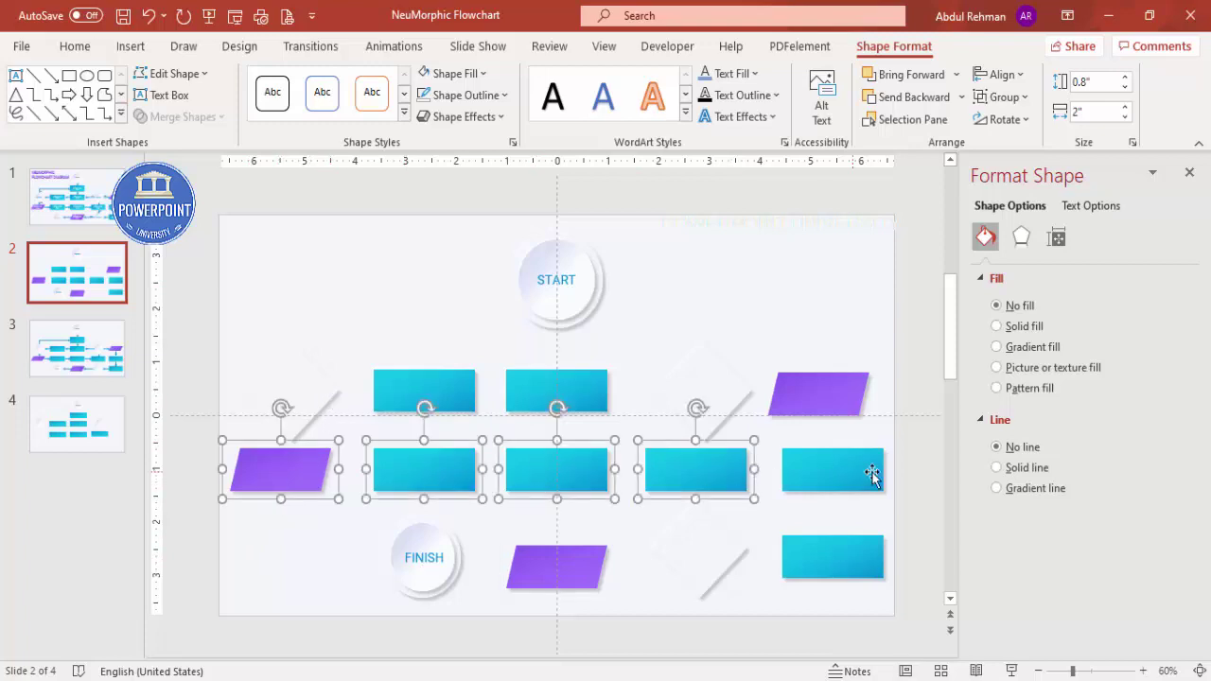
shift+click(871, 473)
click(1001, 74)
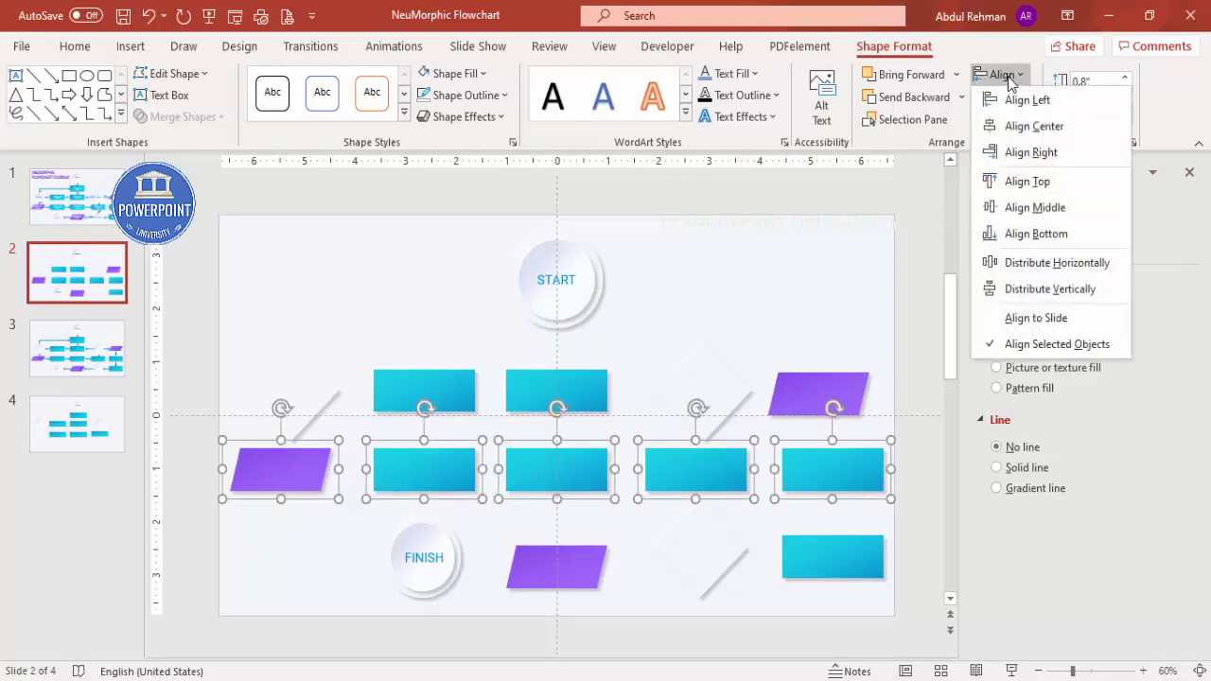
click(1078, 182)
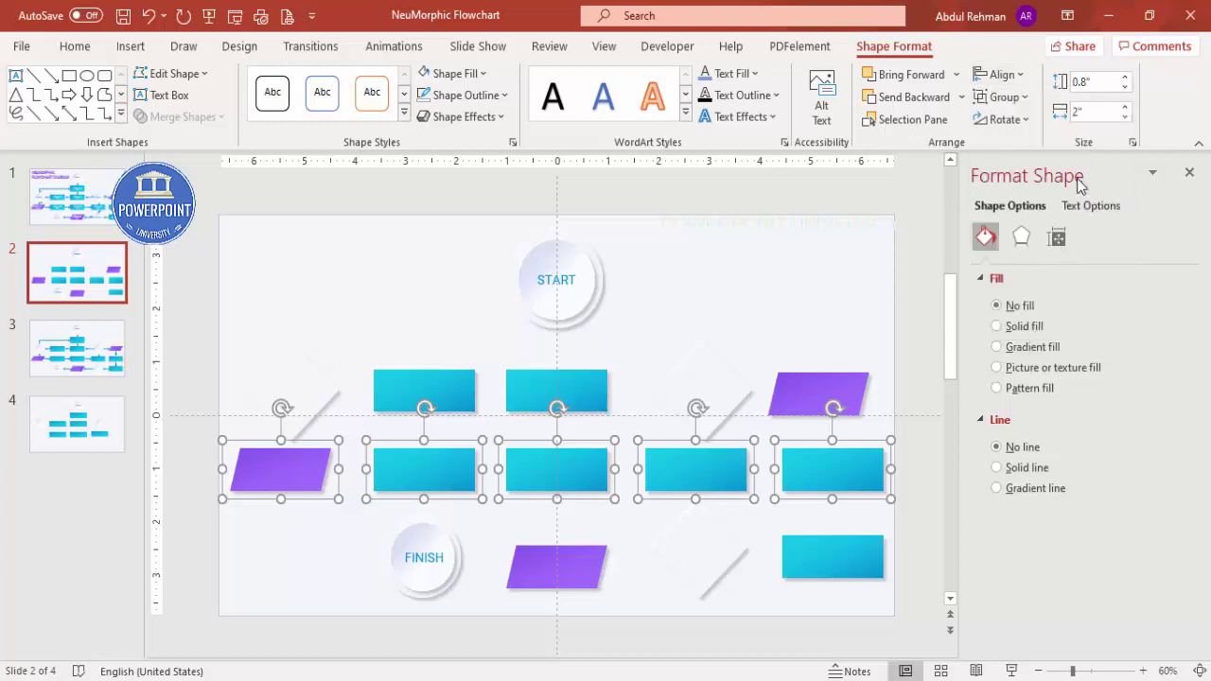
key(Down)
key(Down)
key(Down)
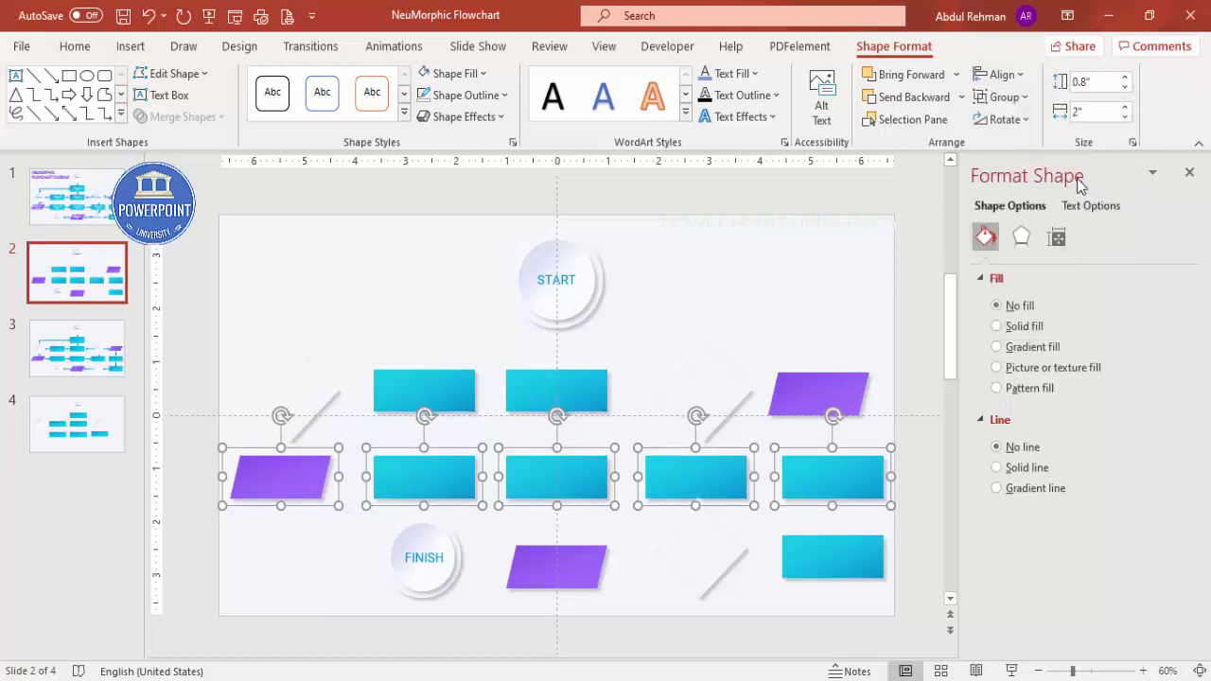
key(Down)
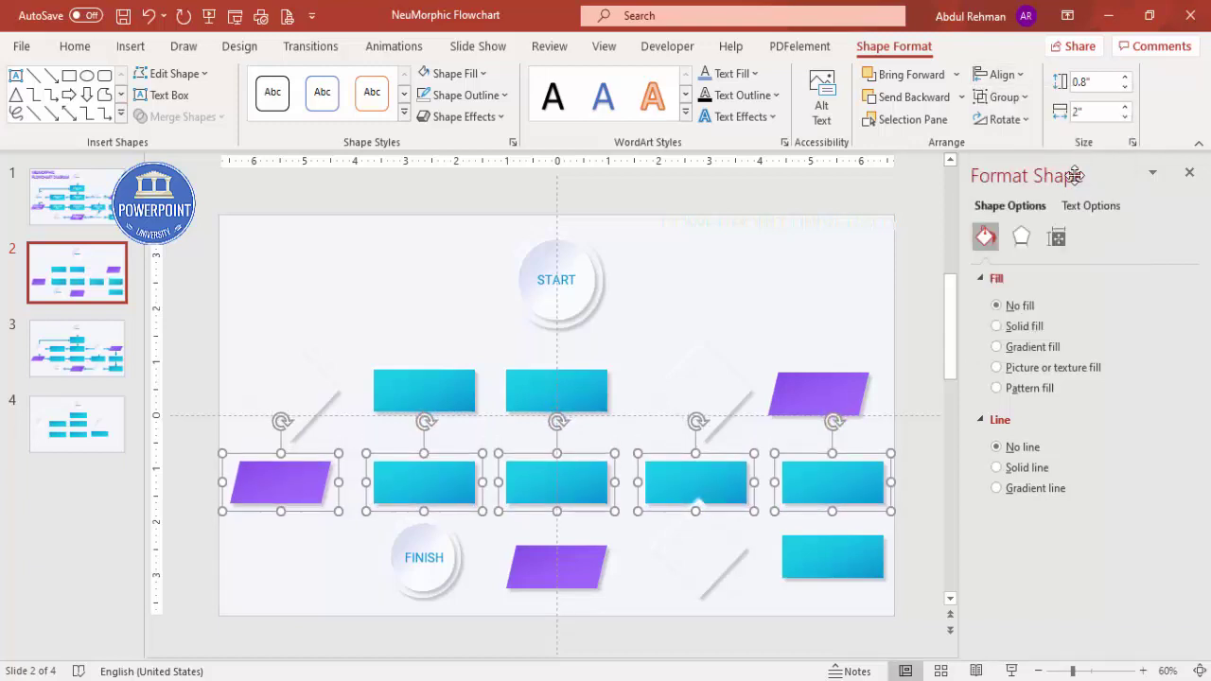
Nudge the bottom row (FINISH, parallelogram, stripe, rectangle) down one step
click(432, 546)
shift+click(586, 562)
shift+click(681, 559)
shift+click(876, 564)
key(Down)
key(Down)
key(Down)
key(Down)
Nudge the top row of shapes and stripes up one step
click(787, 396)
shift+click(693, 419)
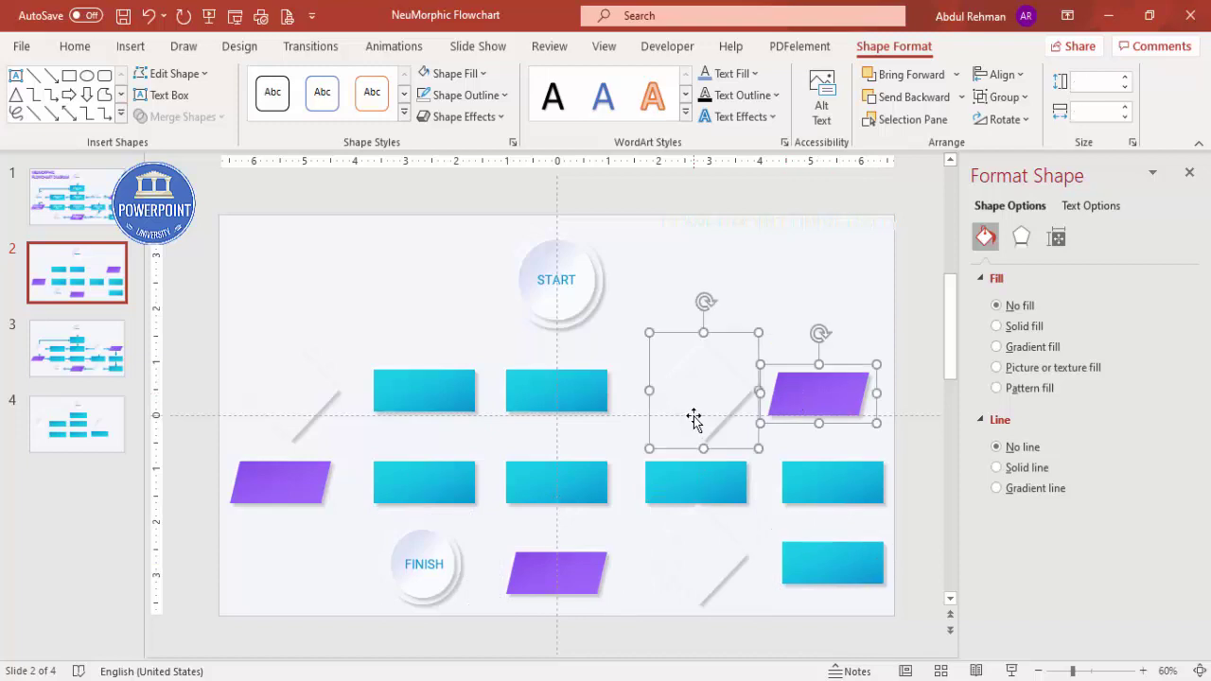
shift+click(552, 398)
shift+click(425, 397)
shift+click(284, 398)
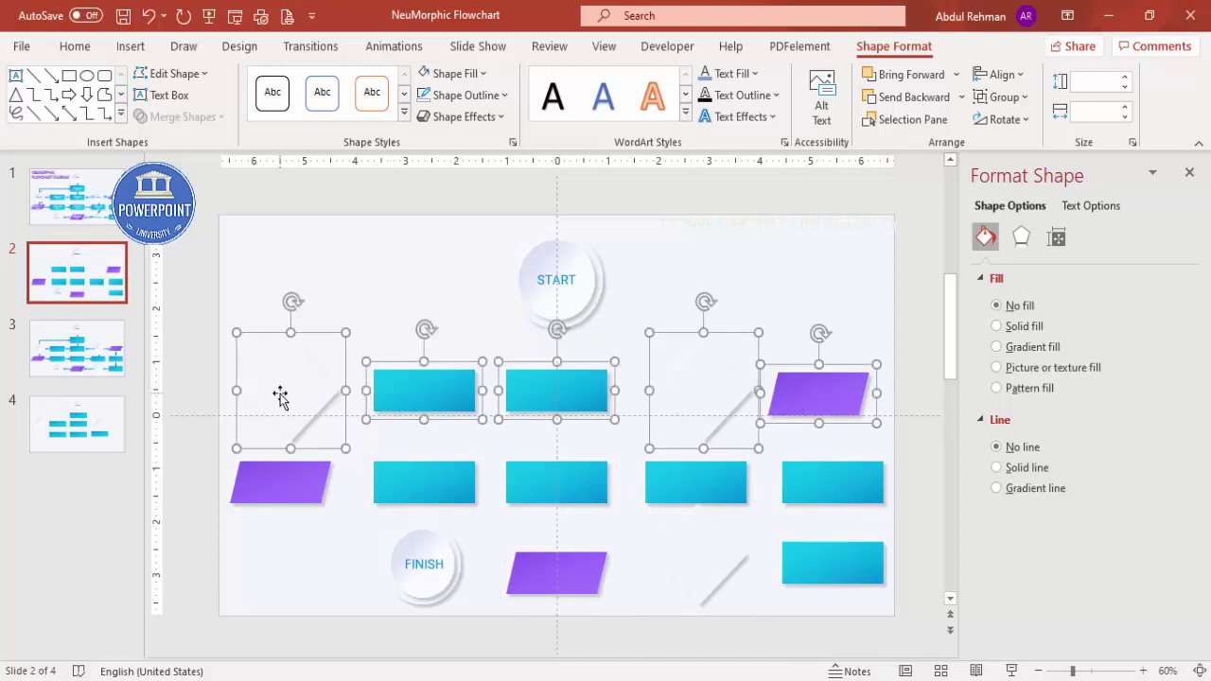
key(Up)
key(Up)
key(Up)
key(Up)
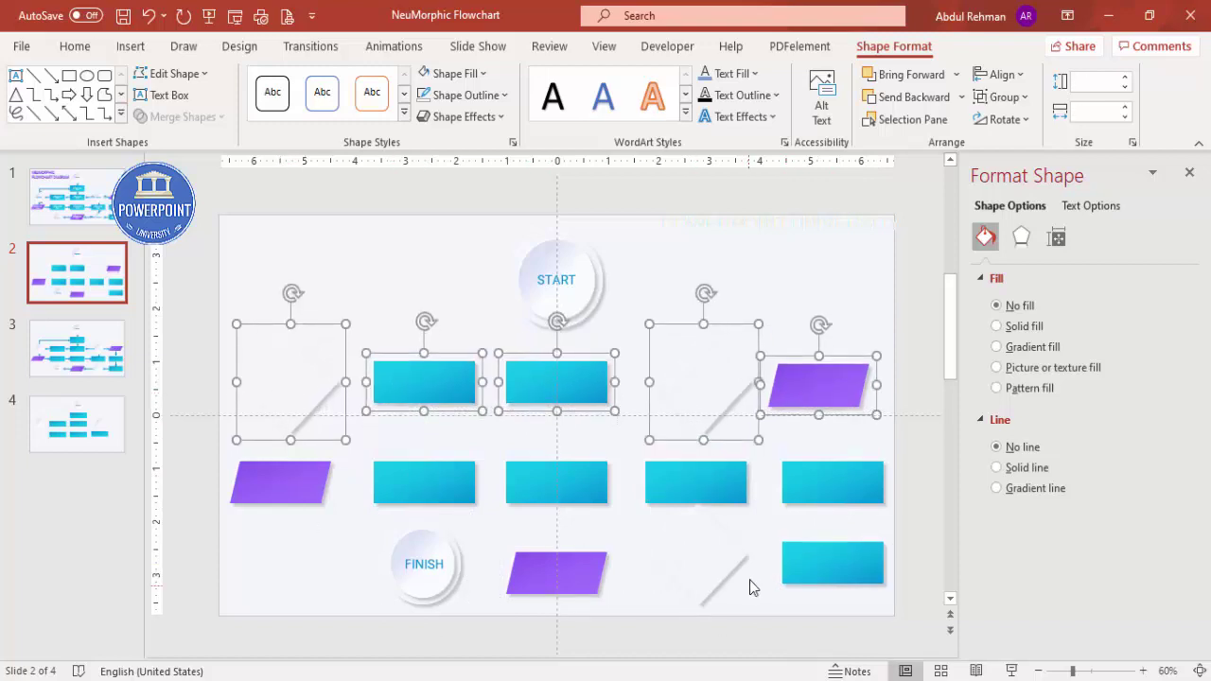
Shorten the lower diagonal stripe from both ends
click(724, 568)
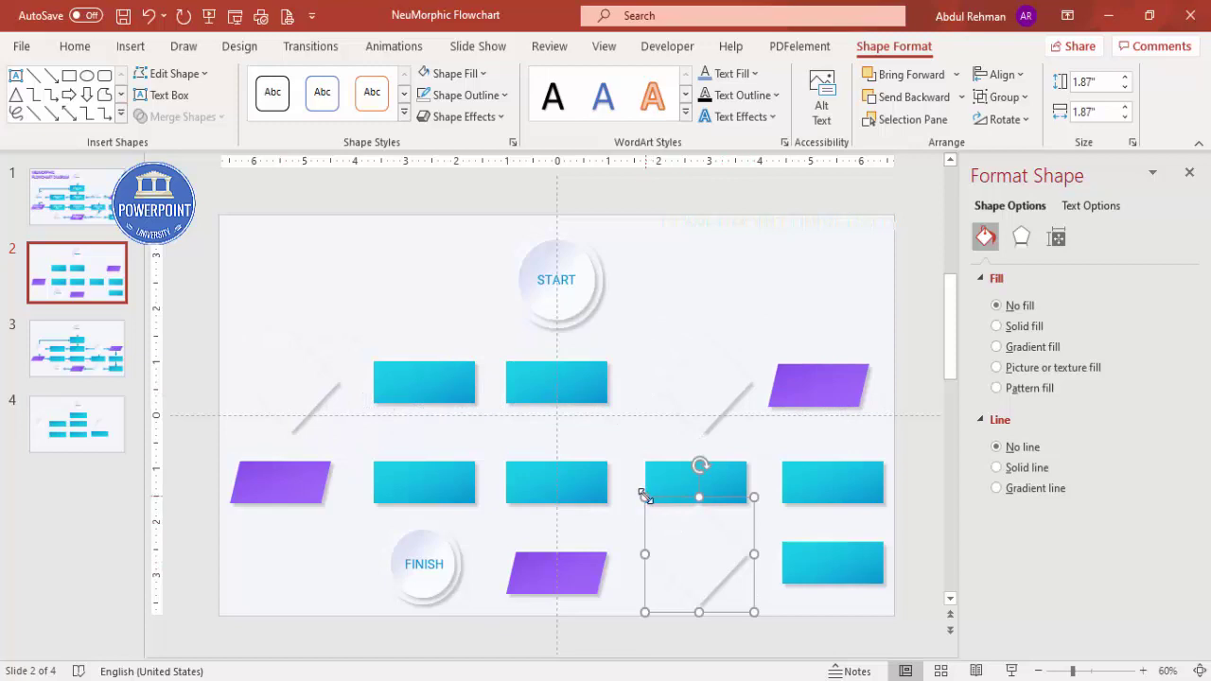
drag(643, 498, 662, 514)
mouse_move(700, 554)
mouse_down()
mouse_move(693, 545)
mouse_move(705, 547)
mouse_up()
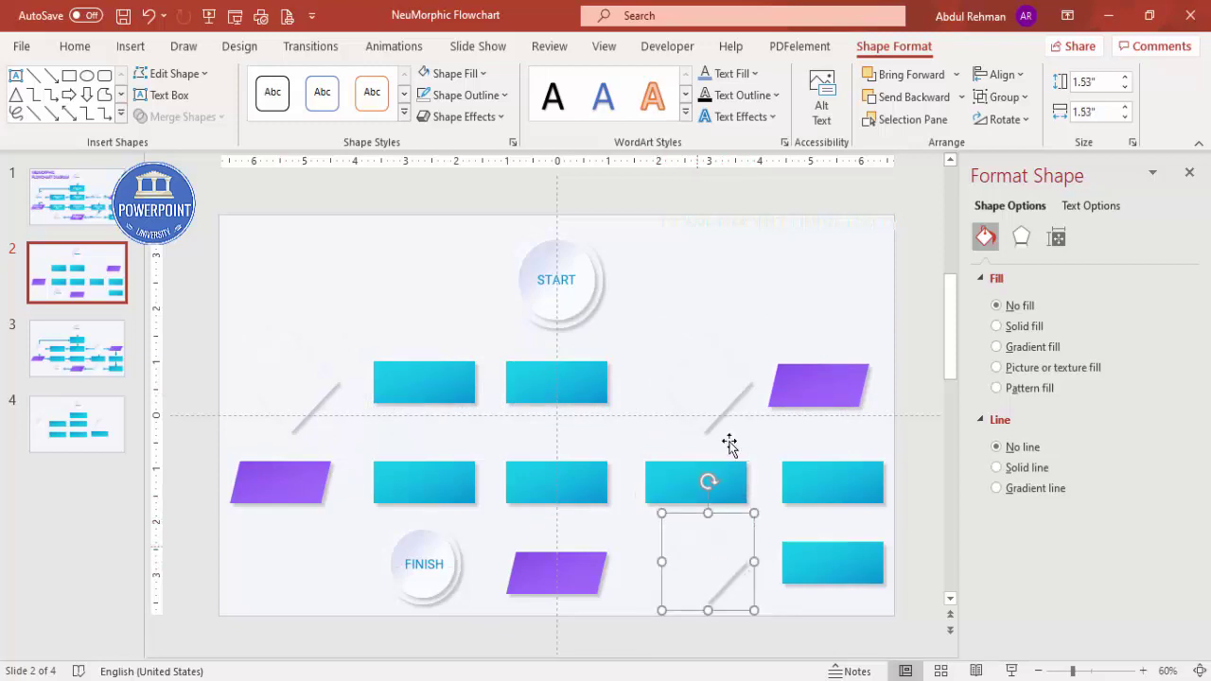
Shorten the left diagonal line and shift it slightly up and left
click(716, 369)
key(Delete)
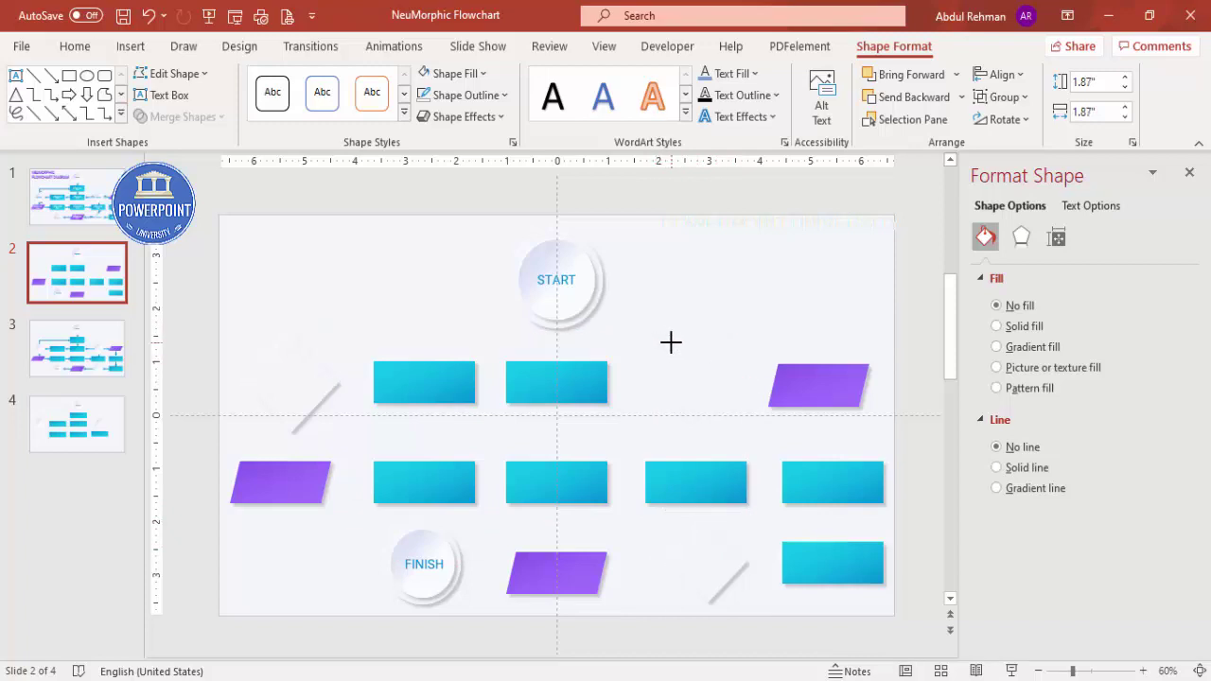
key(ctrl+z)
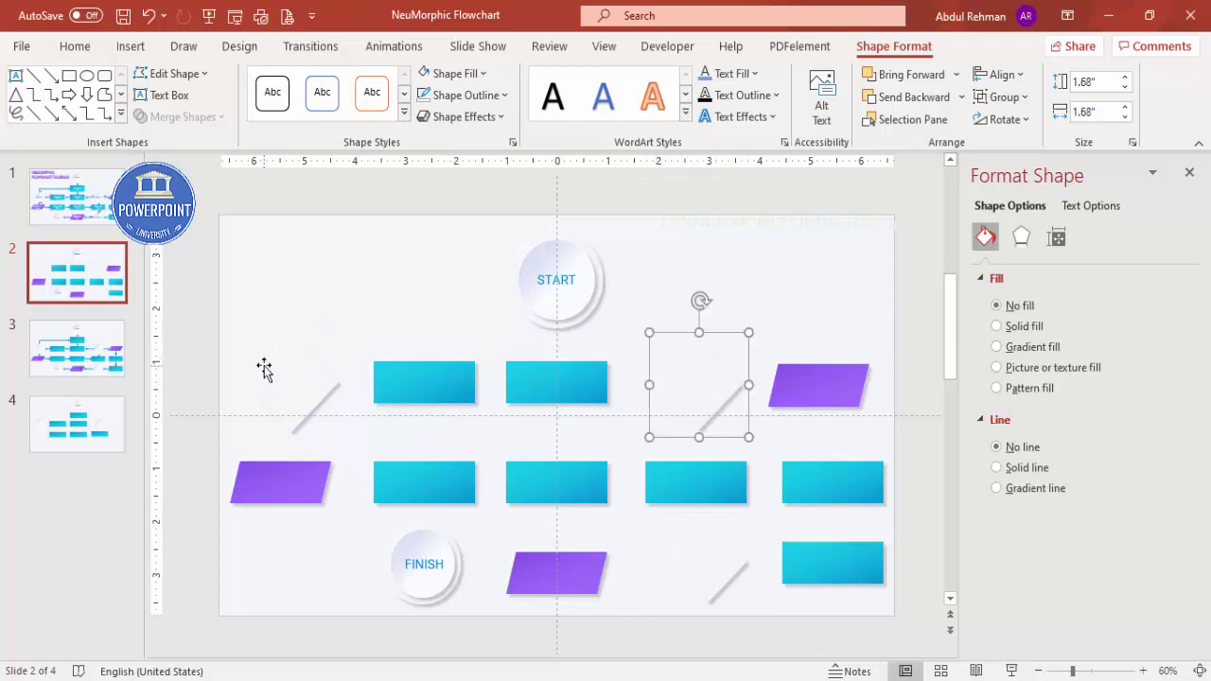
click(249, 348)
mouse_move(237, 325)
mouse_down()
mouse_move(256, 338)
mouse_move(244, 332)
mouse_up()
drag(281, 378, 277, 372)
click(770, 312)
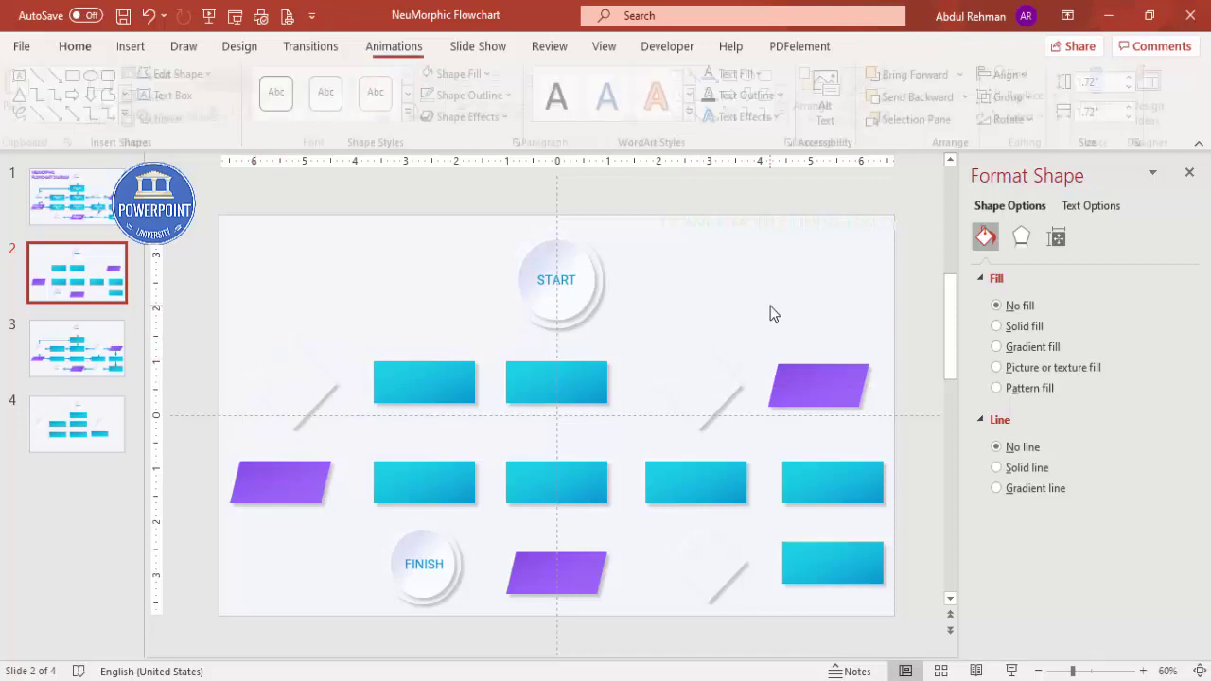
Draw a Line Arrow from the START circle down to the top-middle rectangle
click(602, 47)
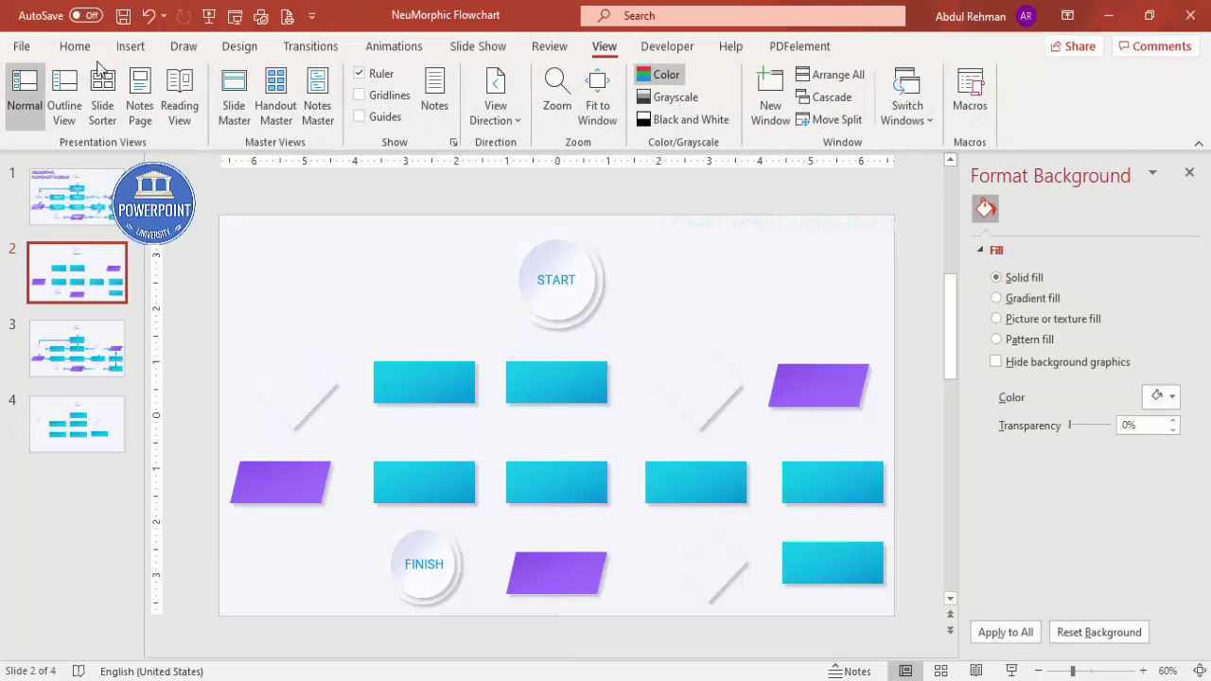
click(131, 46)
click(285, 99)
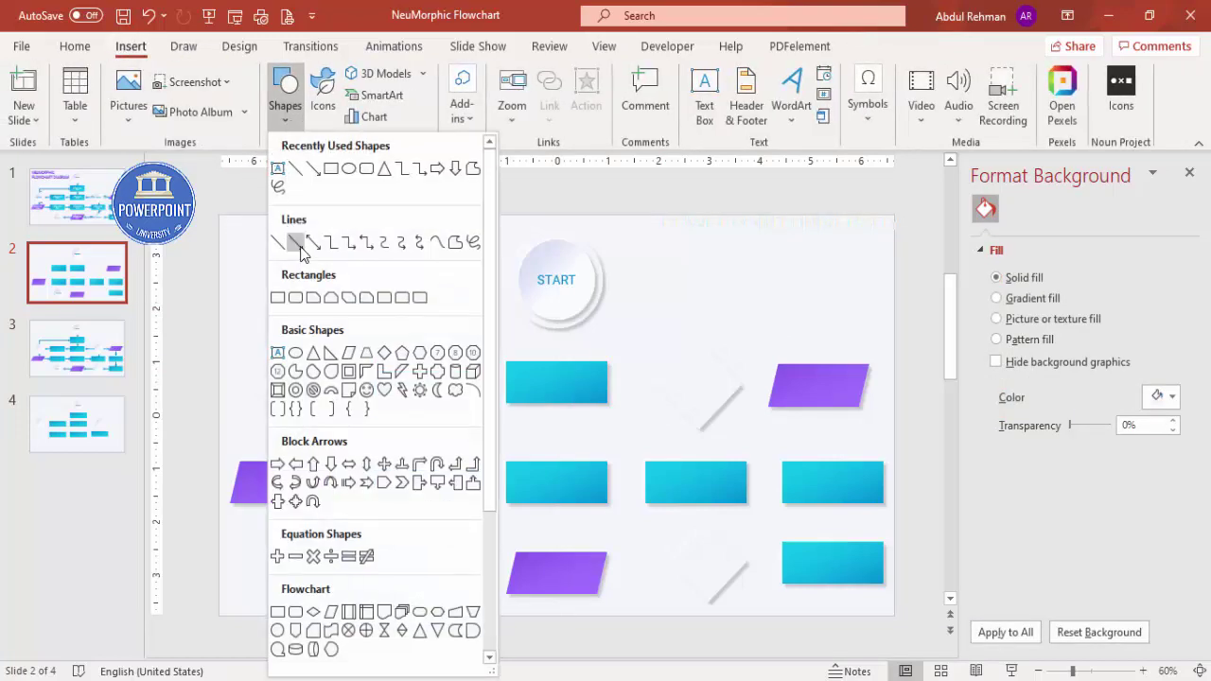
click(298, 246)
drag(556, 329, 556, 360)
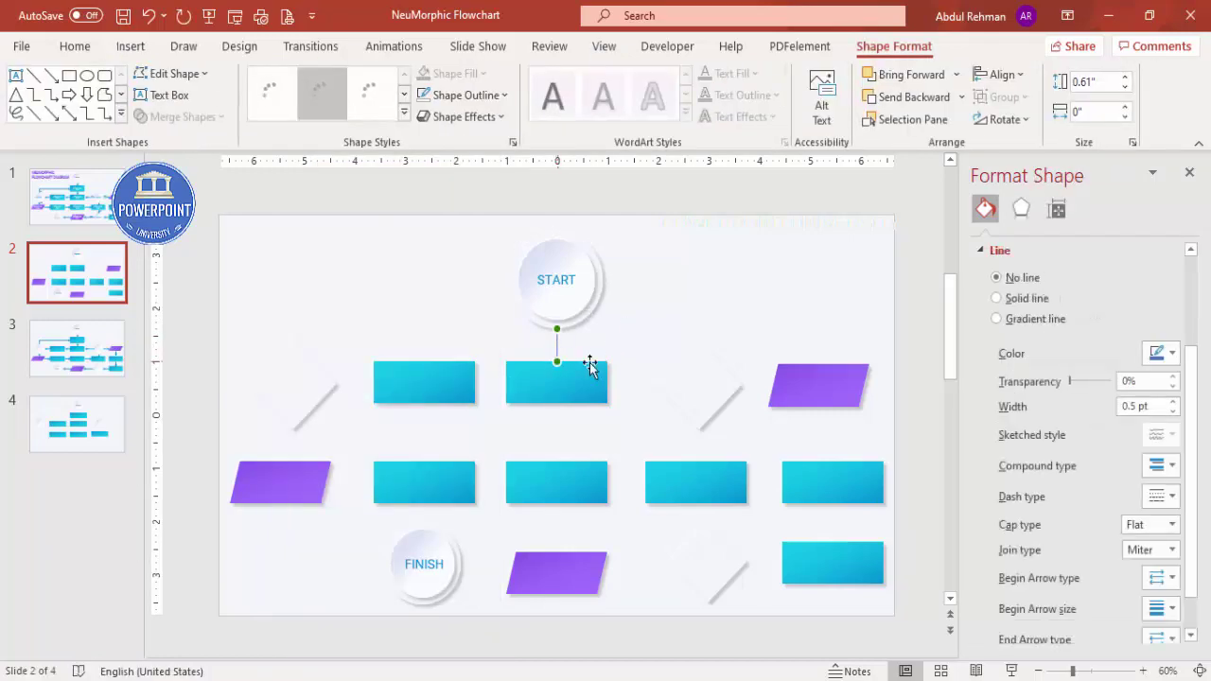
click(551, 343)
Set the arrow's outline to the recently used cyan colour
click(556, 339)
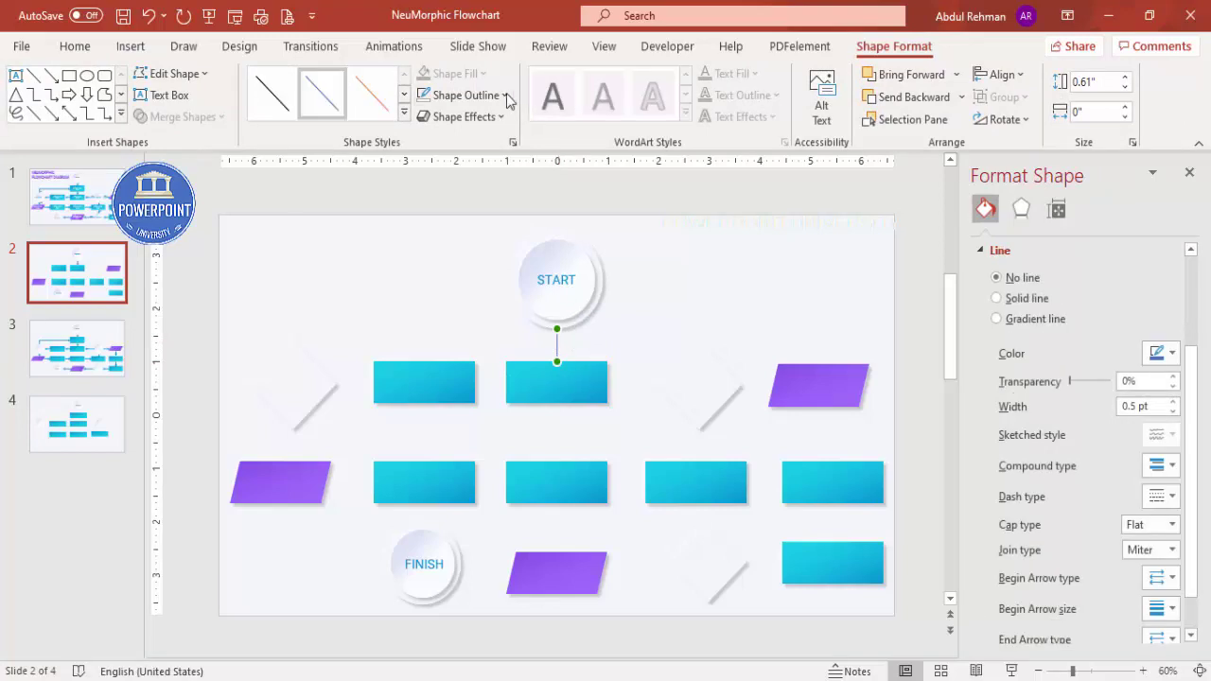
click(483, 94)
click(469, 323)
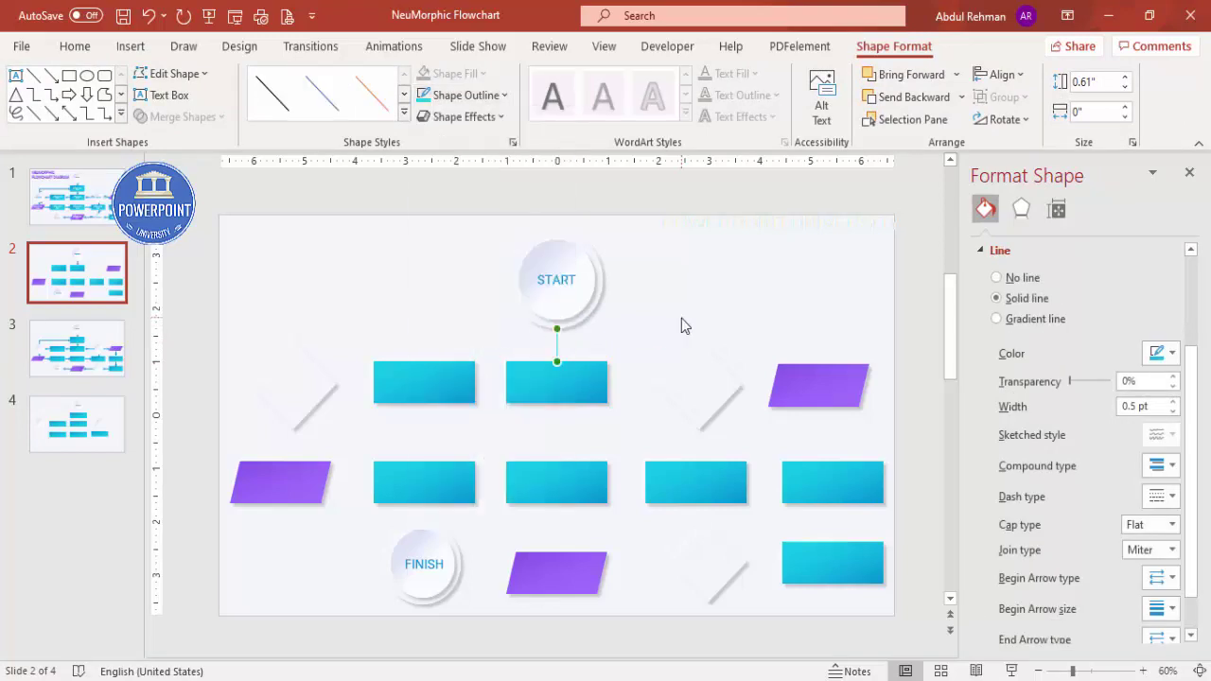
click(681, 320)
Reattach the arrow's end to the top-left rectangle
click(556, 346)
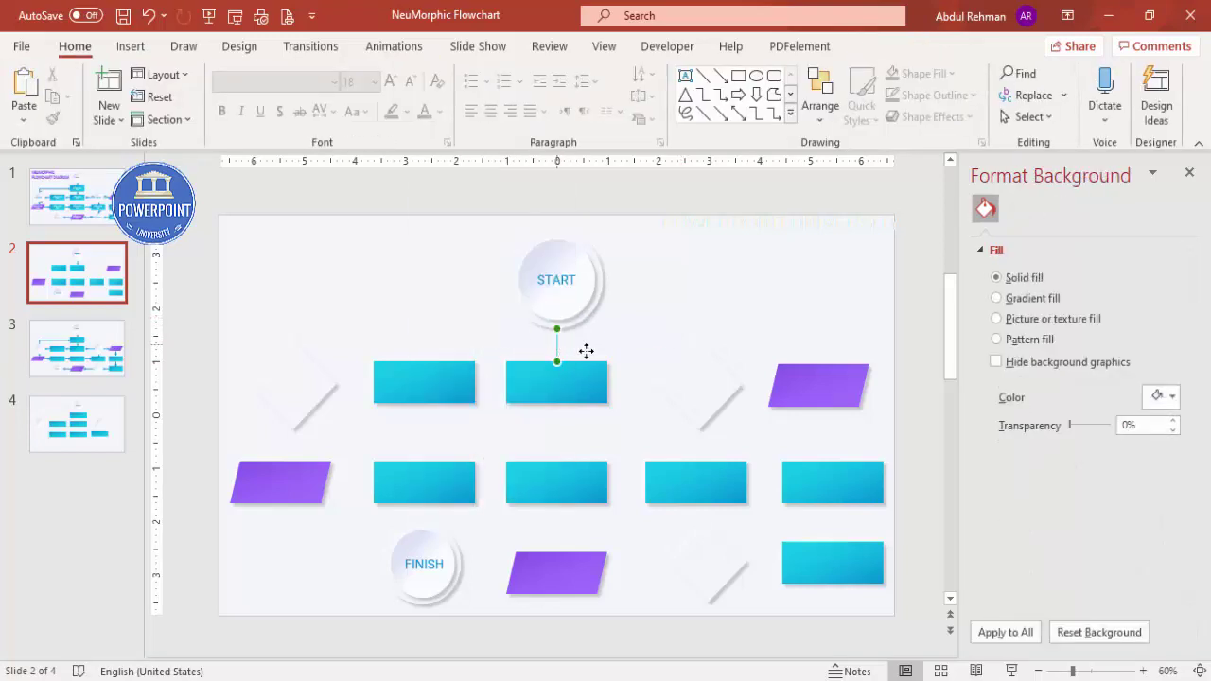
drag(556, 361, 434, 357)
click(497, 420)
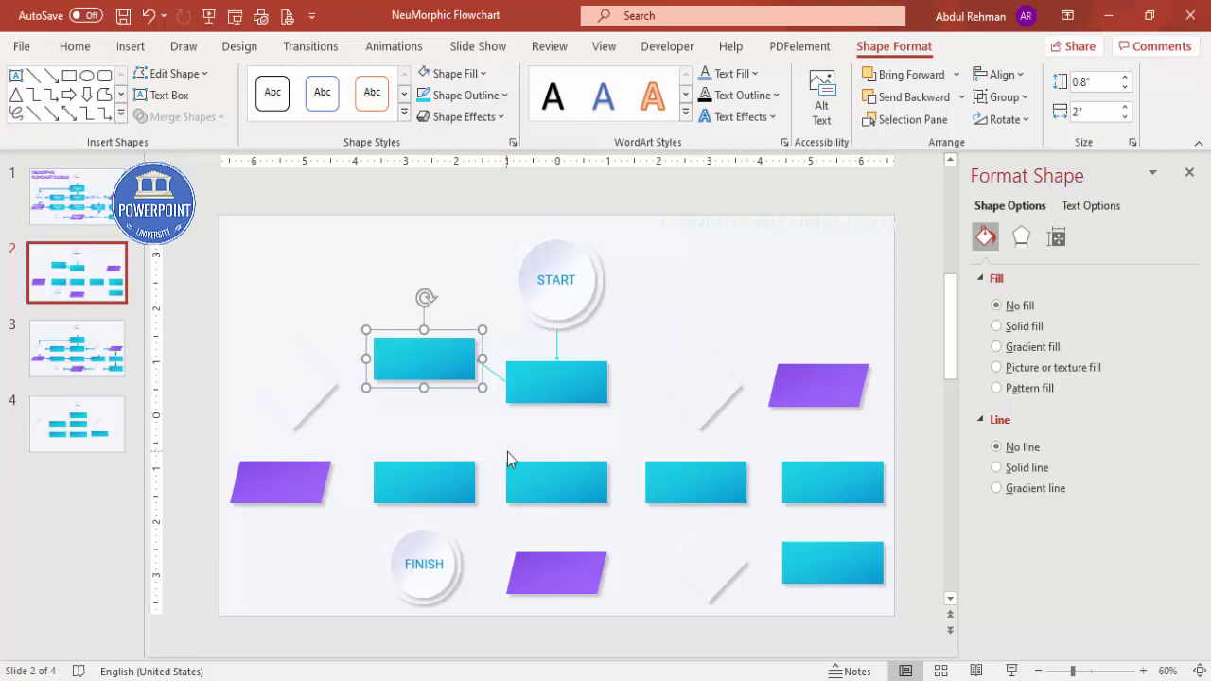
Connect the top-left rectangle to the left diagonal line with the existing connector
key(ctrl+z)
click(518, 430)
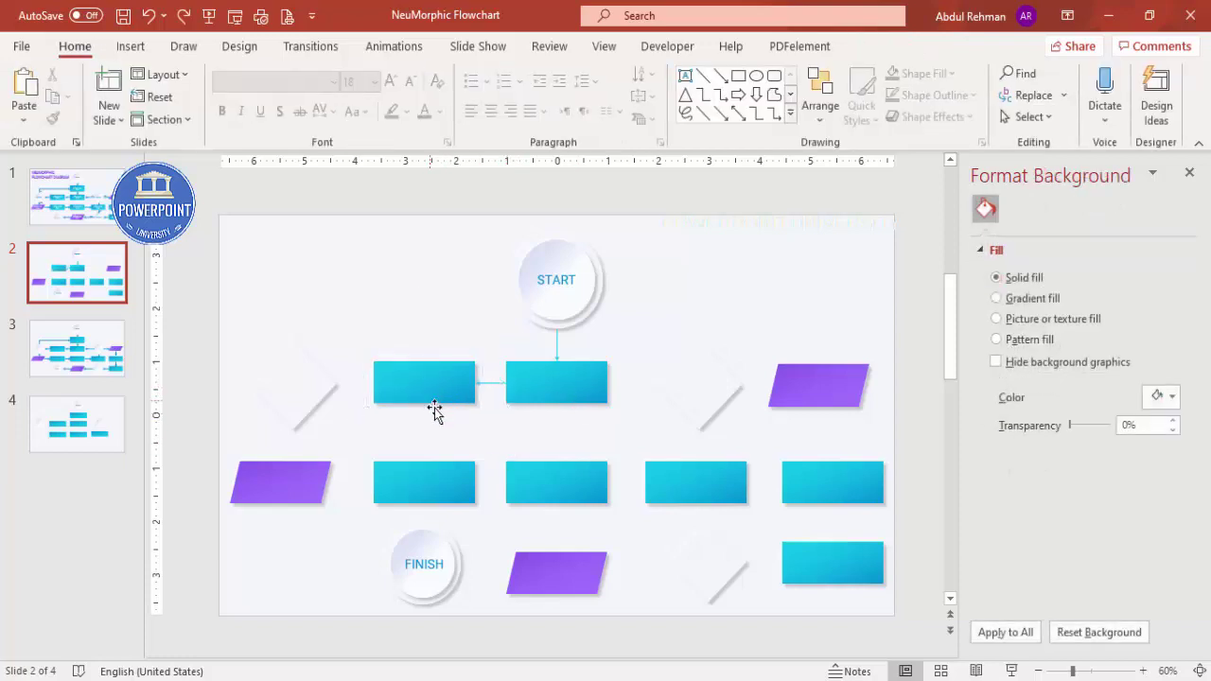
click(140, 50)
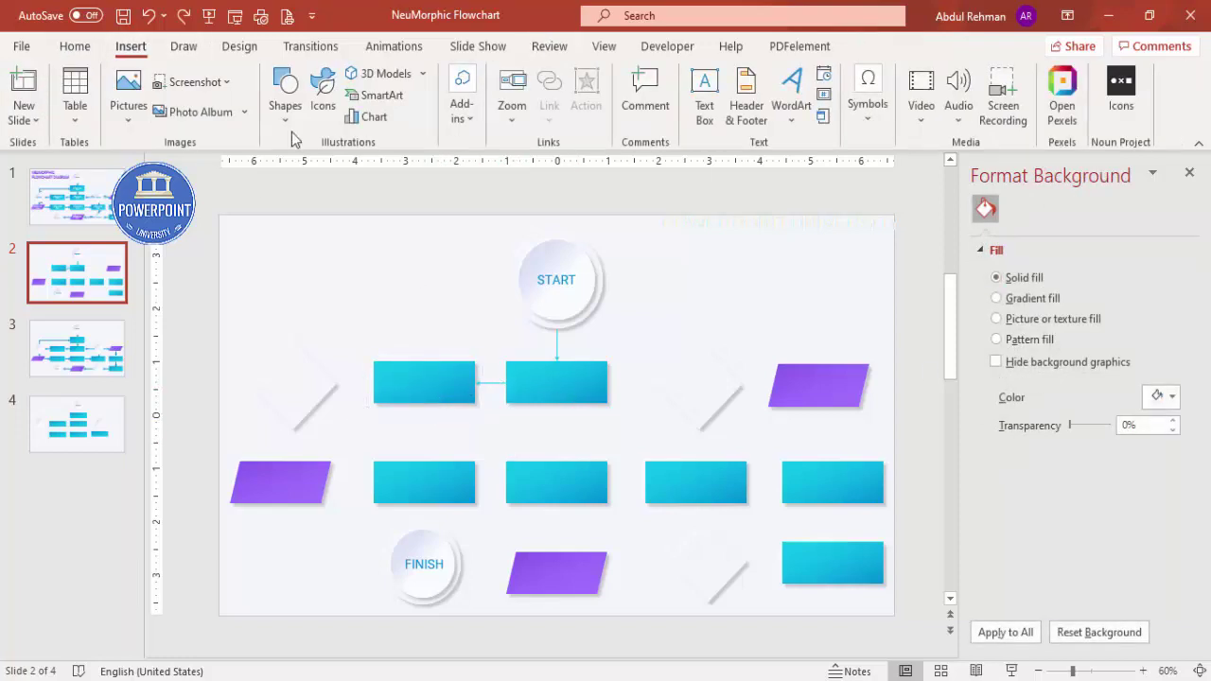
click(492, 382)
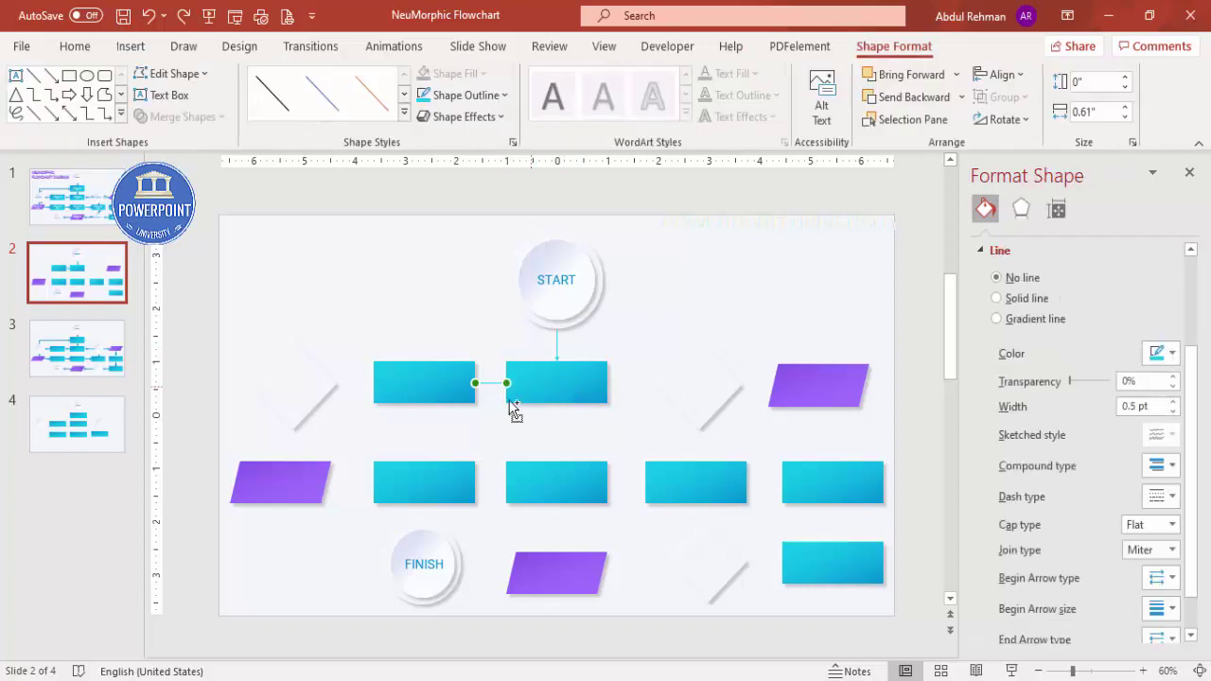
drag(474, 376, 335, 384)
drag(511, 390, 372, 383)
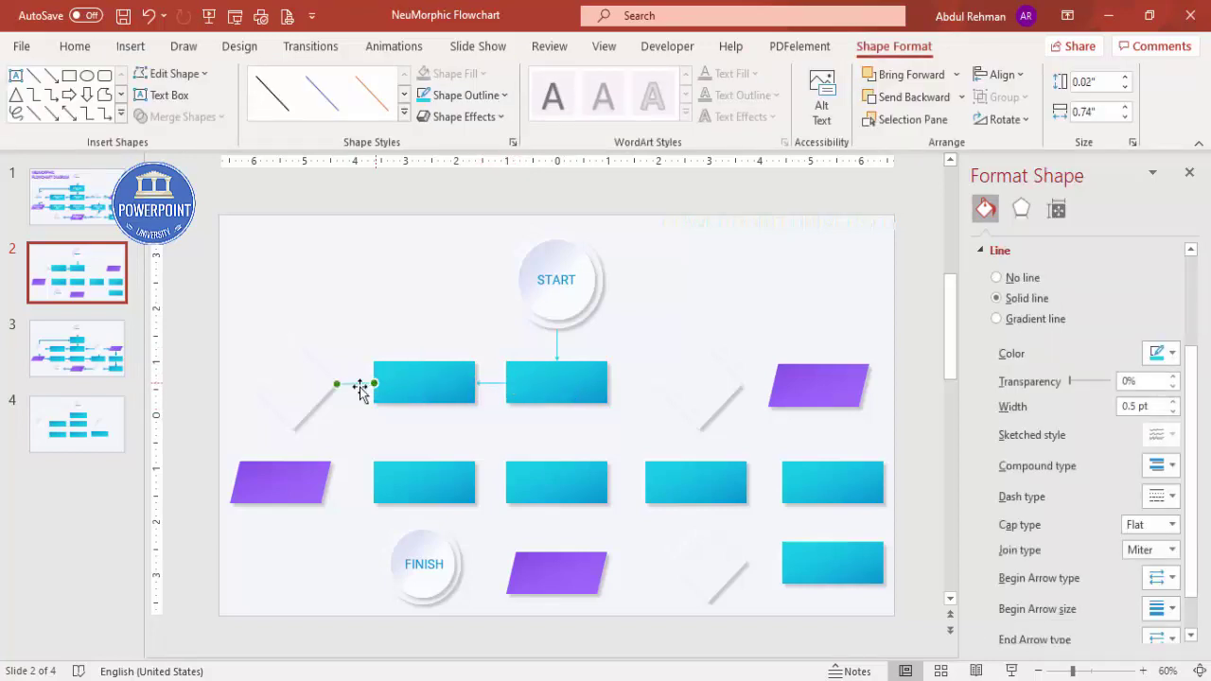
Paste a connector copy linking the diagonal line's lower end to the left purple parallelogram
key(ctrl+v)
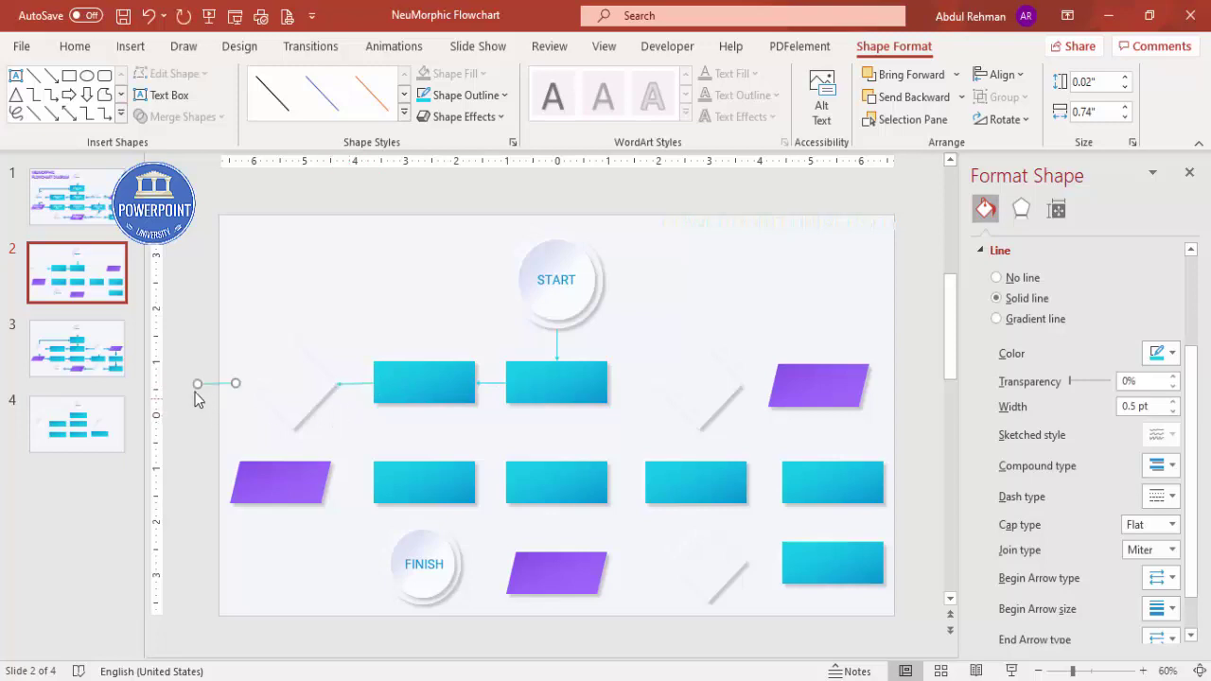
drag(199, 383, 286, 462)
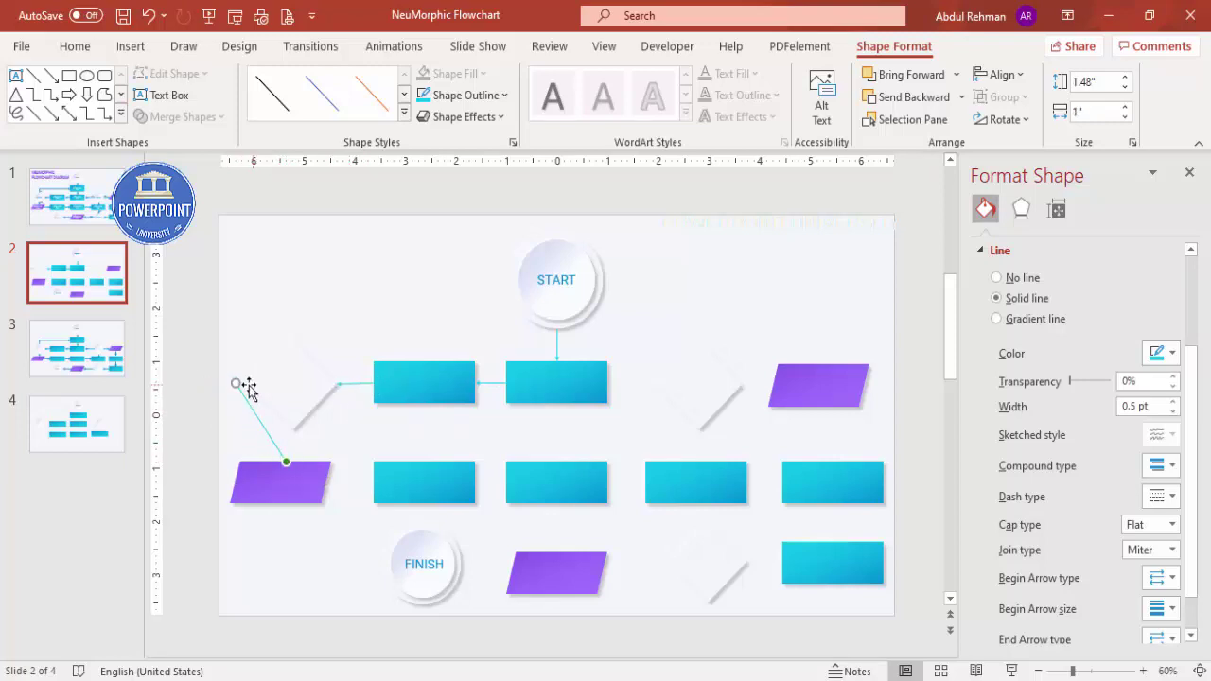
drag(232, 384, 293, 432)
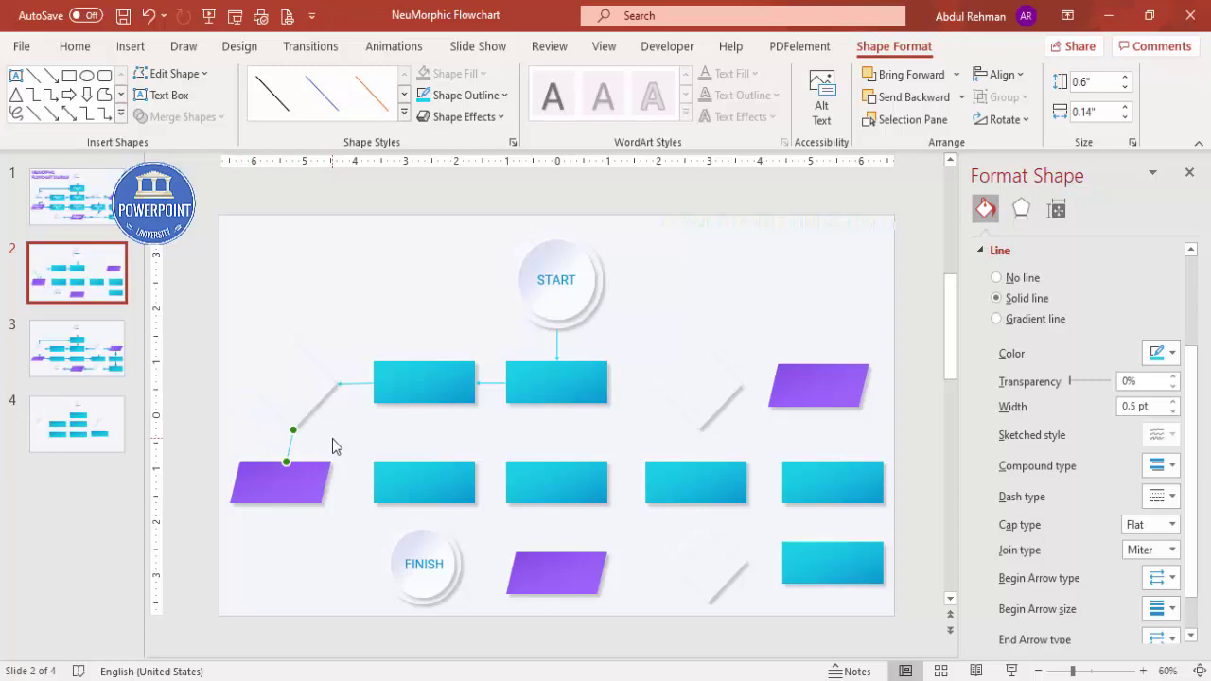
click(332, 445)
Nudge the left purple parallelogram slightly right
click(297, 480)
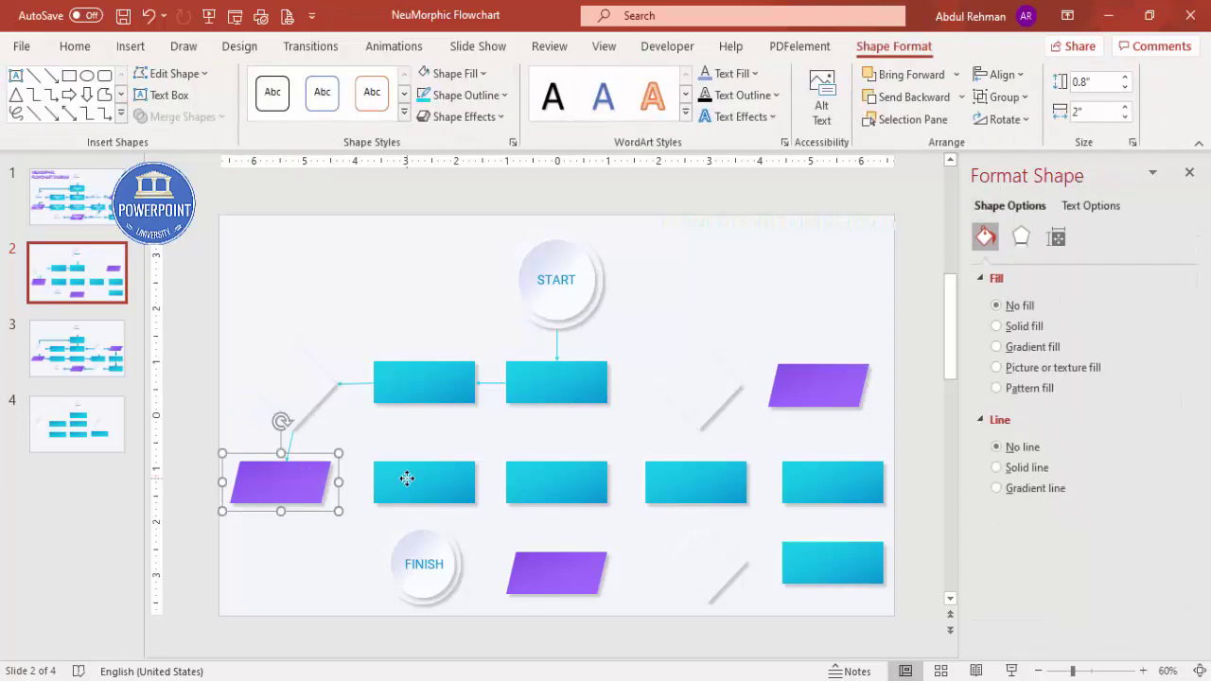
key(Right)
key(Right)
key(Right)
key(Right)
key(Right)
click(333, 540)
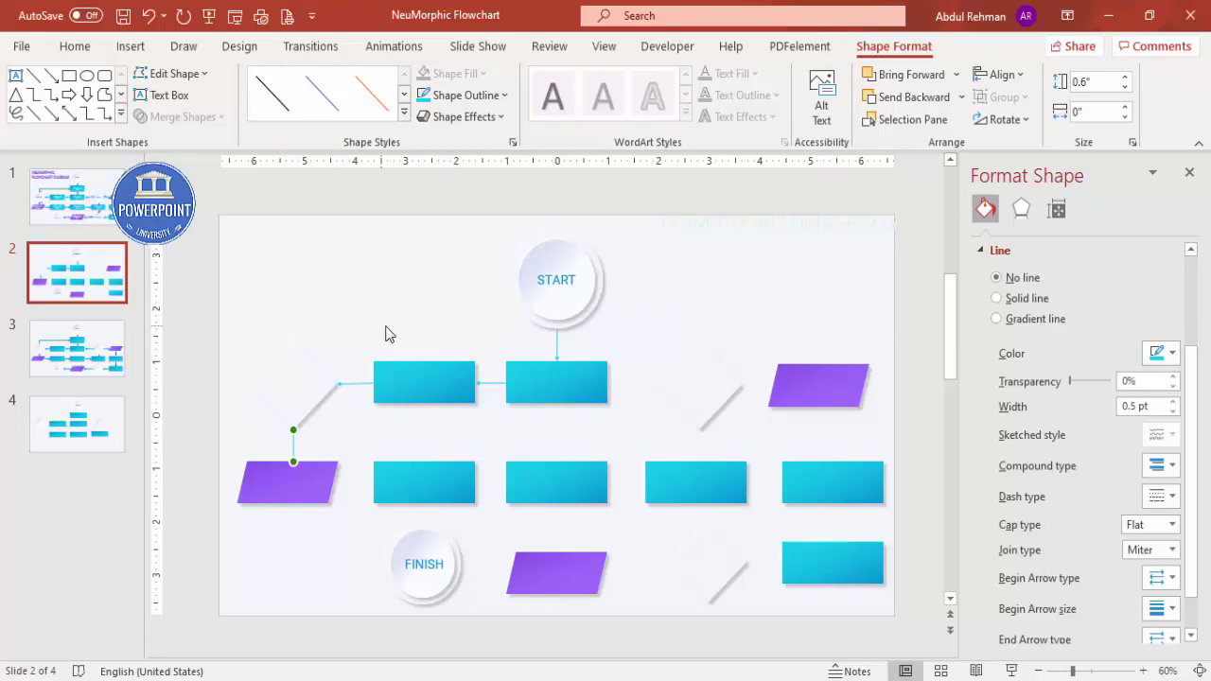
Draw a line from the top-middle rectangle to above the left diagonal, then make it an Elbow Connector
click(432, 374)
click(271, 351)
click(287, 324)
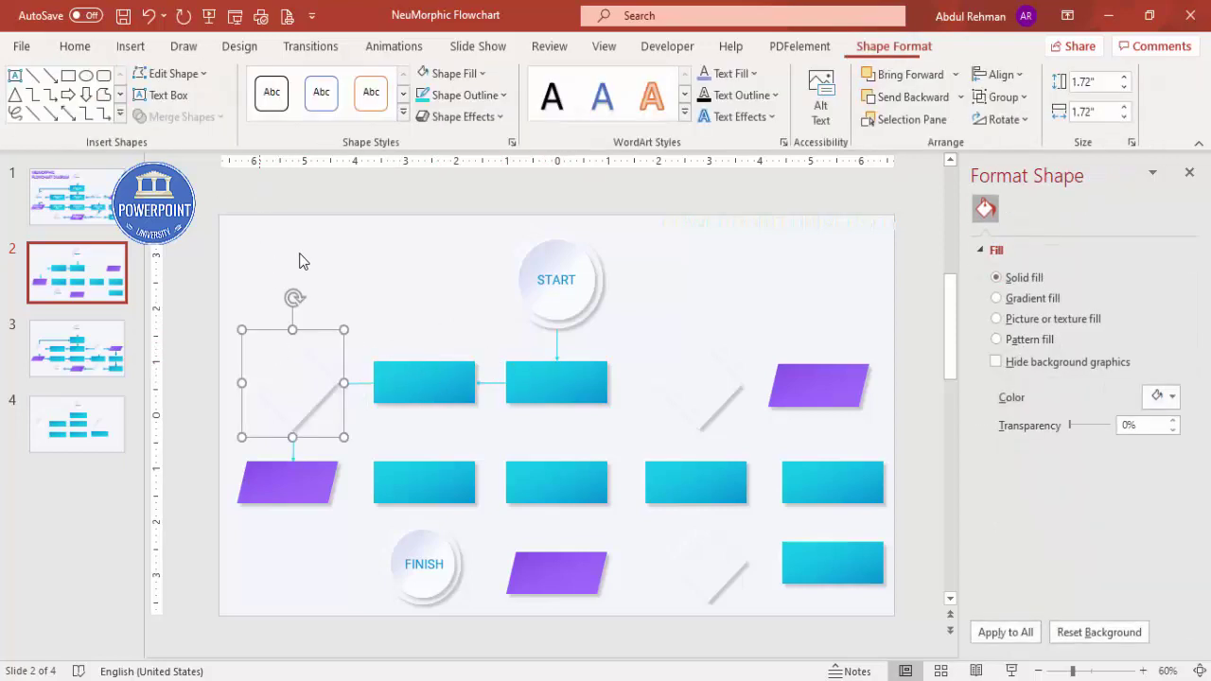
mouse_move(292, 430)
mouse_down()
mouse_move(370, 459)
mouse_move(354, 452)
mouse_move(338, 317)
mouse_move(557, 361)
mouse_up()
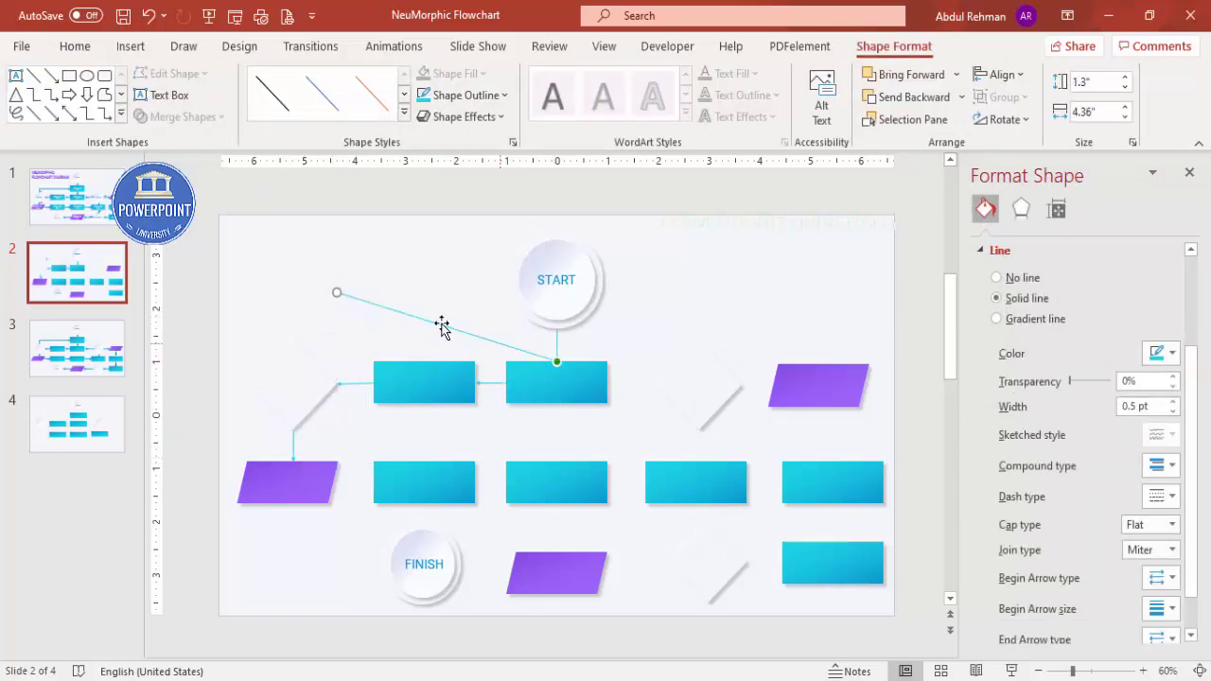
drag(341, 294, 293, 338)
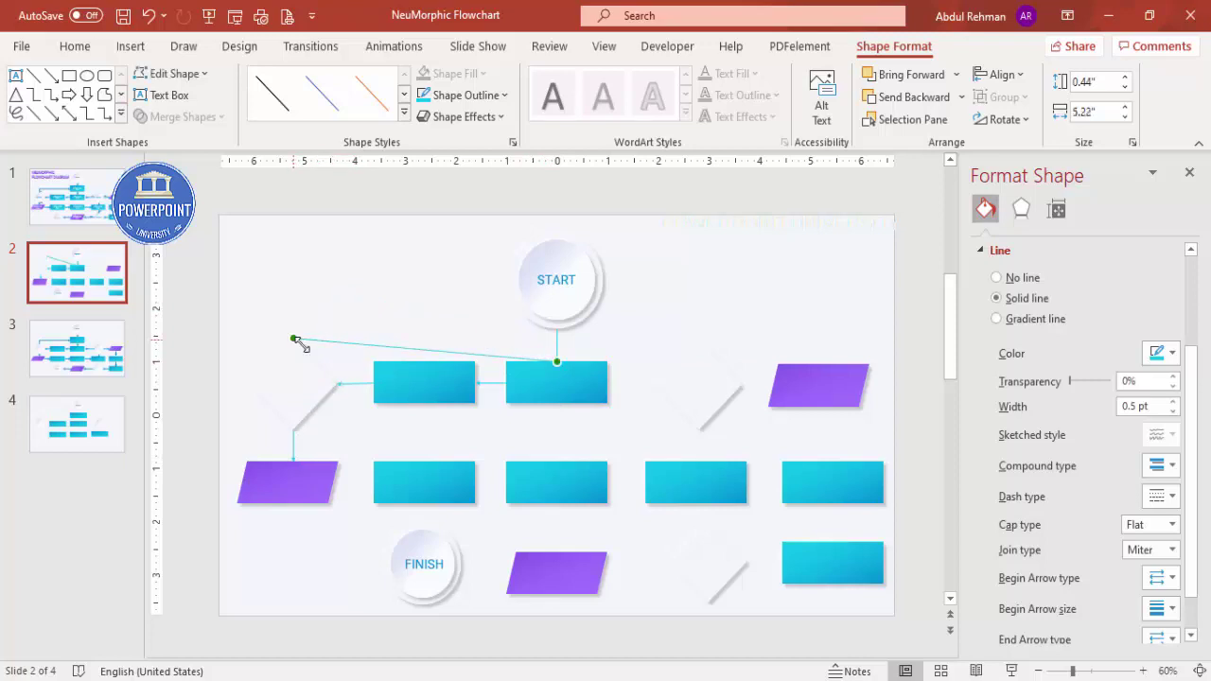
right_click(355, 346)
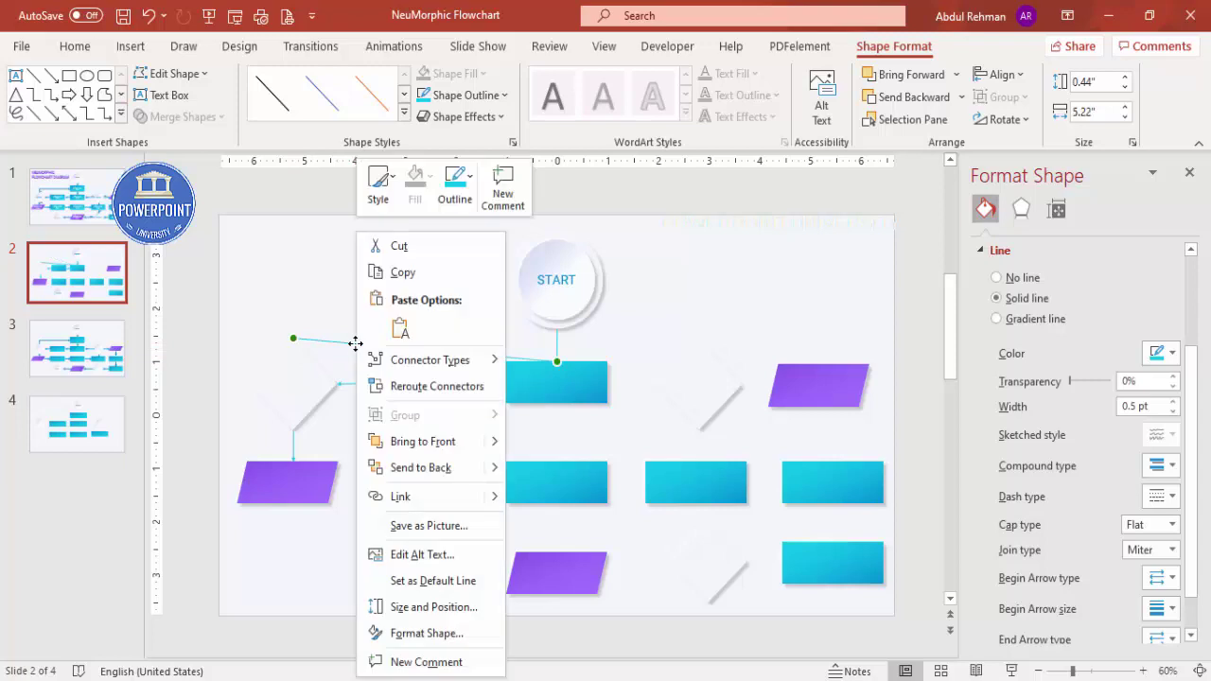
mouse_move(369, 359)
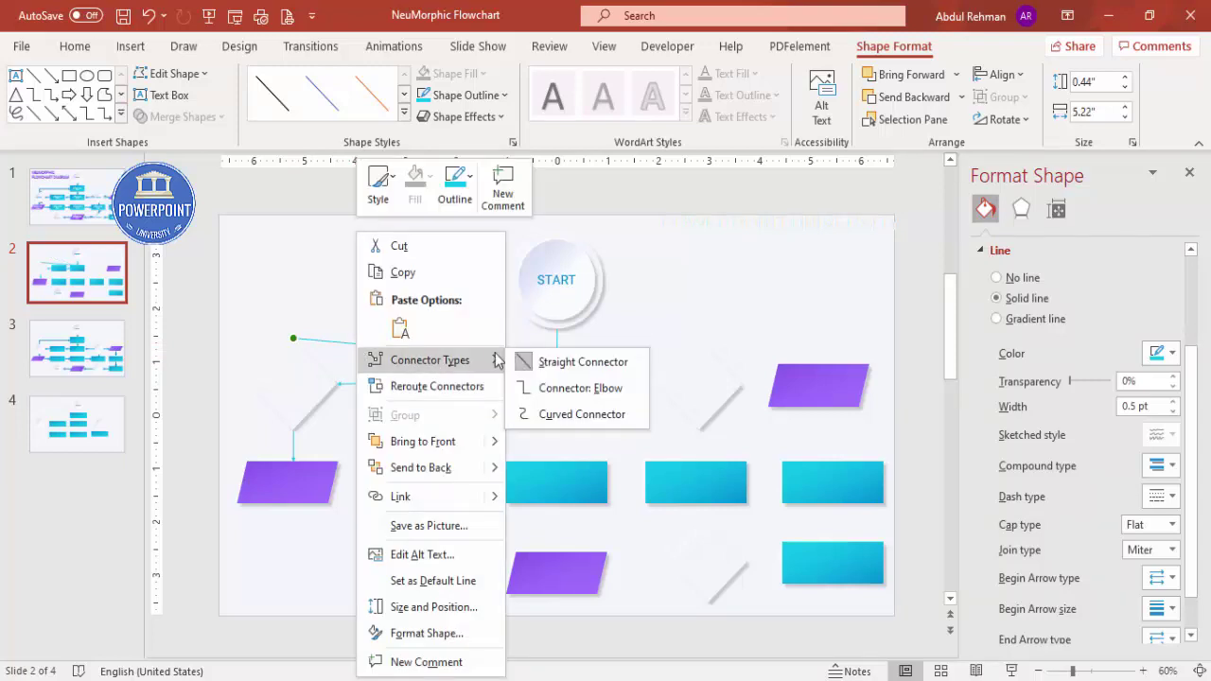
click(598, 397)
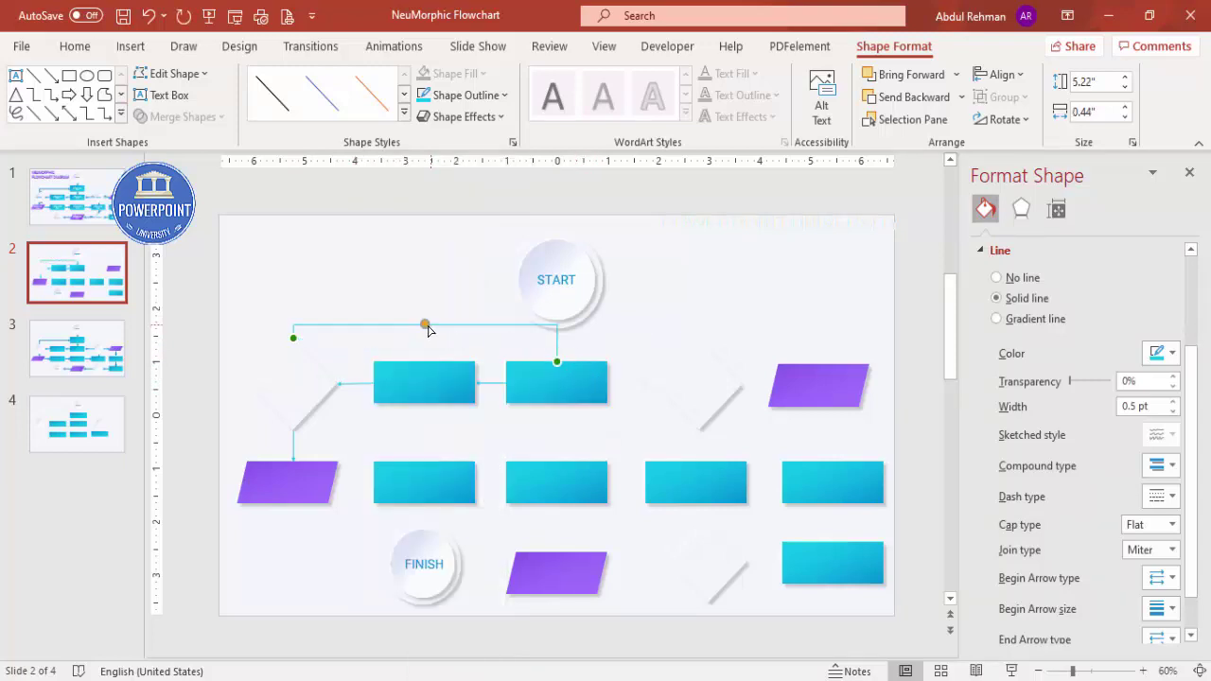
drag(425, 325, 427, 340)
Link the left parallelogram to the first middle-row rectangle, then duplicate the arrow for the next pair
click(438, 348)
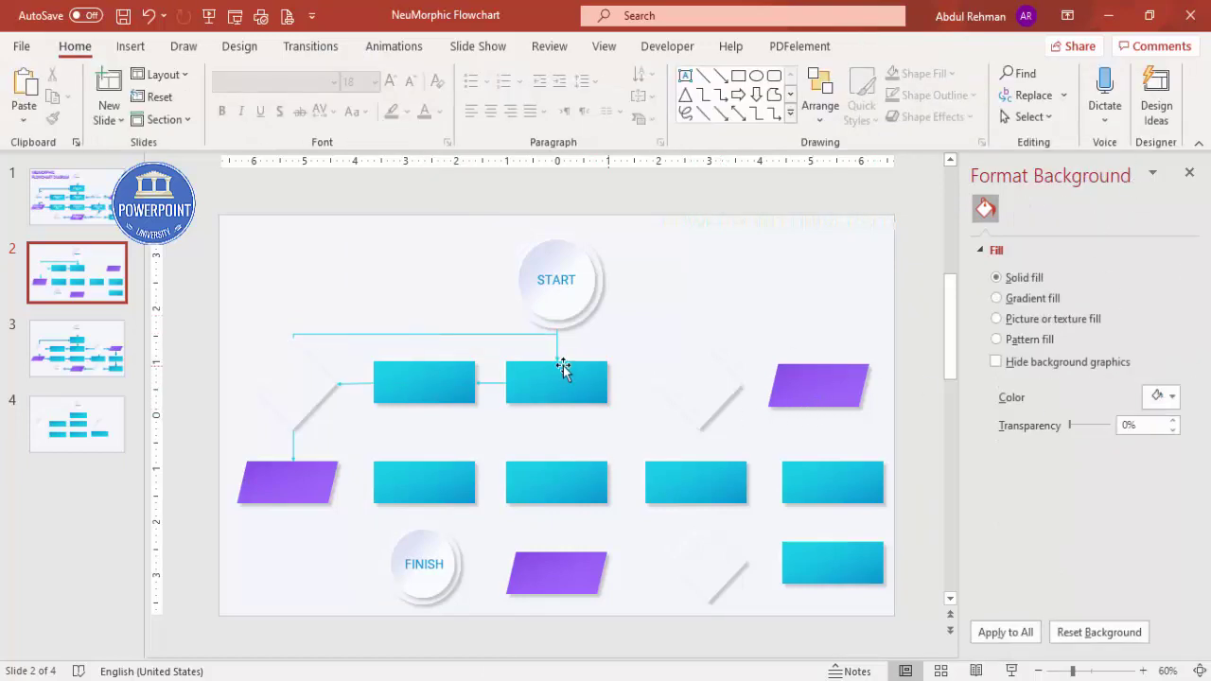
click(293, 452)
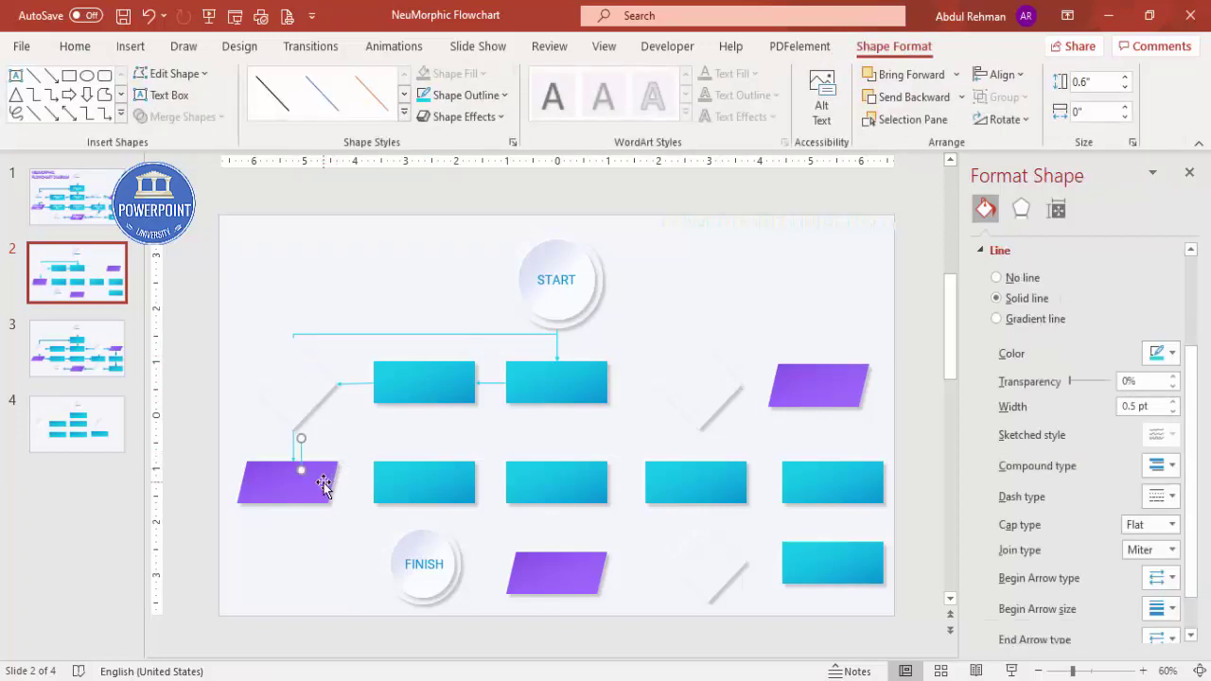
drag(301, 470, 375, 483)
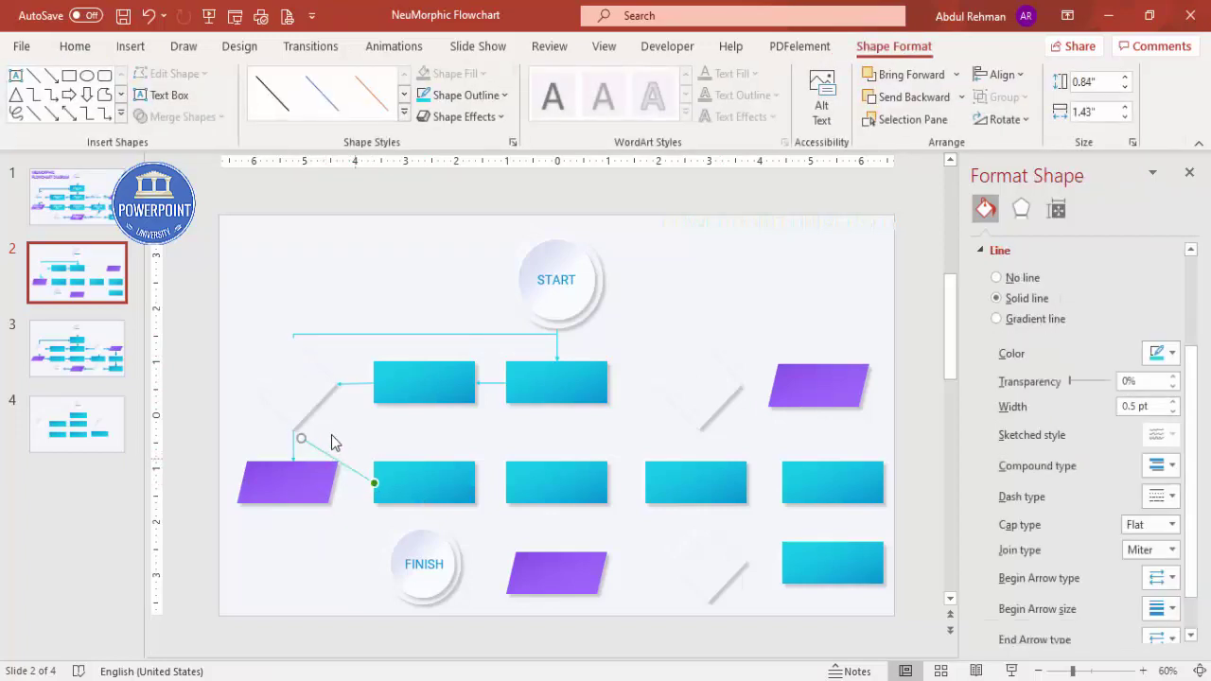
drag(304, 438, 333, 484)
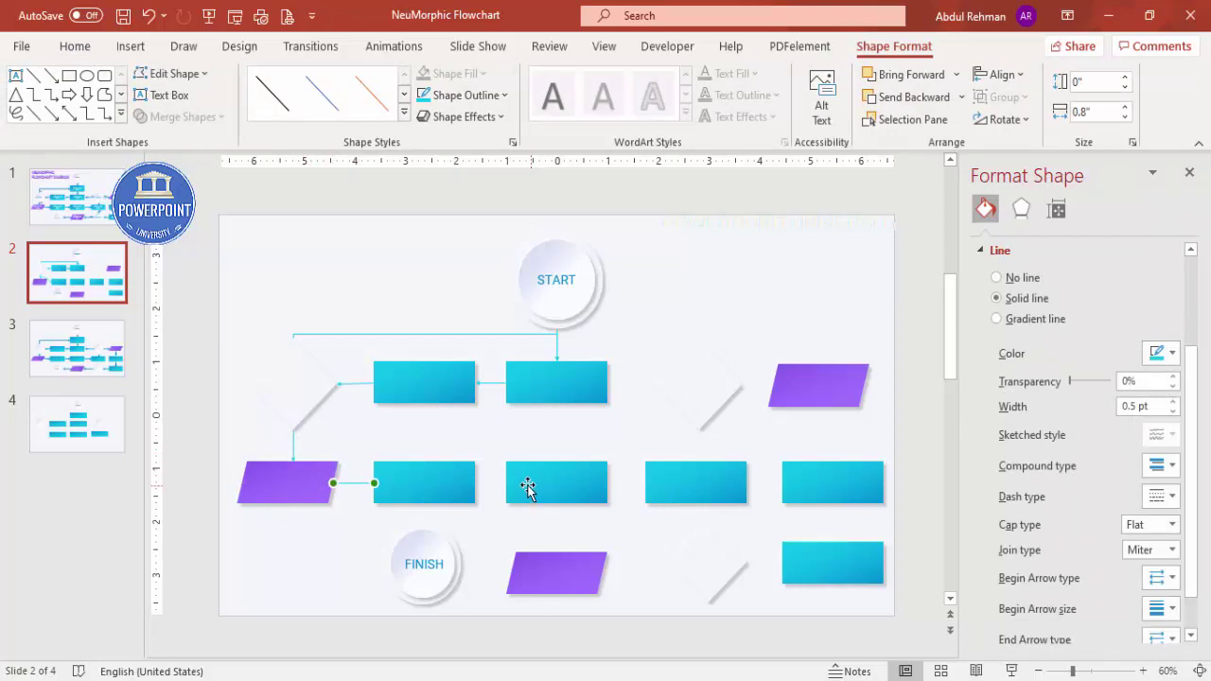
key(ctrl+d)
drag(414, 537, 505, 484)
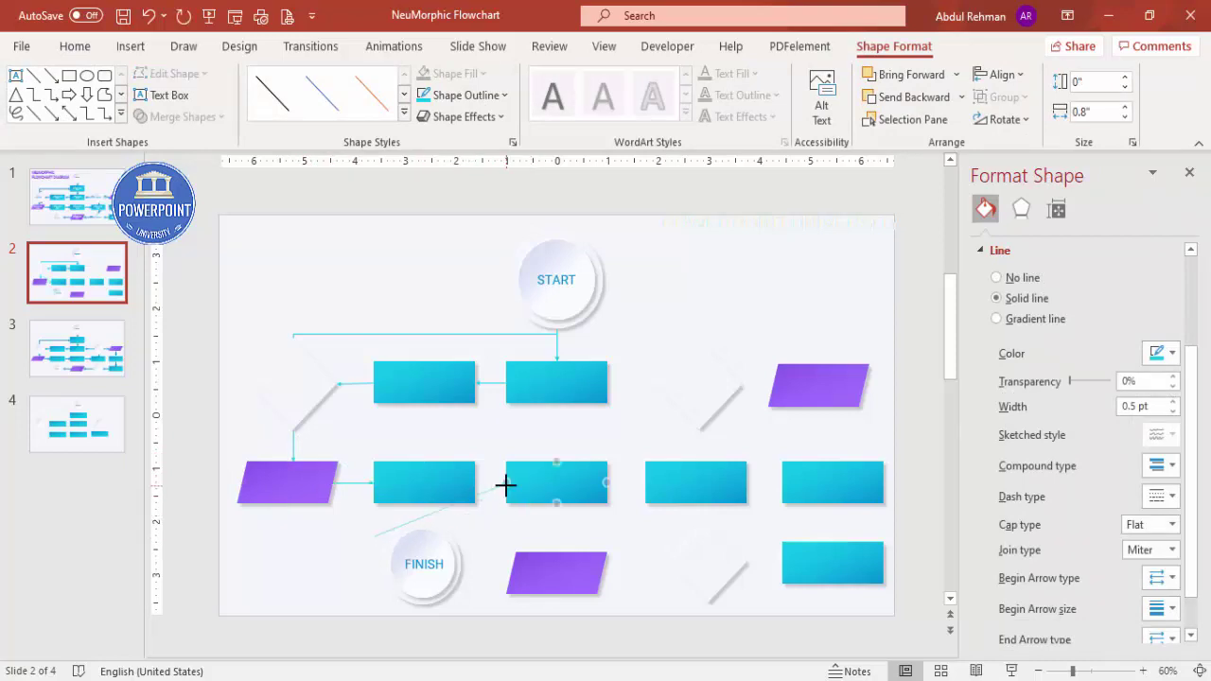